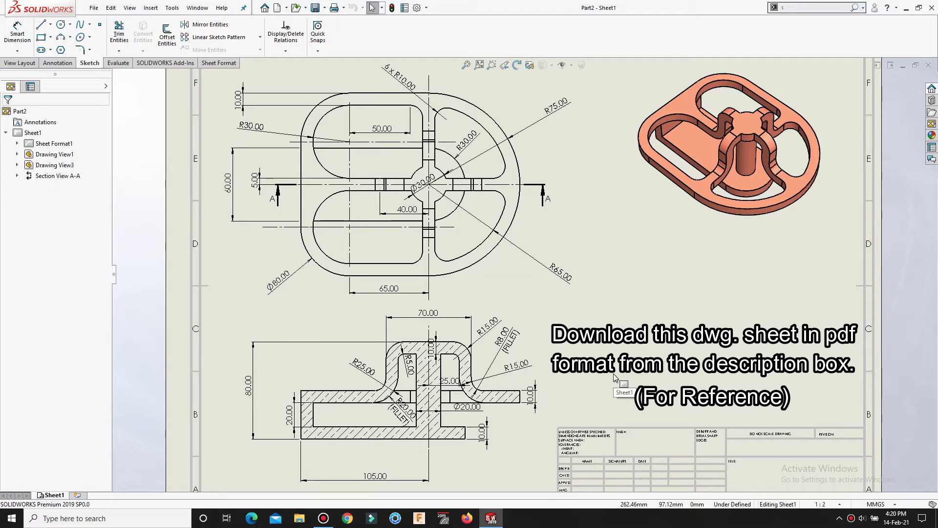
- Create a new part and draw a three-point arc in a Top Plane sketch
key("ctrl+n")
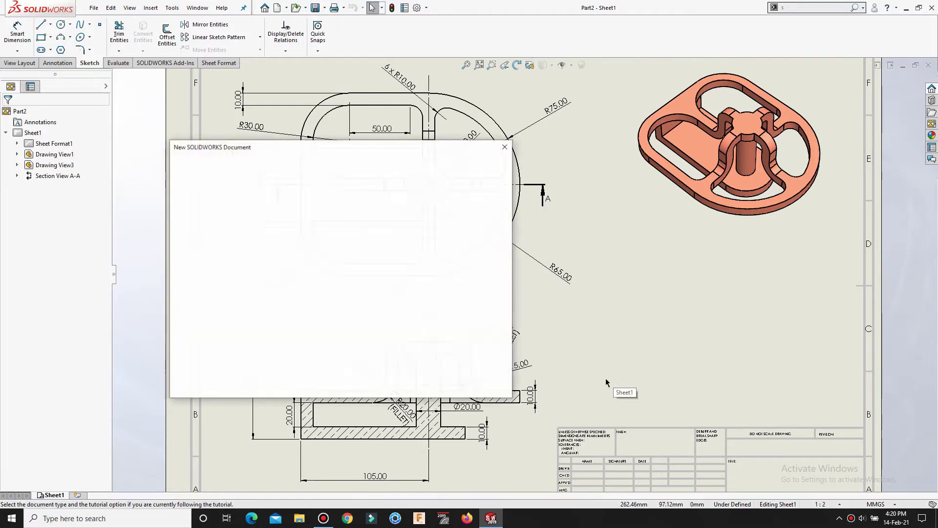
left_click(386, 380)
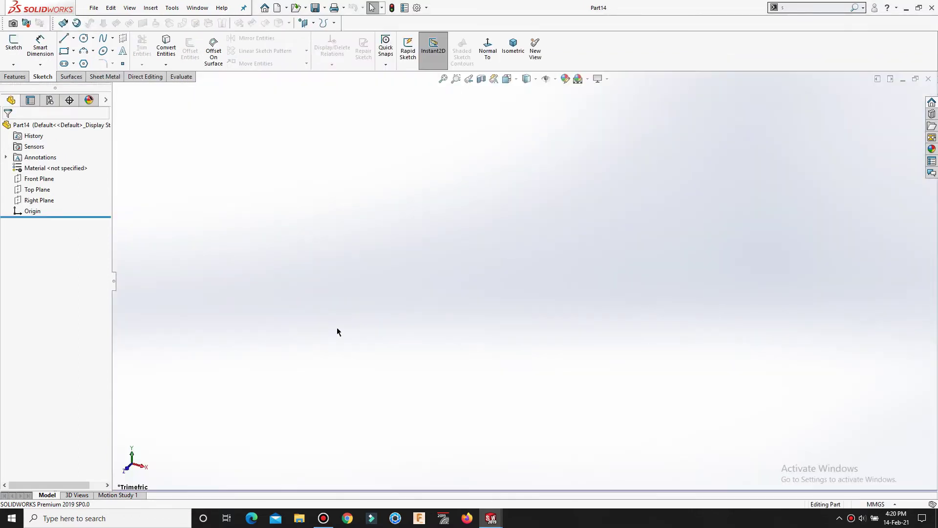
left_click(37, 189)
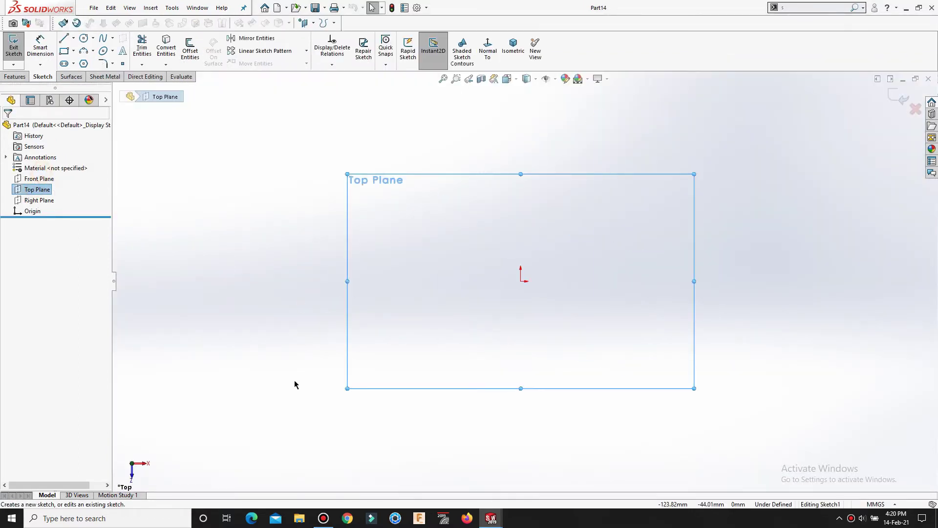
key("s")
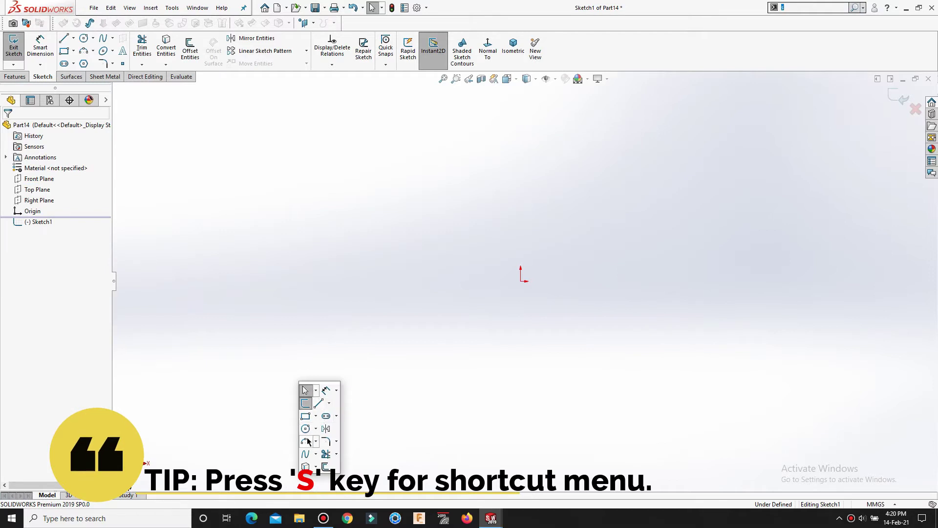
left_click(308, 441)
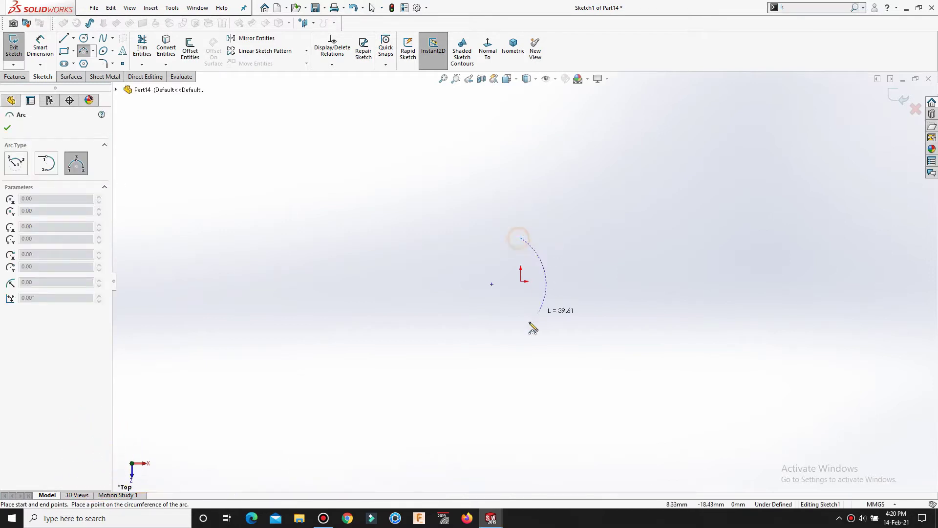
left_click(521, 319)
left_click(562, 293)
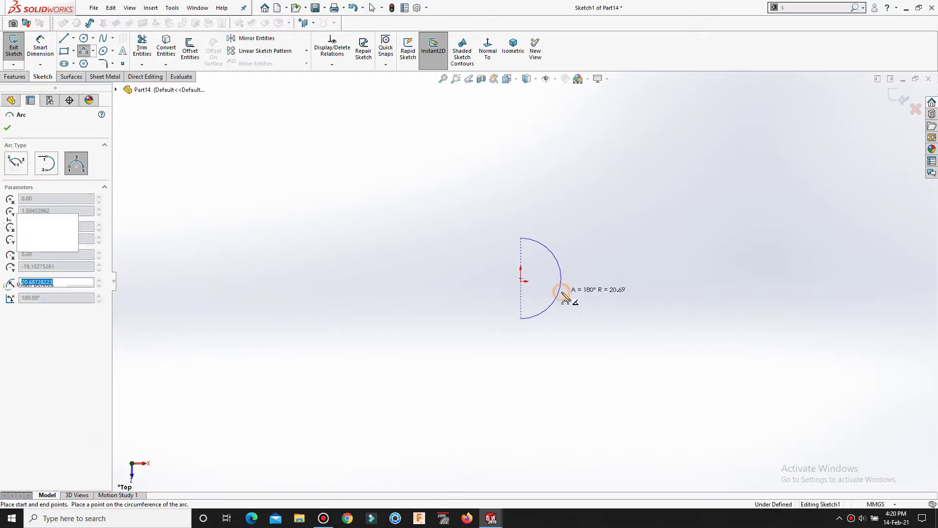
right_click(562, 293)
left_click(585, 303)
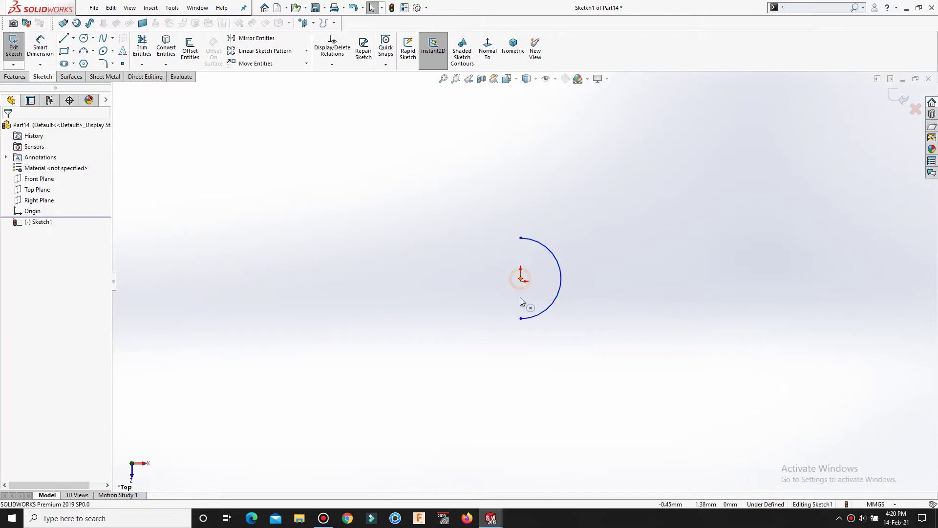
- Put the arc centre on the origin and align its end points and centre vertically
left_click(559, 330)
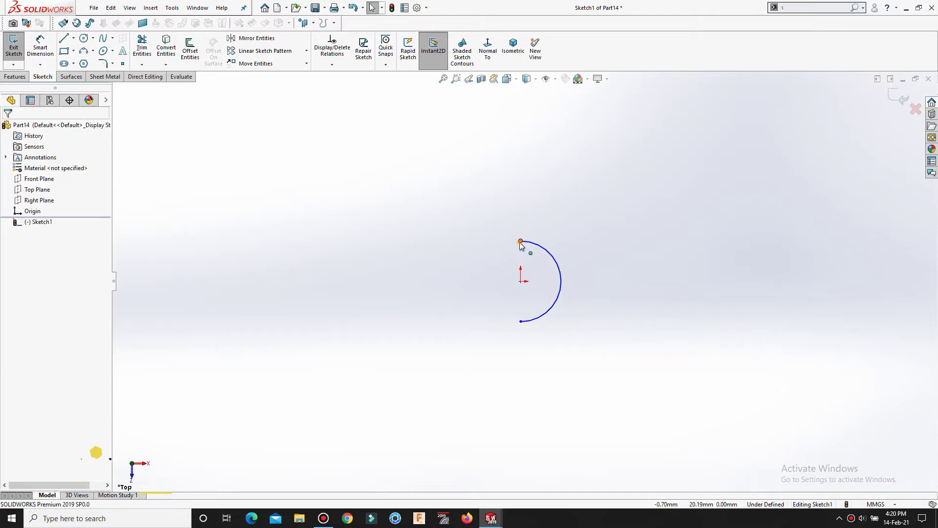
left_click(521, 241)
left_click(521, 321, "ctrl")
left_click(521, 280, "ctrl")
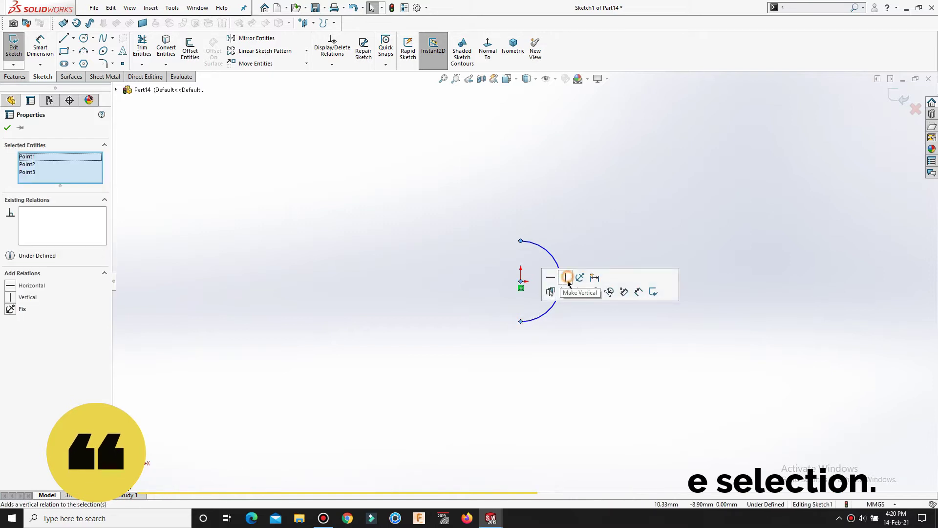
left_click(568, 282)
- Close the profile with top, left and bottom lines meeting the arc's ends
key("s")
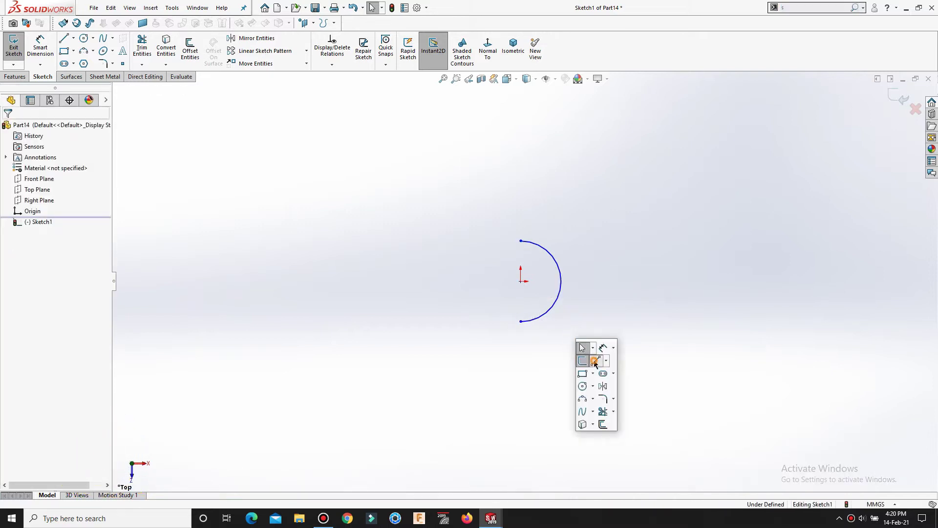
left_click(595, 361)
left_click(520, 241)
left_click(347, 241)
left_click(347, 321)
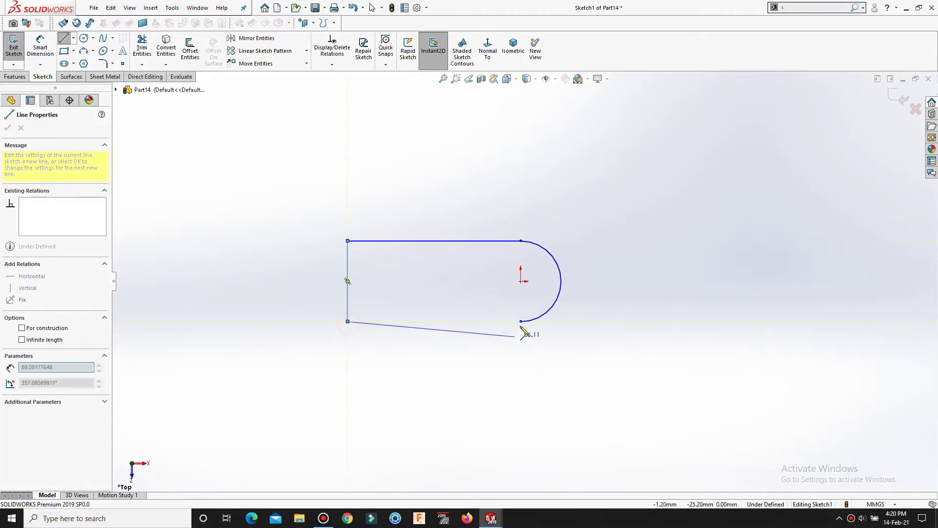
left_click(521, 321)
key("Escape")
- Dimension the arc radius 30 mm and the bottom line 105 mm
key("s")
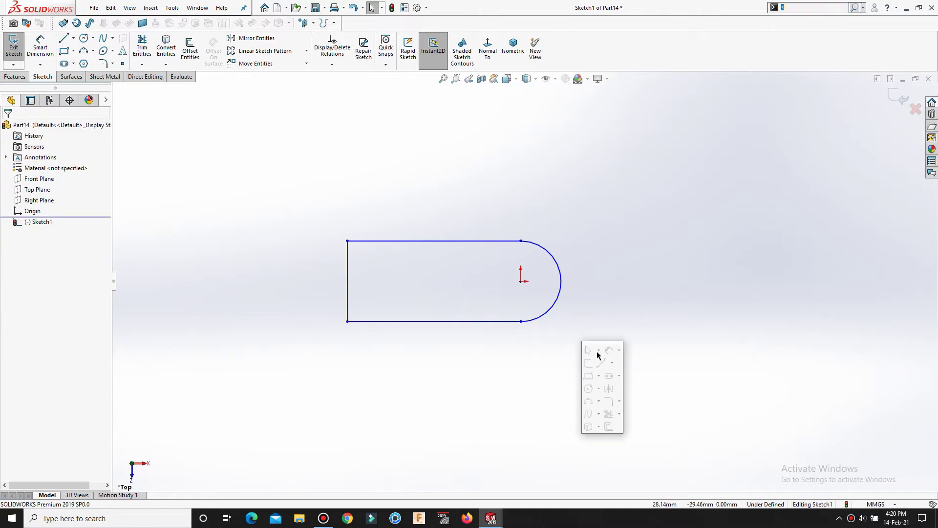
left_click(594, 352)
left_click(555, 312)
left_click(627, 292)
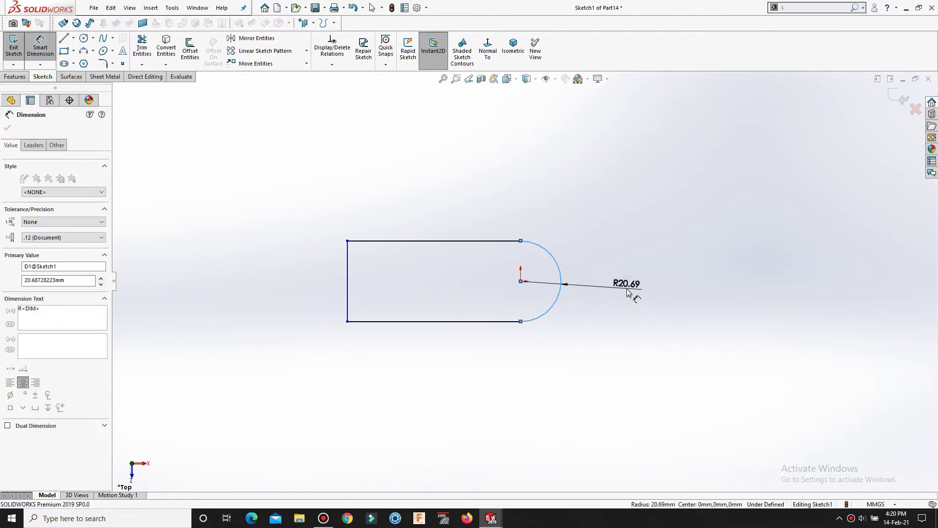
type("30")
key("Return")
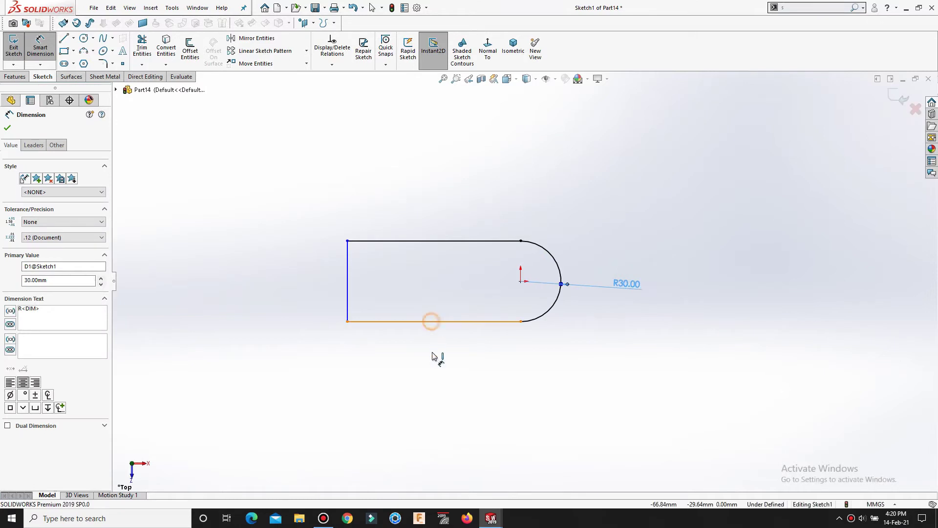
left_click(433, 354)
type("105")
key("Return")
left_click(635, 400)
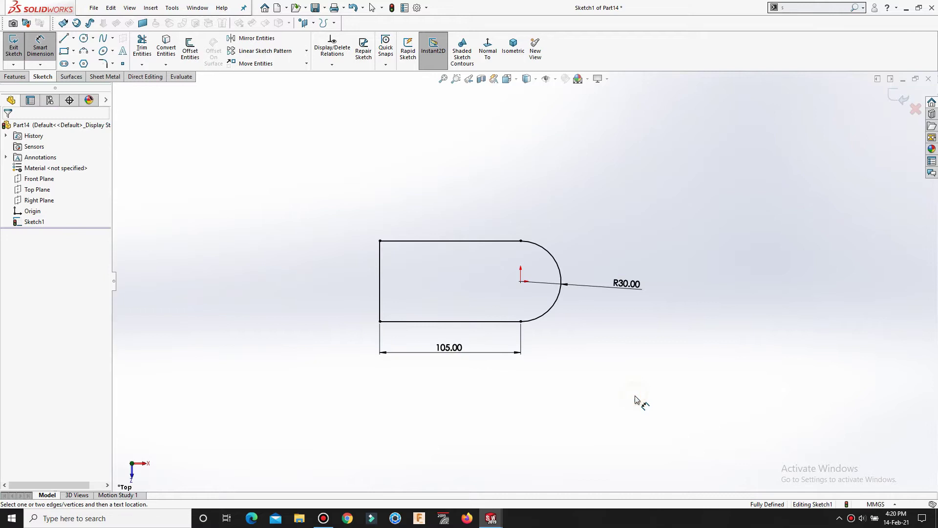
right_click(637, 399)
left_click(659, 404)
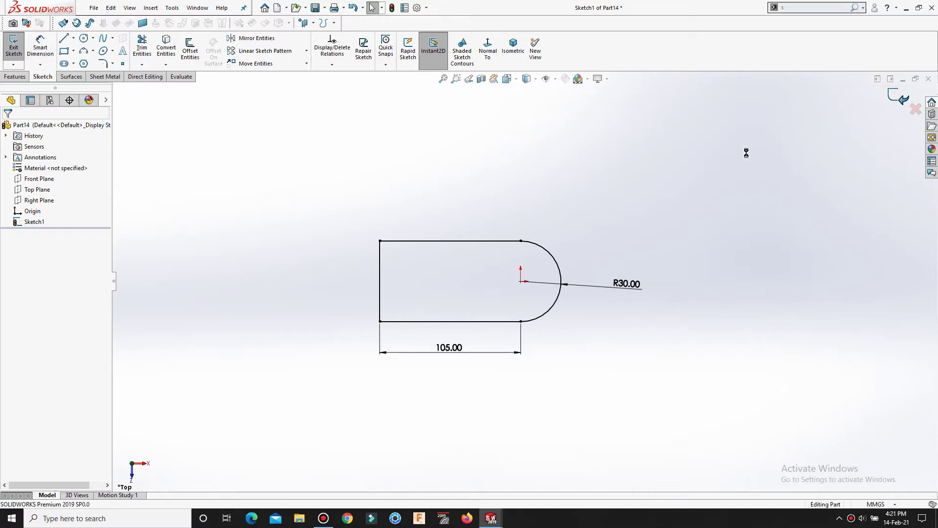
- Extrude the profile 10 mm into a base plate
key("s")
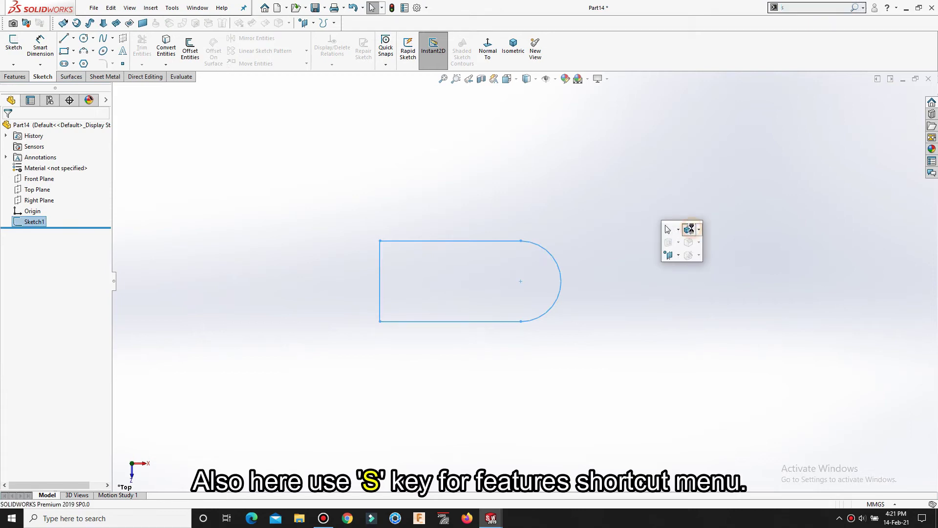
left_click(689, 229)
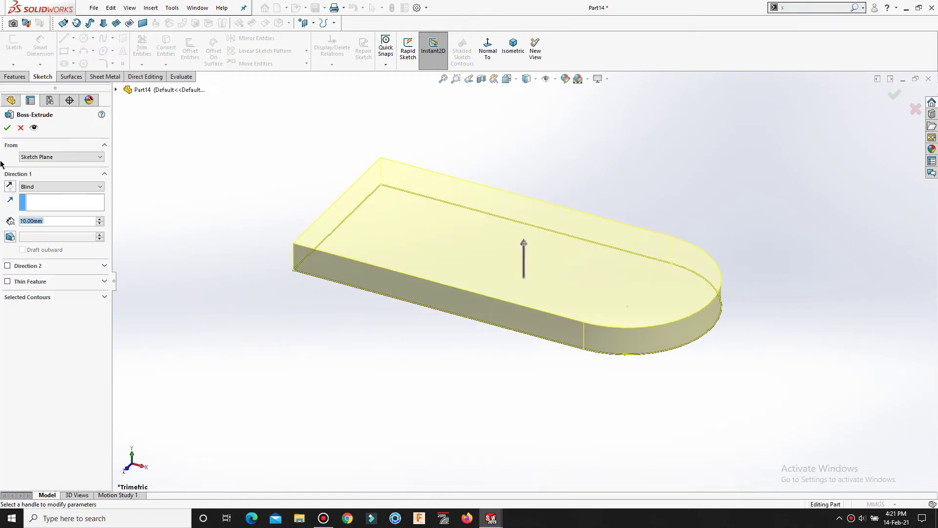
left_click(7, 128)
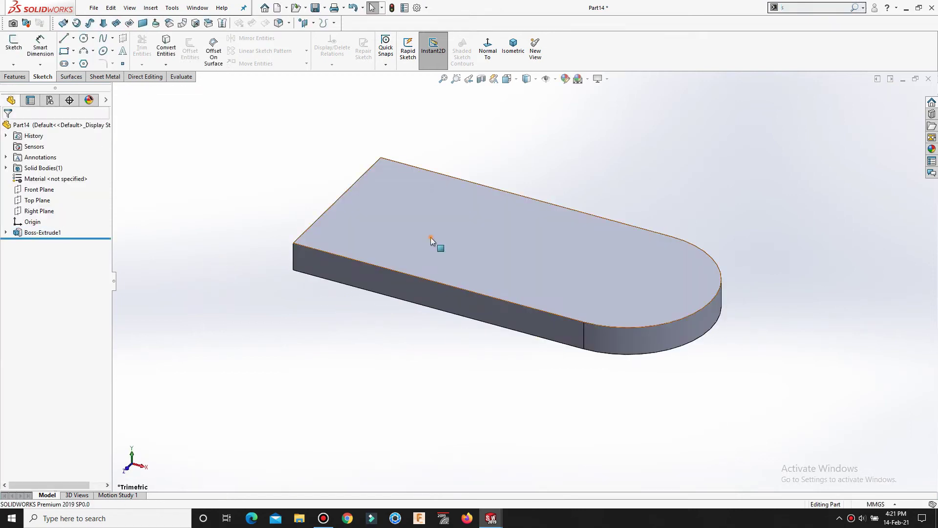
- Sketch a narrow rectangle along the plate's straight end on its top face
left_click(430, 237)
left_click(473, 208)
left_click(488, 49)
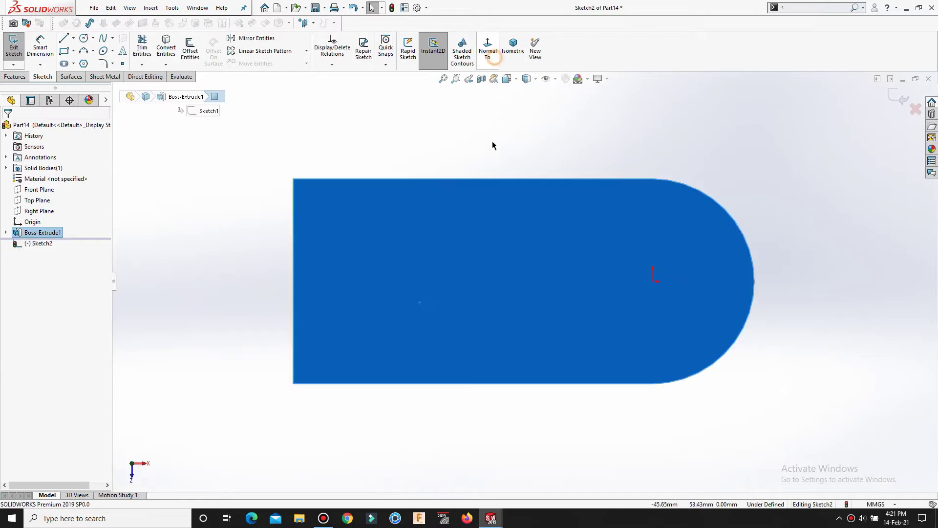
left_click(255, 290)
key("s")
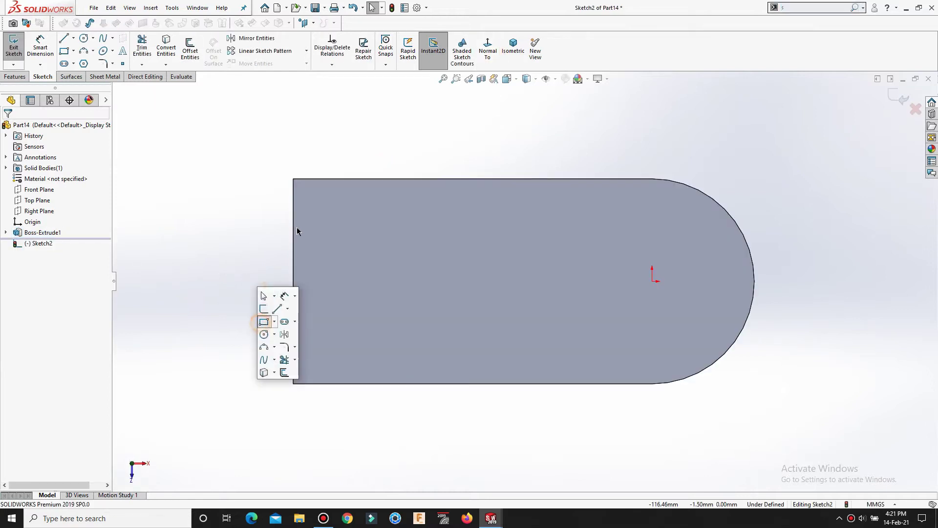
left_click(293, 179)
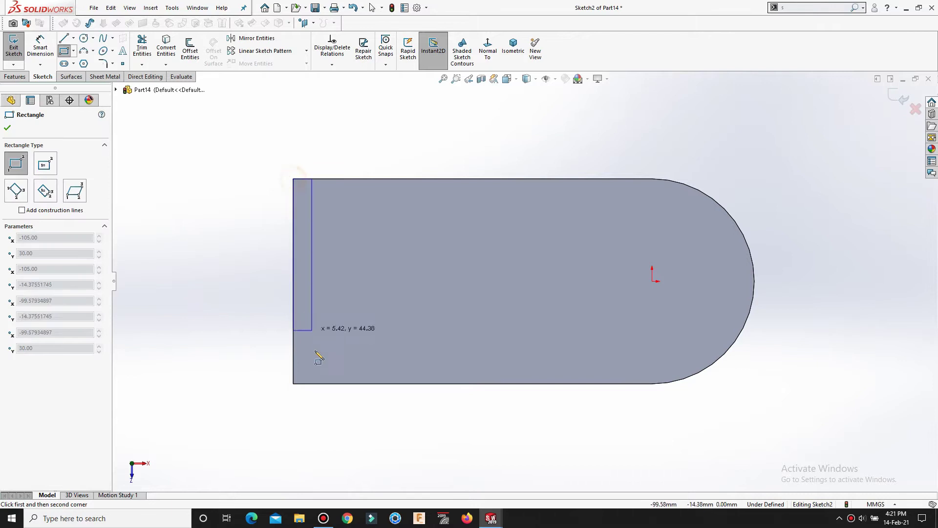
left_click(323, 383)
right_click(323, 384)
- Dimension the rectangle 10 mm wide and exit the sketch
left_click(345, 391)
right_click_drag(362, 425, 362, 367)
left_click(310, 384)
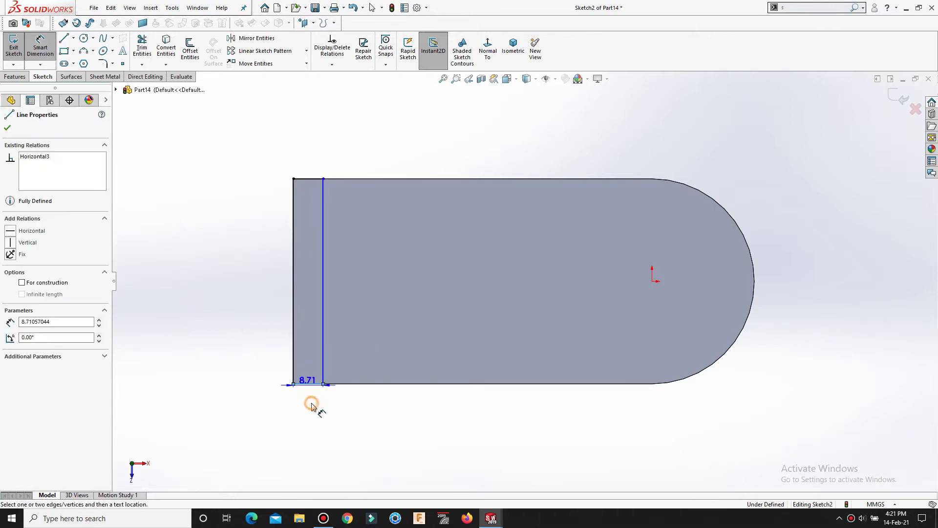
left_click(311, 404)
type("10")
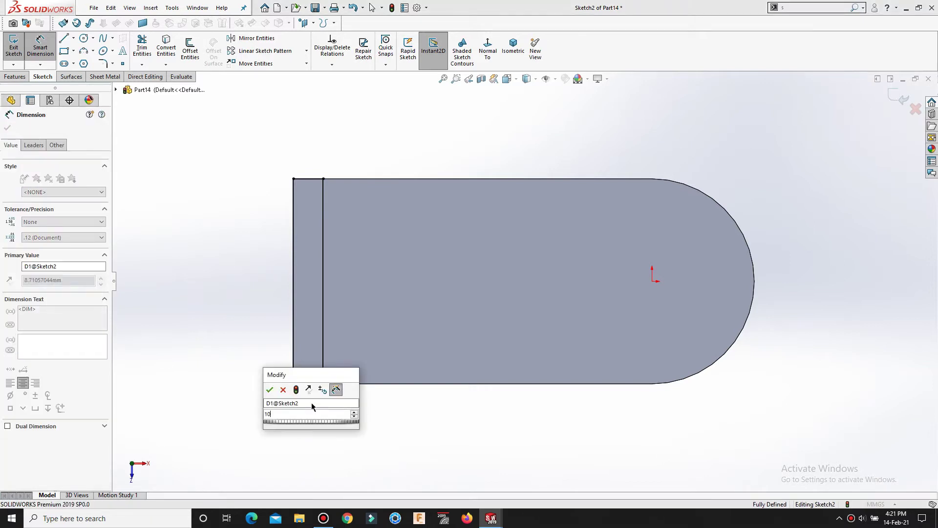
key("Return")
key("Escape")
key("Escape")
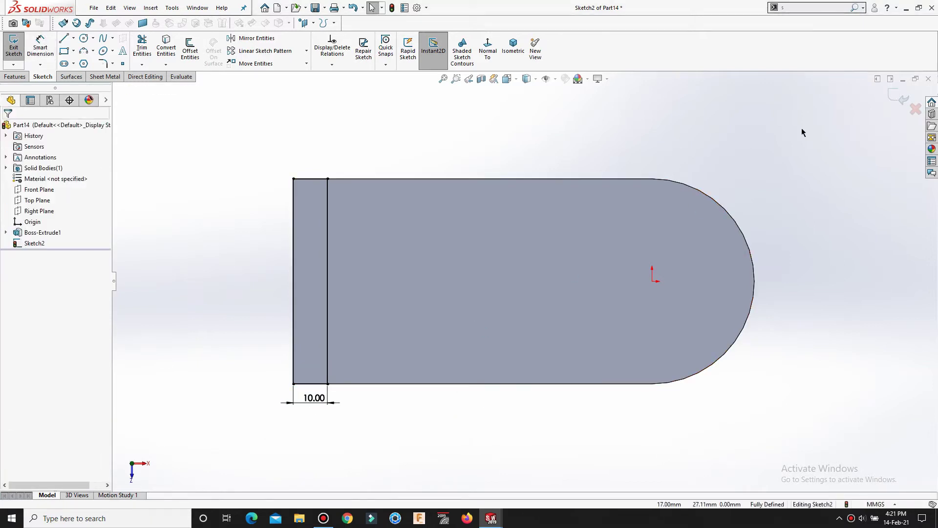
left_click(891, 103)
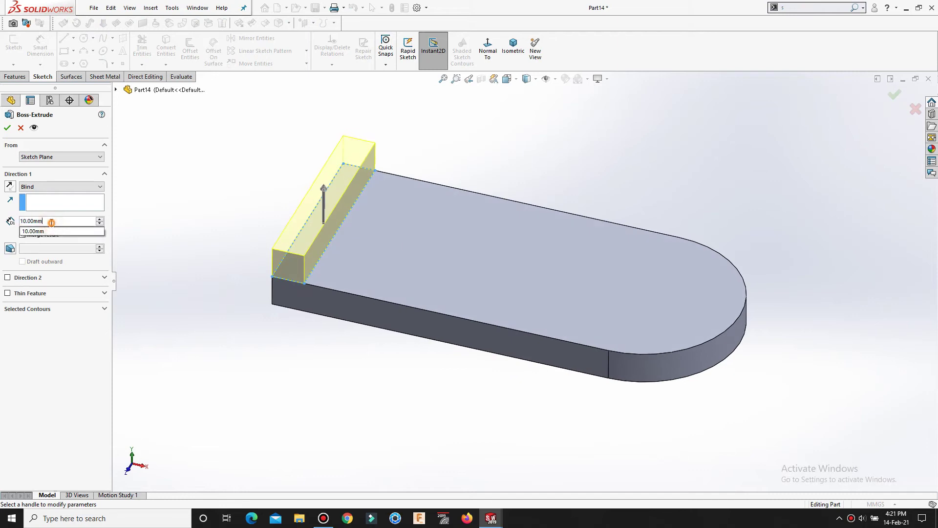
- Extrude the rectangle 20 mm upward into an end wall
type("0")
key("Return")
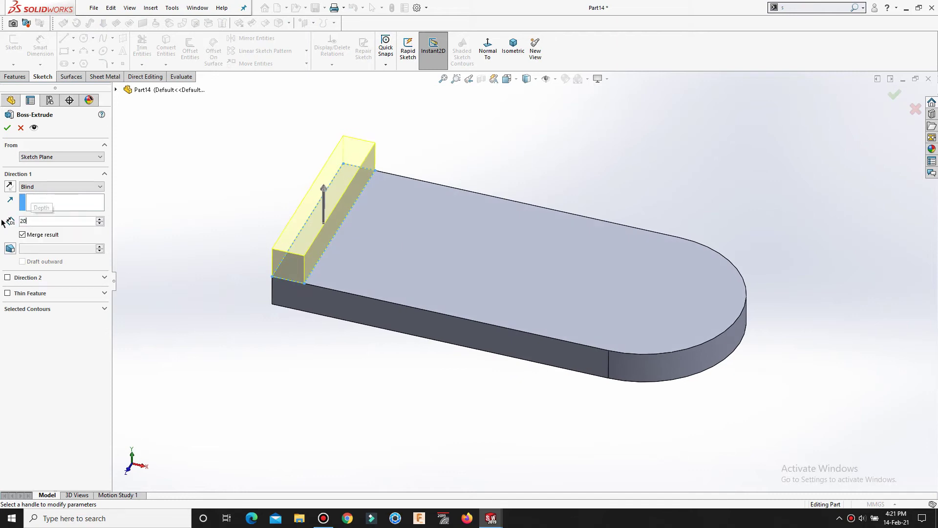
left_click(8, 128)
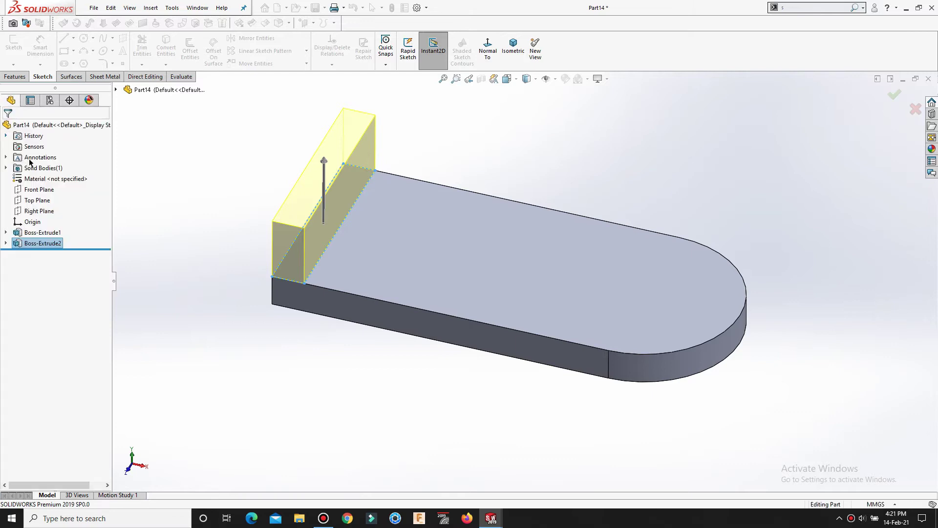
left_click(483, 250)
- Draw a circle centred on the origin on the plate's top face
left_click(527, 207)
left_click(488, 49)
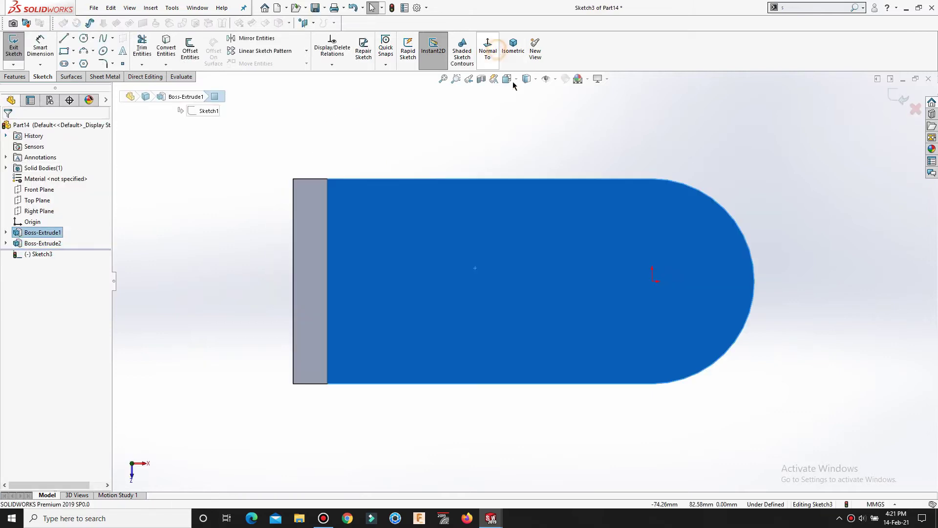
key("s")
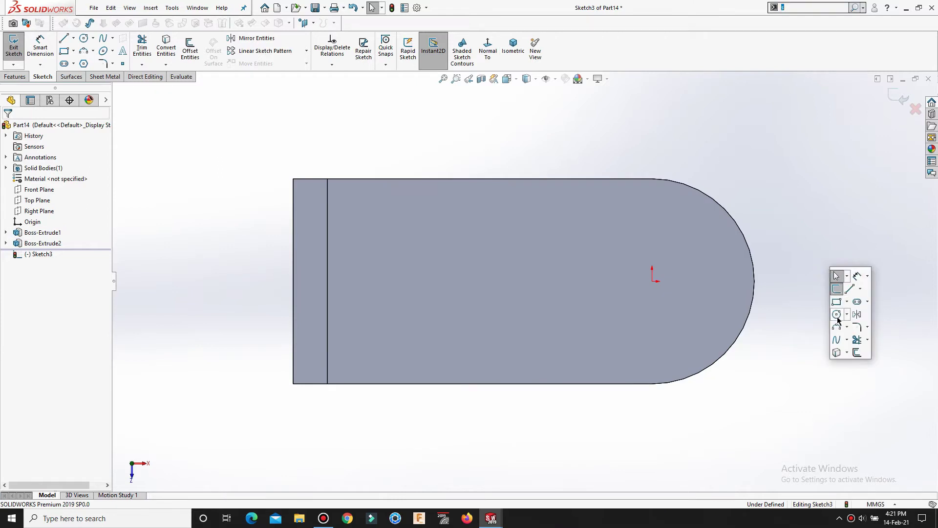
left_click(837, 316)
left_click(652, 281)
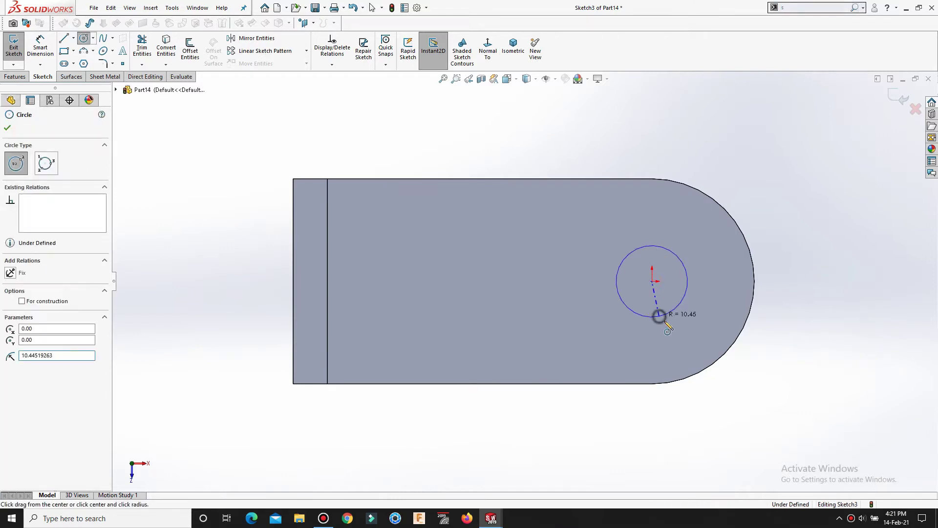
left_click(659, 316)
- Dimension the circle to 20 mm diameter and exit the sketch
key("Escape")
right_click_drag(699, 341, 694, 308)
left_click(723, 298)
left_click(793, 283)
type("20")
key("Return")
key("Escape")
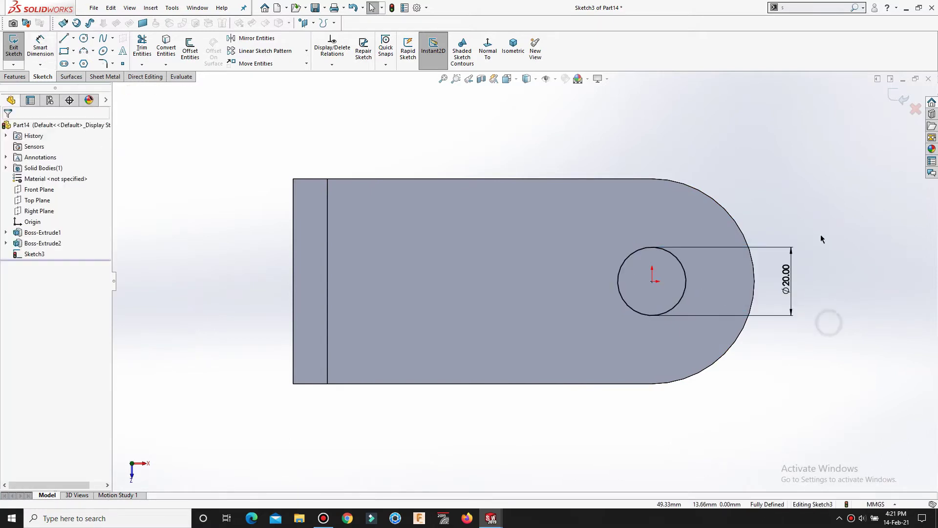
key("s")
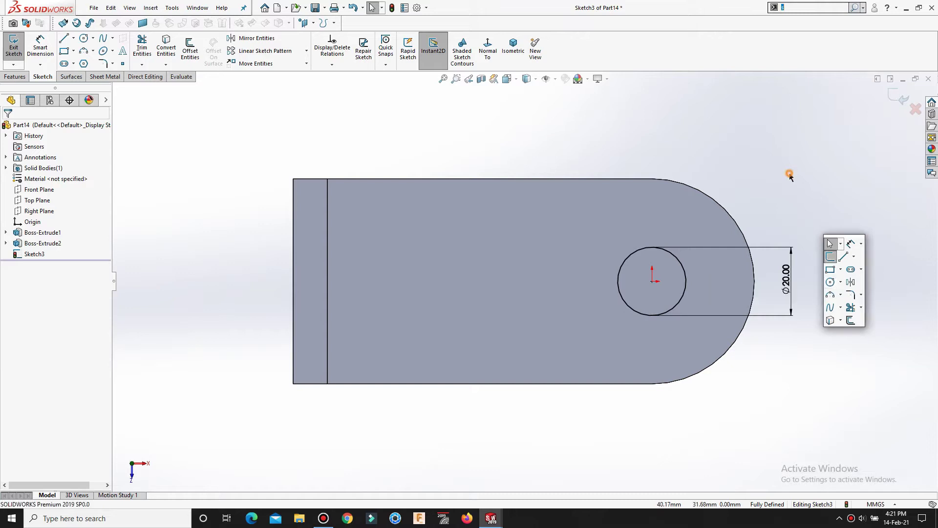
left_click(894, 97)
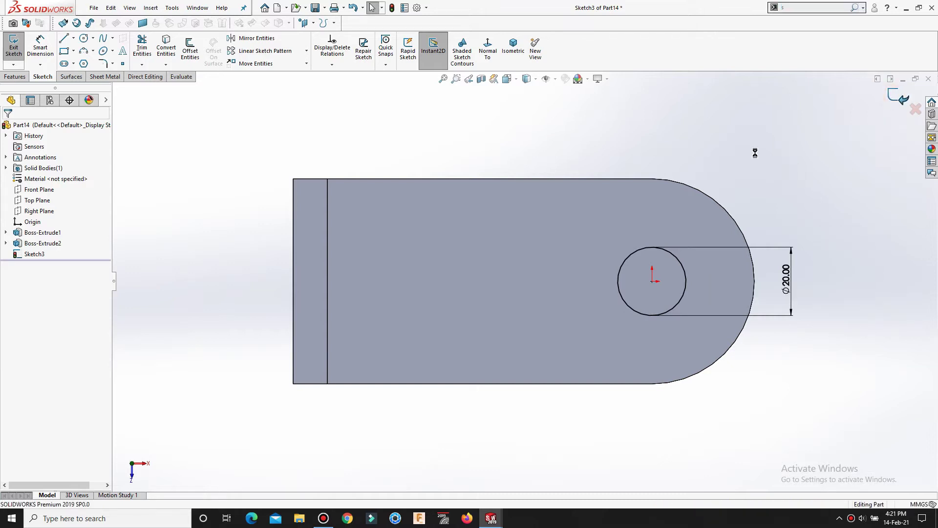
- Extrude the circle 60 mm into an upright post
key("s")
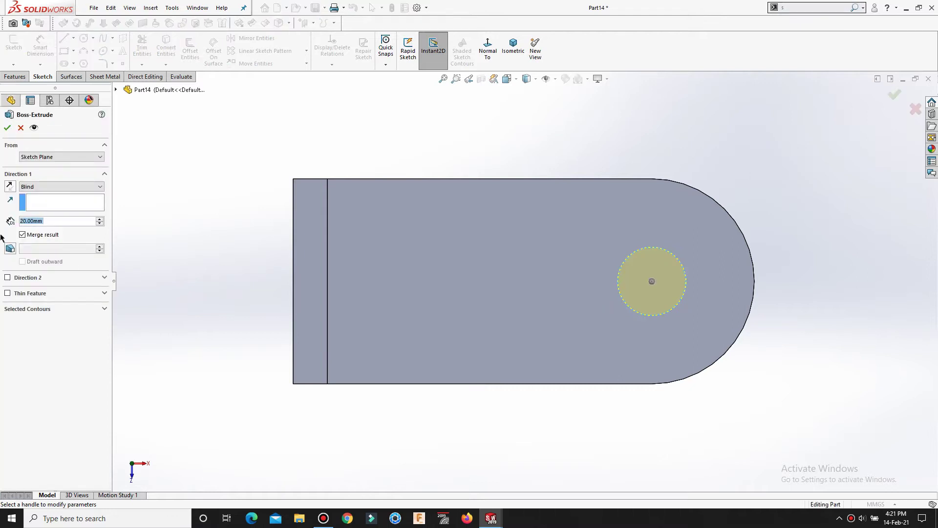
type("60")
key("Return")
middle_click_drag(204, 283, 176, 141)
key("Return")
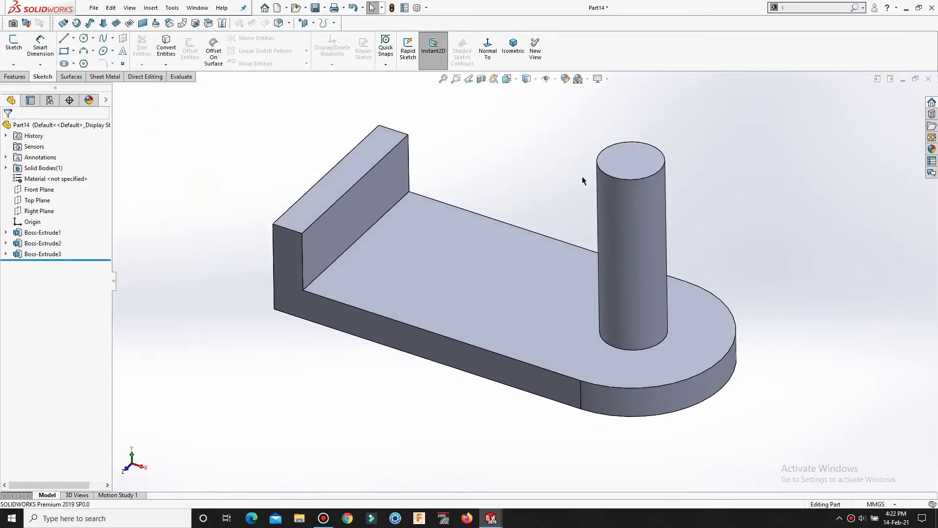
left_click(628, 161)
- Sketch a circle centred on the post on its top face, viewed normal to it
left_click(670, 132)
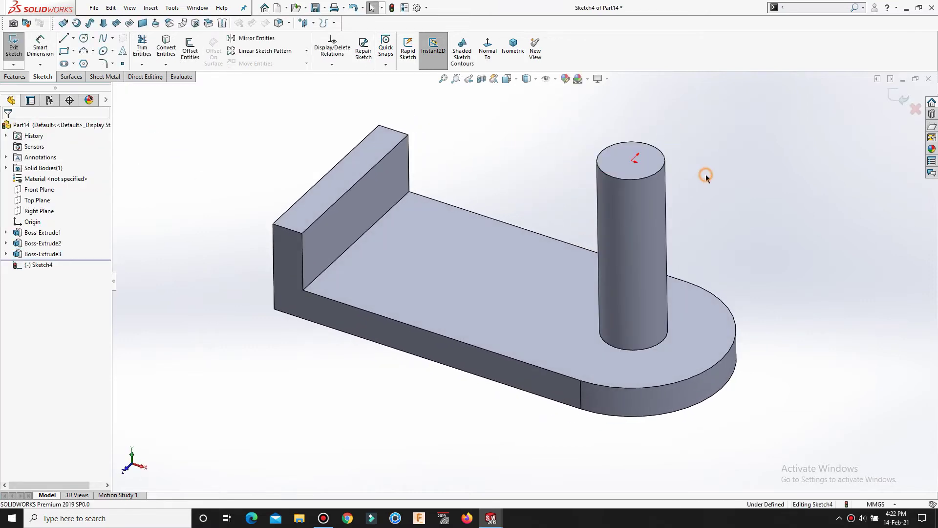
key("space")
left_click(489, 55)
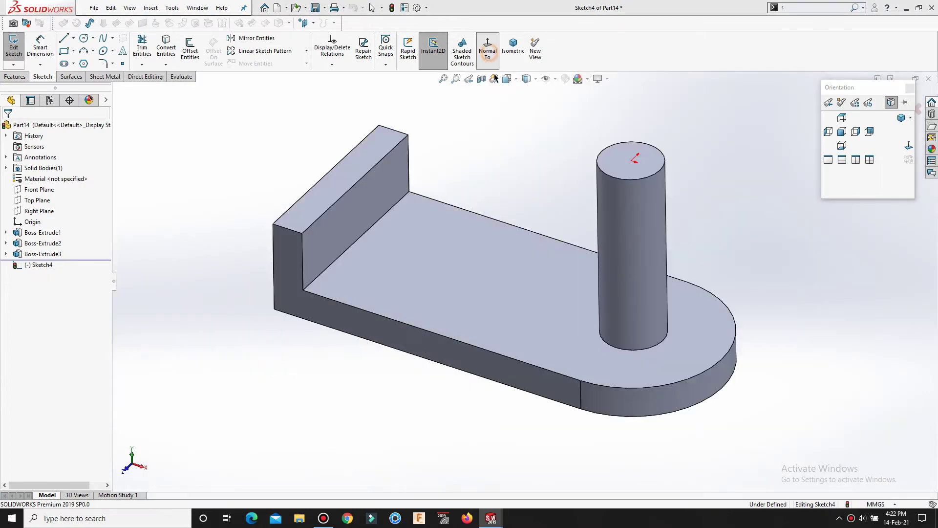
key("s")
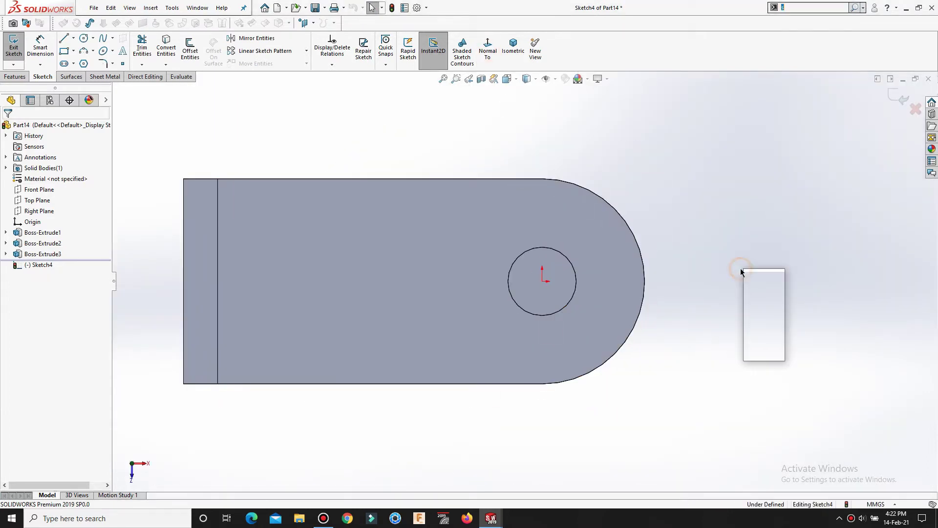
left_click(751, 308)
left_click(542, 281)
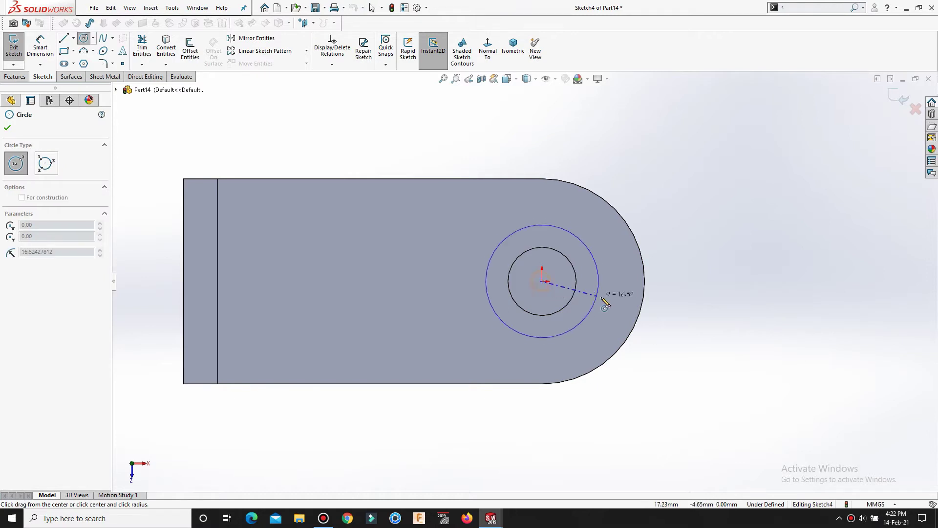
left_click(601, 295)
- Dimension the concentric circle to 30 mm diameter
right_click(617, 305)
left_click(616, 305)
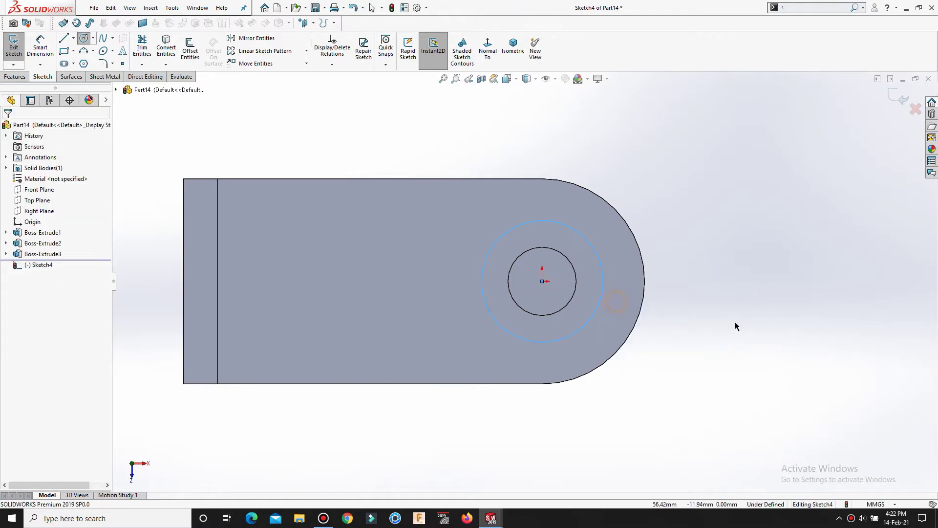
right_click_drag(731, 324, 712, 236)
left_click(601, 276)
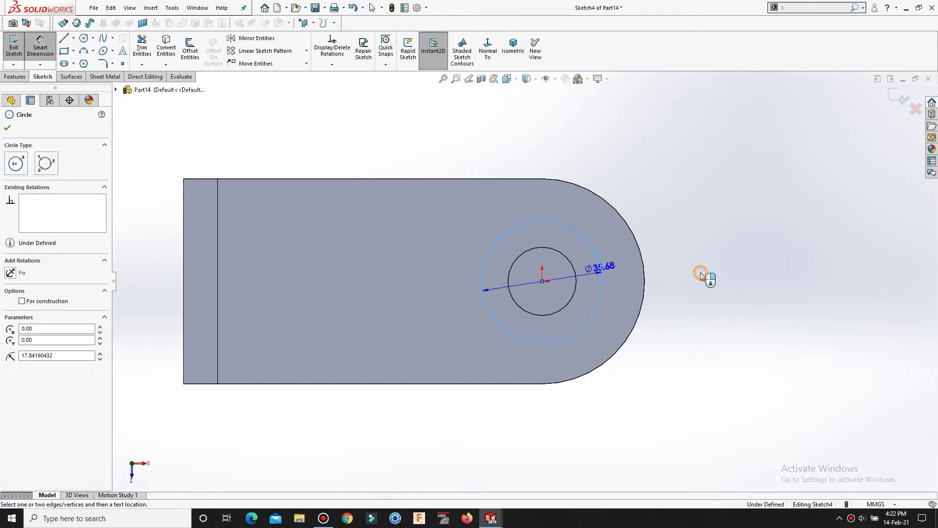
left_click(700, 272)
type("30")
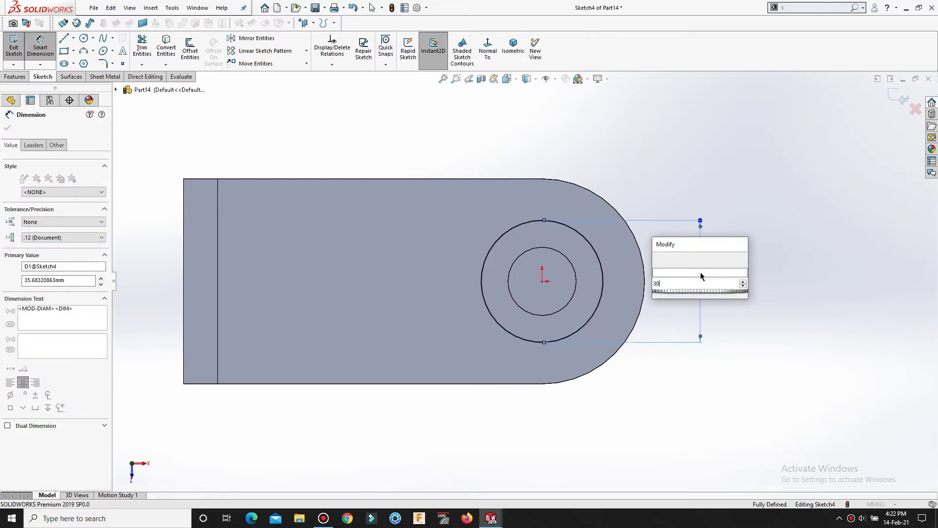
key("Return")
right_click(733, 302)
left_click(760, 314)
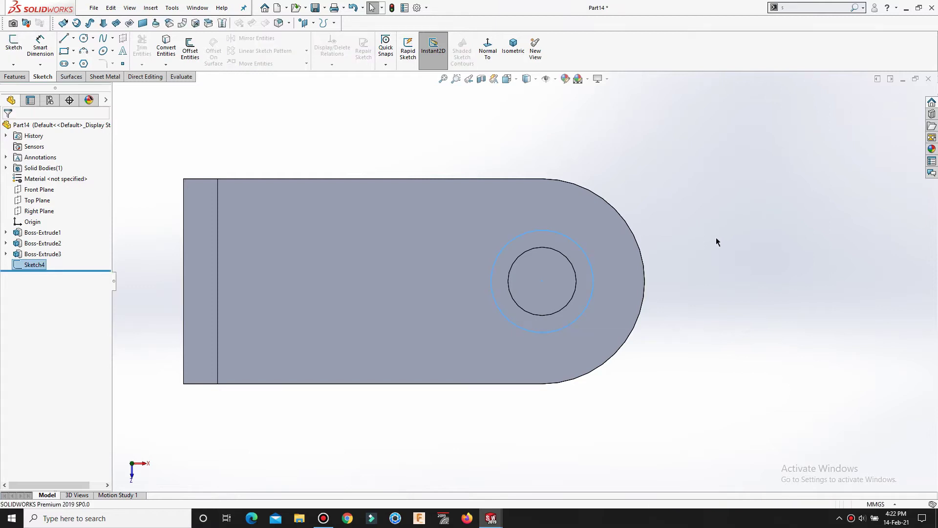
- Extrude the Ø30 circle 10 mm as a cap on the post's top
key("s")
left_click(746, 248)
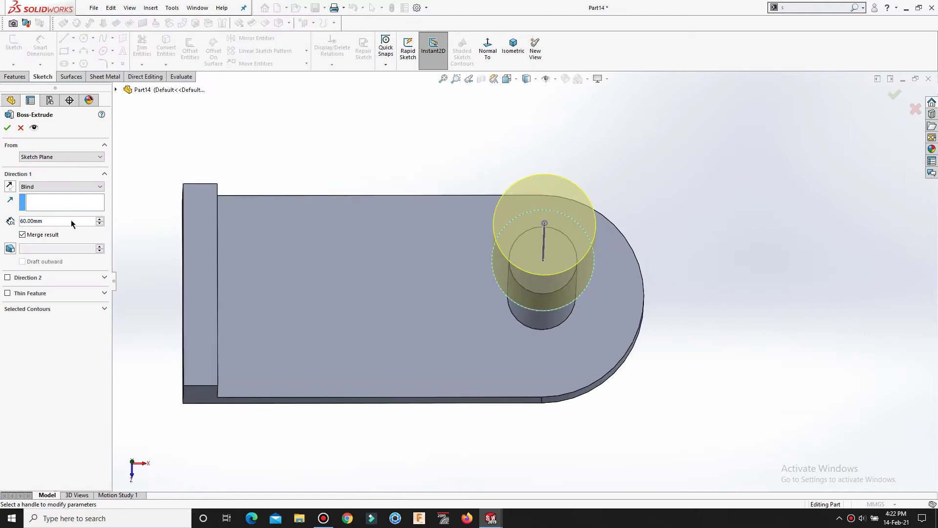
type("10")
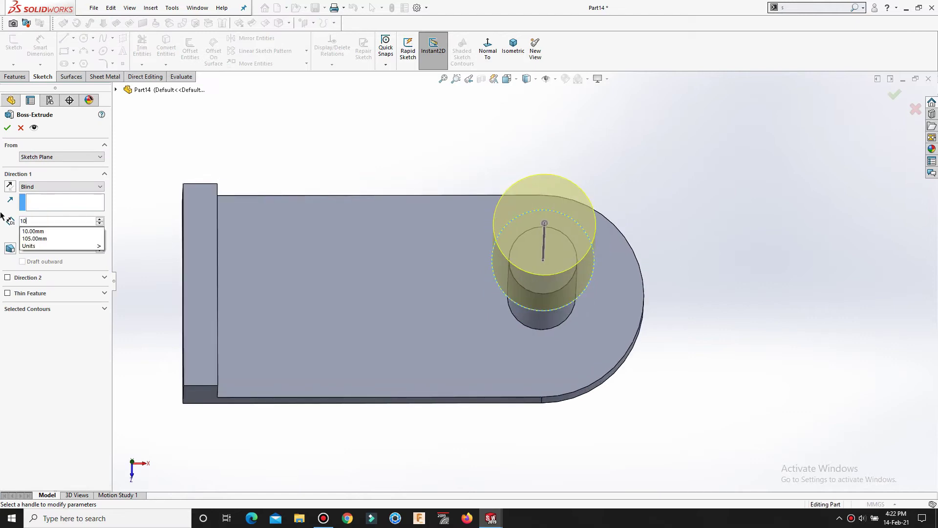
key("Return")
mouse_move(423, 312)
middle_mouse_down()
mouse_move(413, 159)
mouse_move(365, 177)
mouse_move(387, 194)
middle_mouse_up()
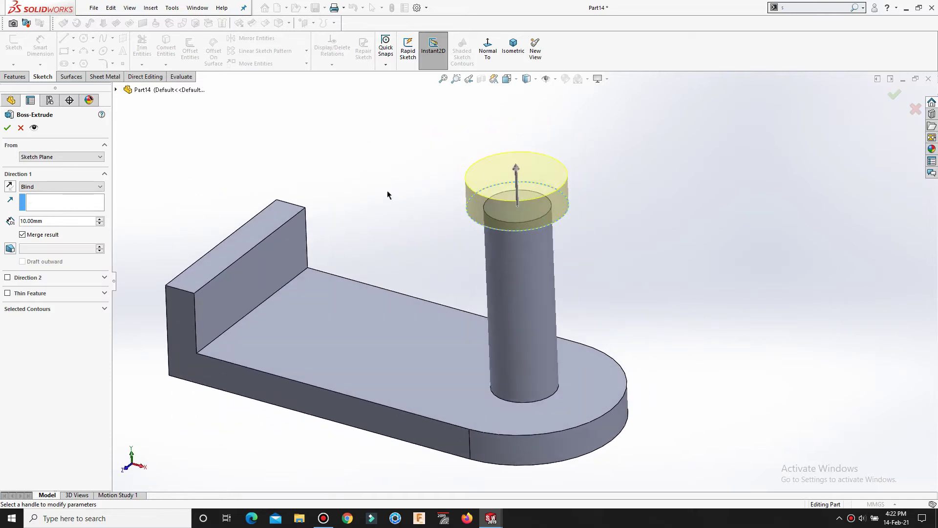
left_click(7, 128)
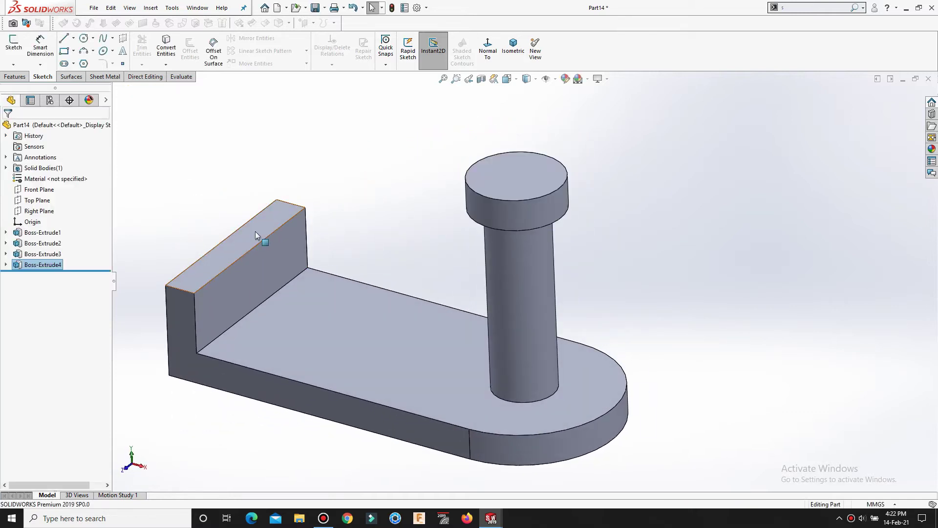
left_click(262, 233)
- Draw a vertical midpoint line at the plate's left edge in a sketch on the wall top
left_click(298, 203)
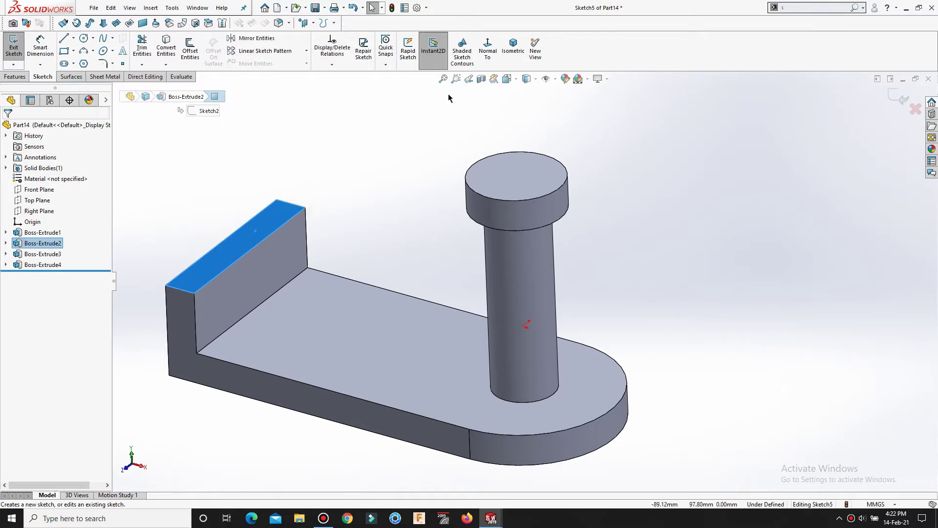
left_click(487, 46)
key("s")
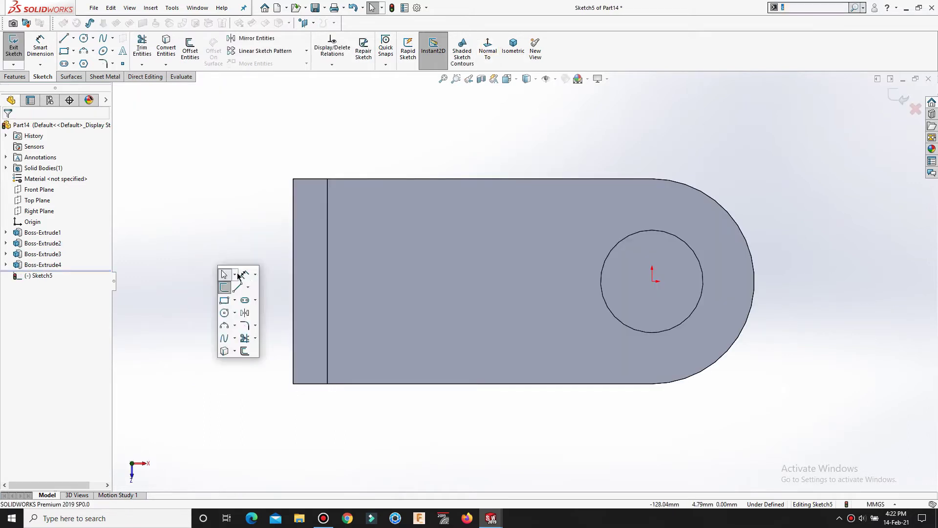
left_click(249, 289)
left_click(247, 323)
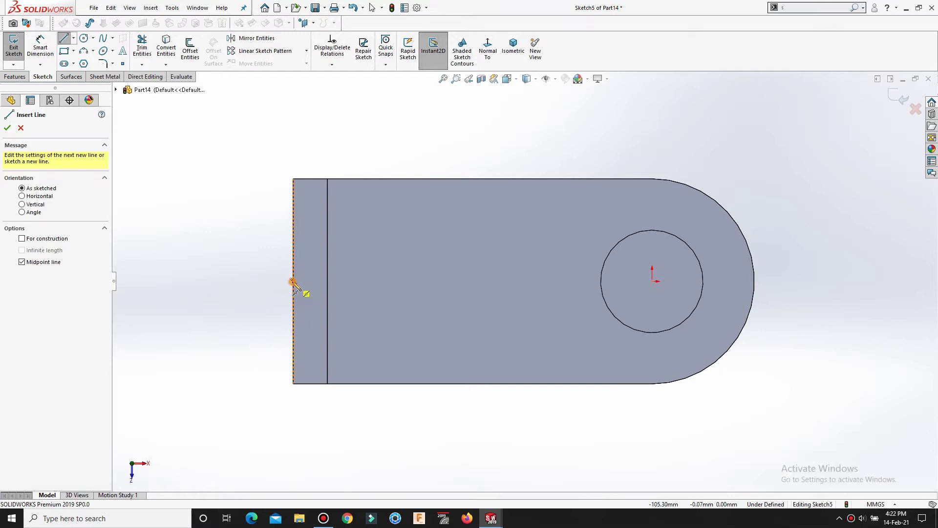
left_click(294, 282)
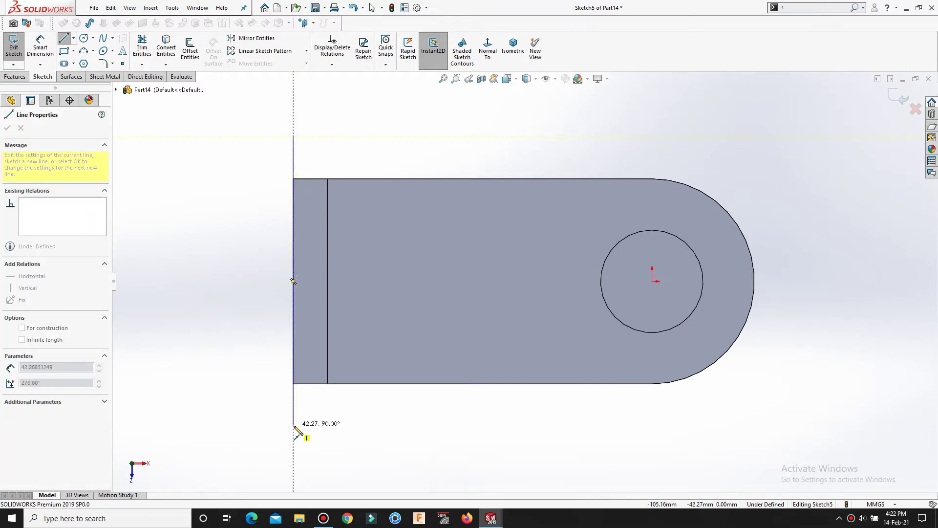
left_click(294, 430)
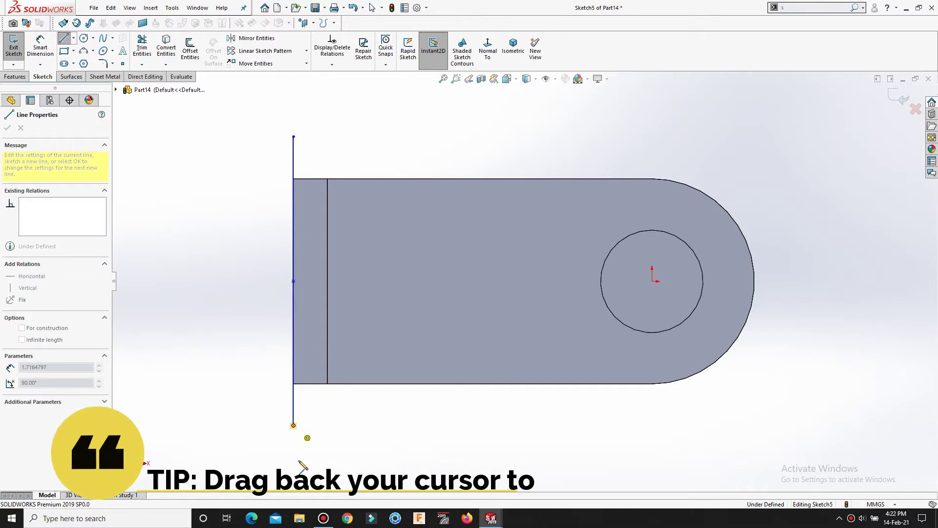
- Chain a tangent arc, a horizontal line and a large arc around the post
key("z")
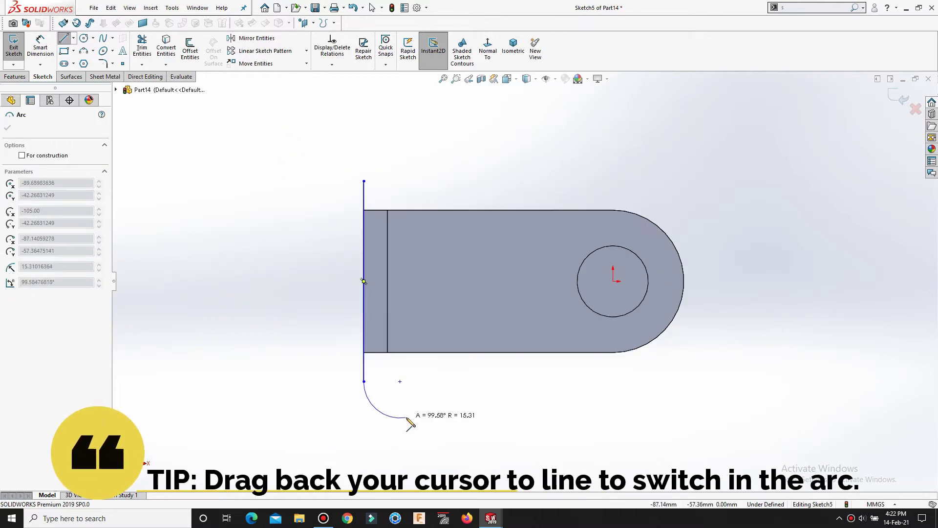
left_click(399, 417)
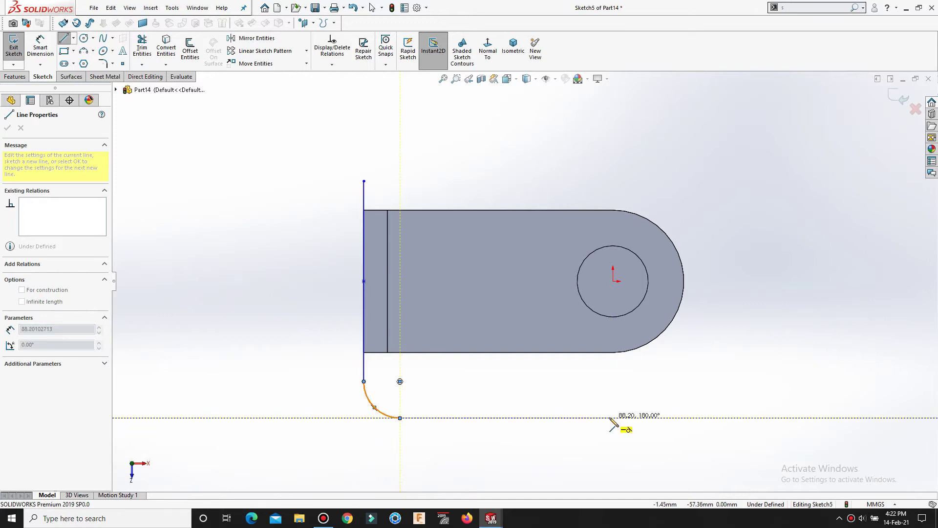
left_click(613, 418)
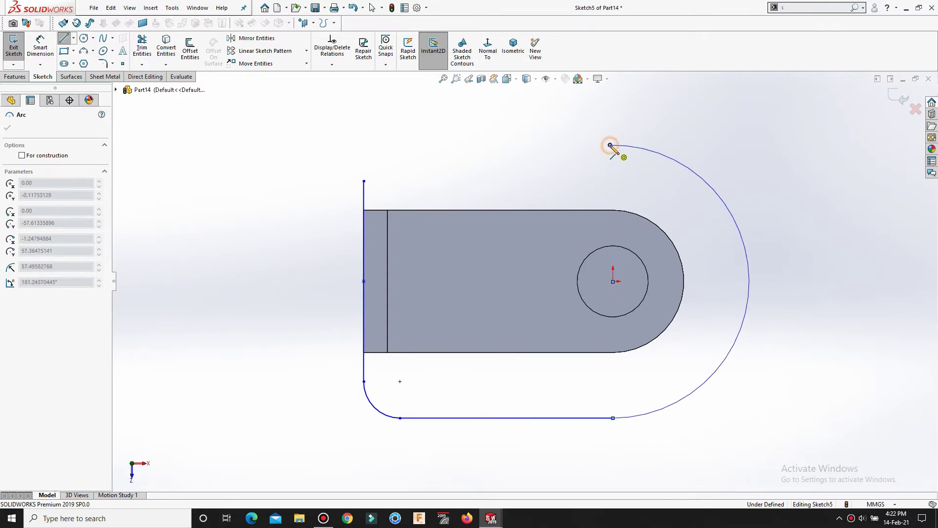
left_click(610, 145)
right_click(611, 151)
- Align the large arc's end points with the circle centre vertically
left_click(615, 152)
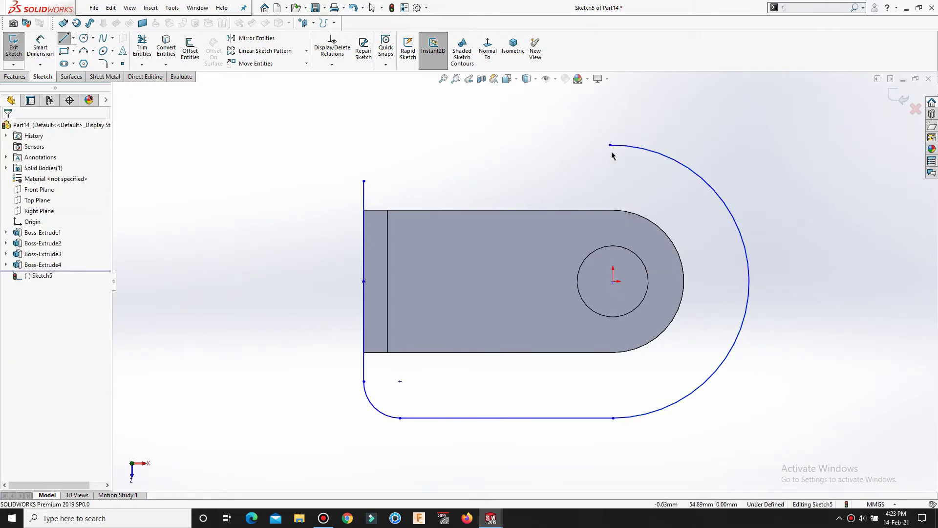
key("Escape")
left_click(613, 282)
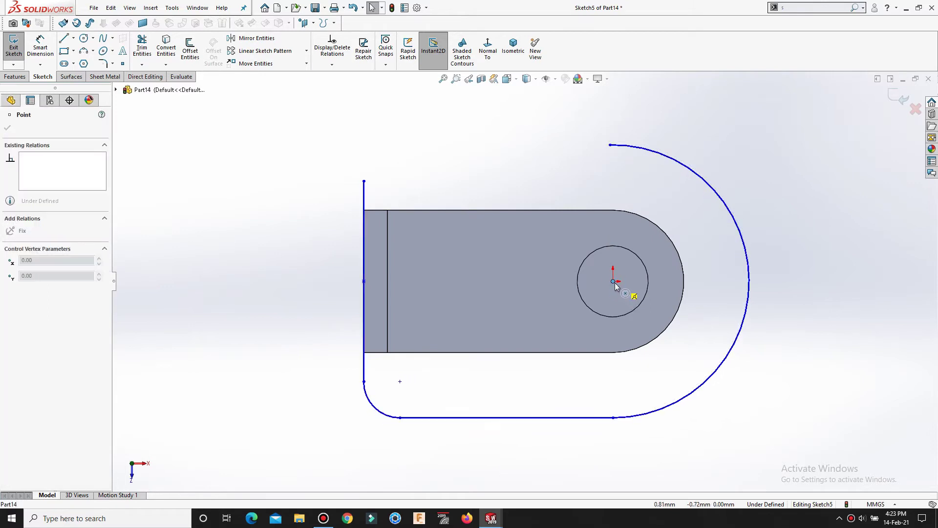
left_click(615, 282)
left_click(580, 174)
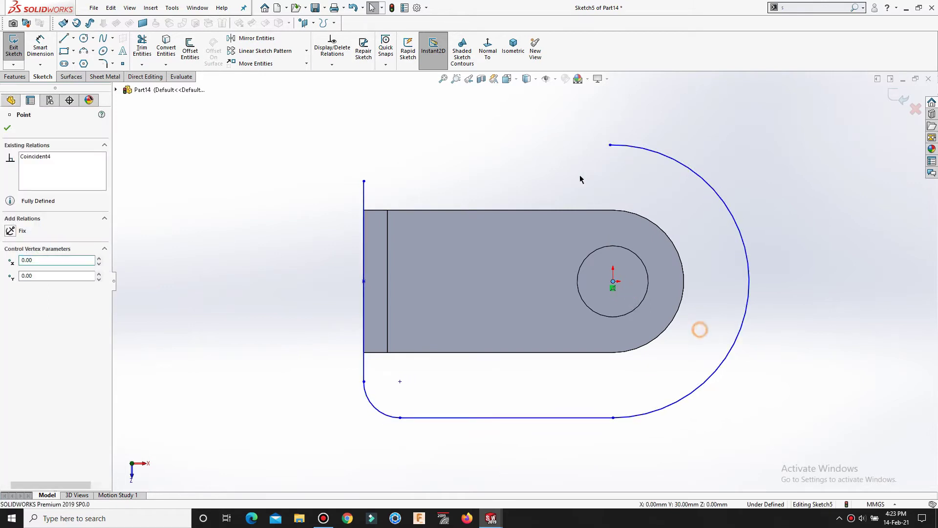
left_click(613, 236)
left_click(613, 418, "ctrl")
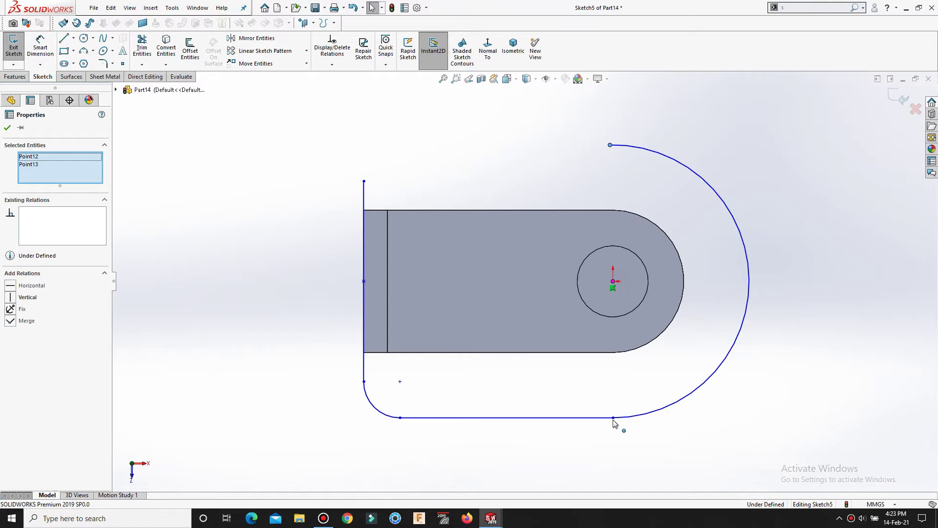
left_click(613, 418)
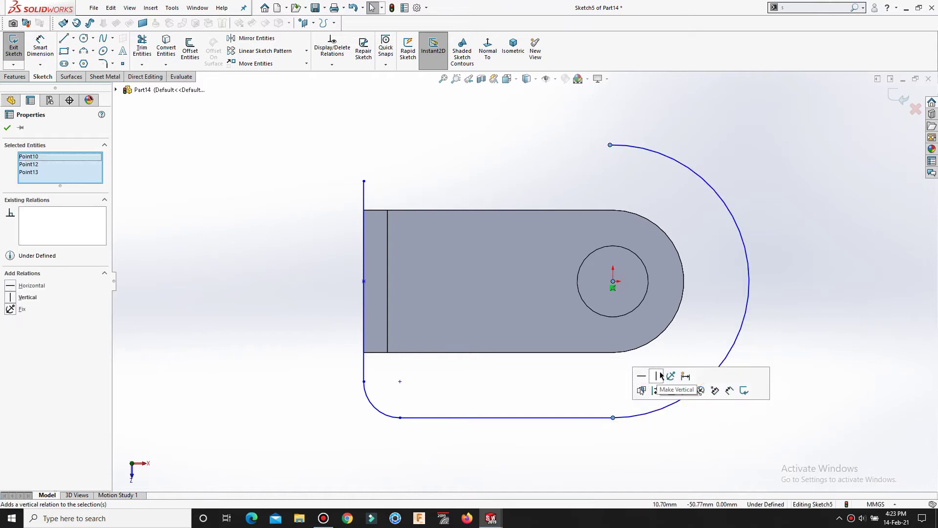
left_click(819, 312)
scroll(782, 301, "down", 2)
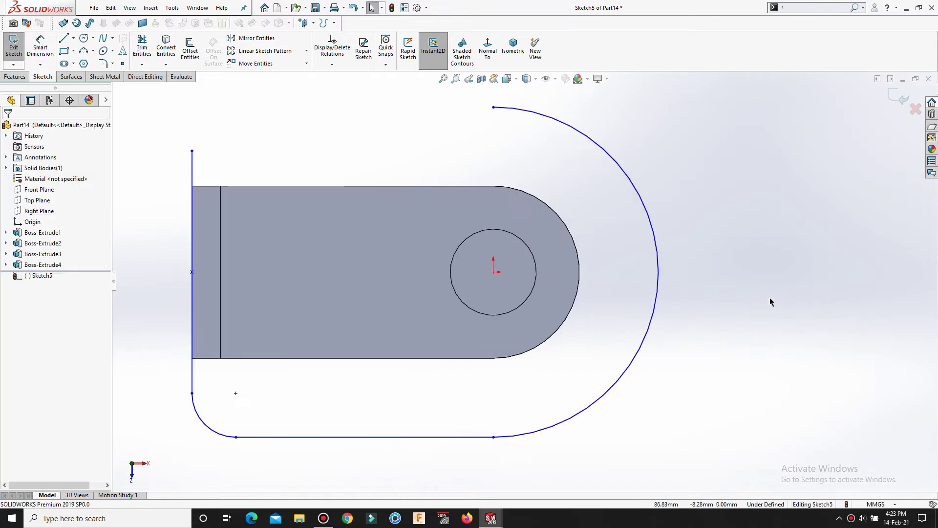
- Make the vertical line's midpoint coincident with the midpoint of the part's left edge
left_click_drag(191, 276, 177, 272)
left_click(191, 273)
key("Escape")
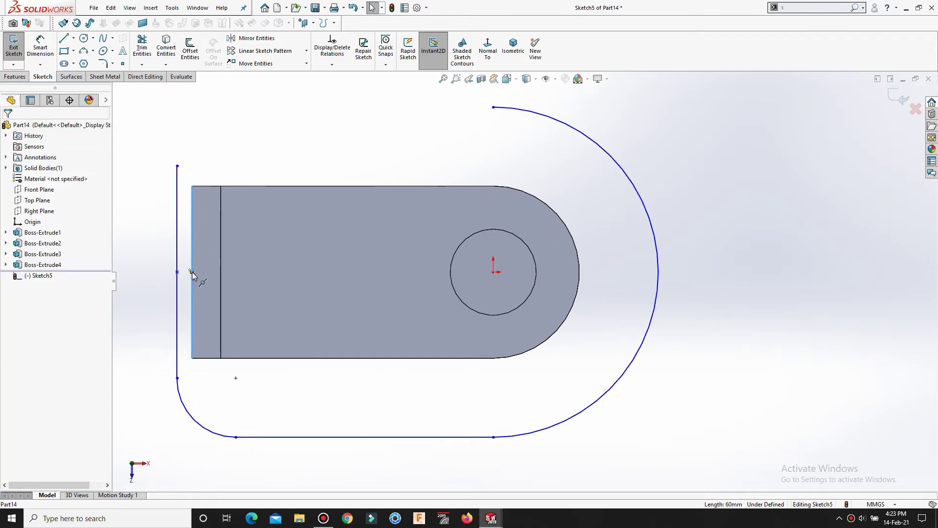
left_click(192, 274)
left_click(177, 271)
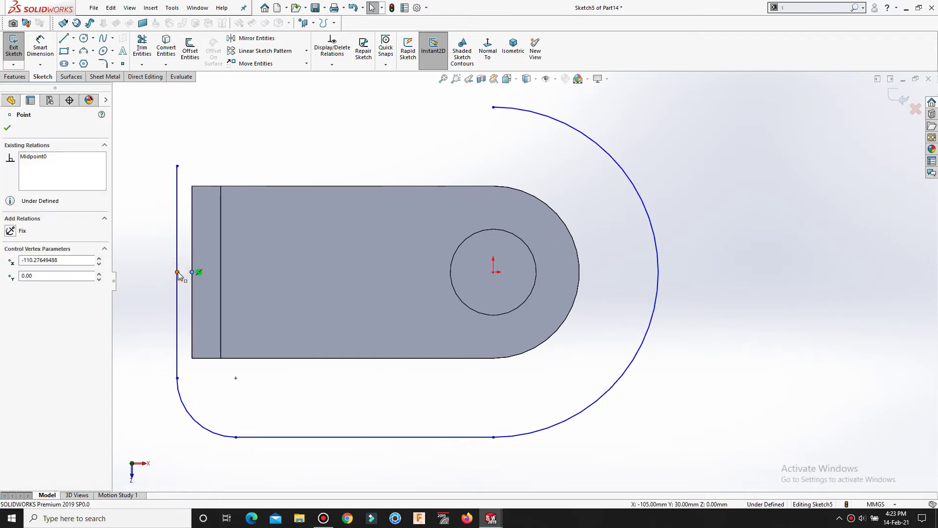
left_click(247, 226)
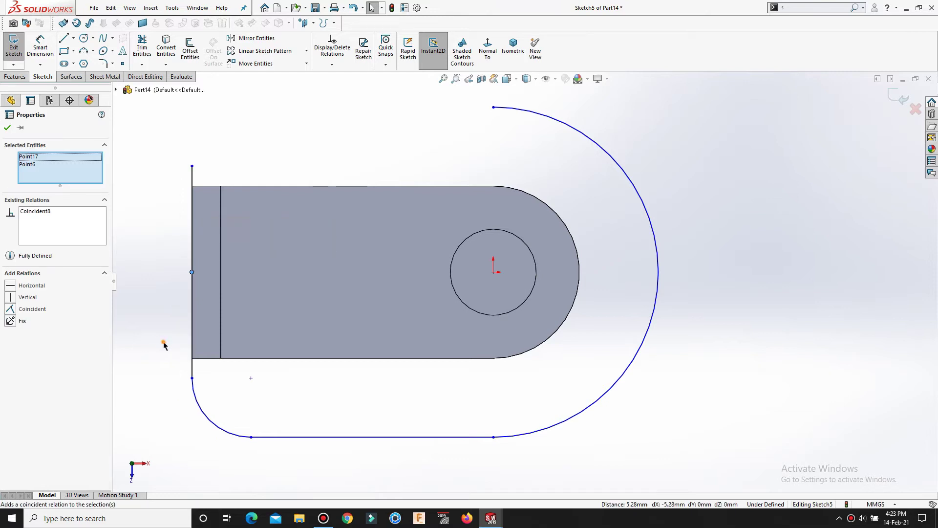
key("Escape")
- Dimension the lower-left corner arc R40 and the large right arc R75
key("s")
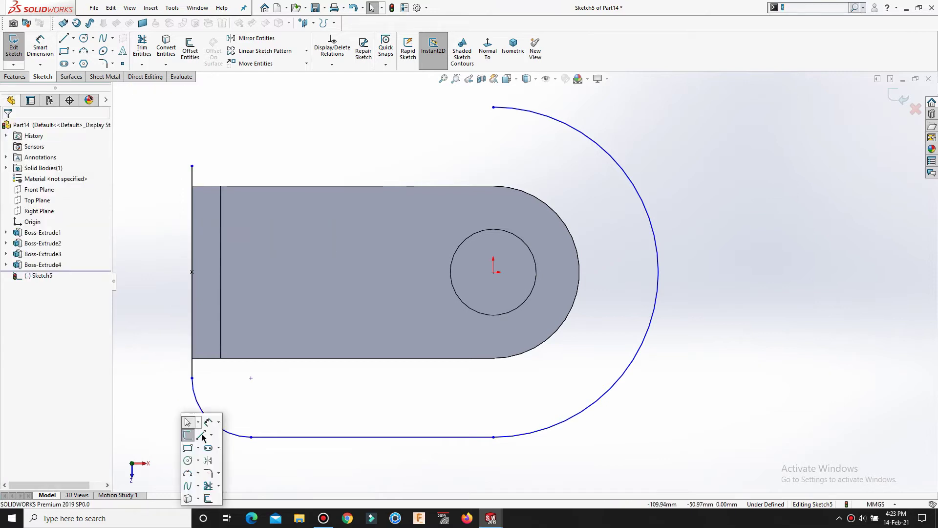
left_click(207, 420)
left_click(190, 432)
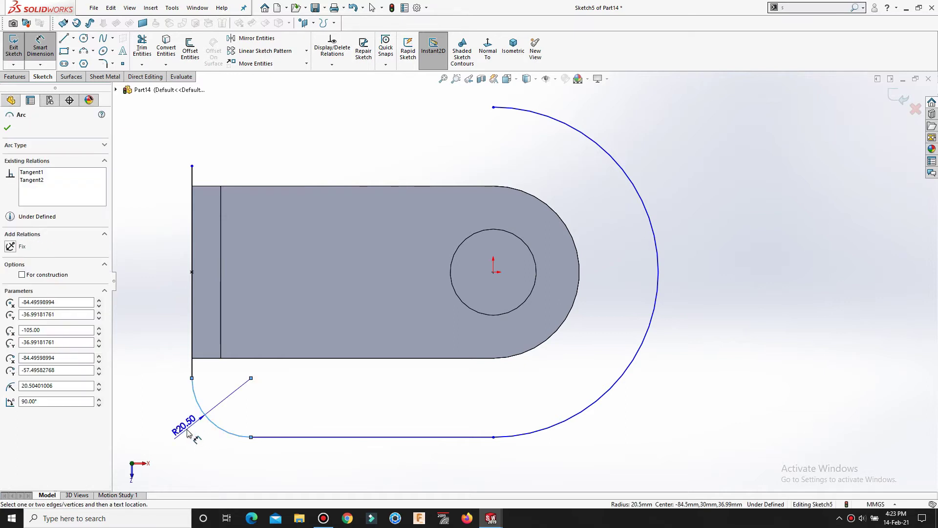
left_click(187, 432)
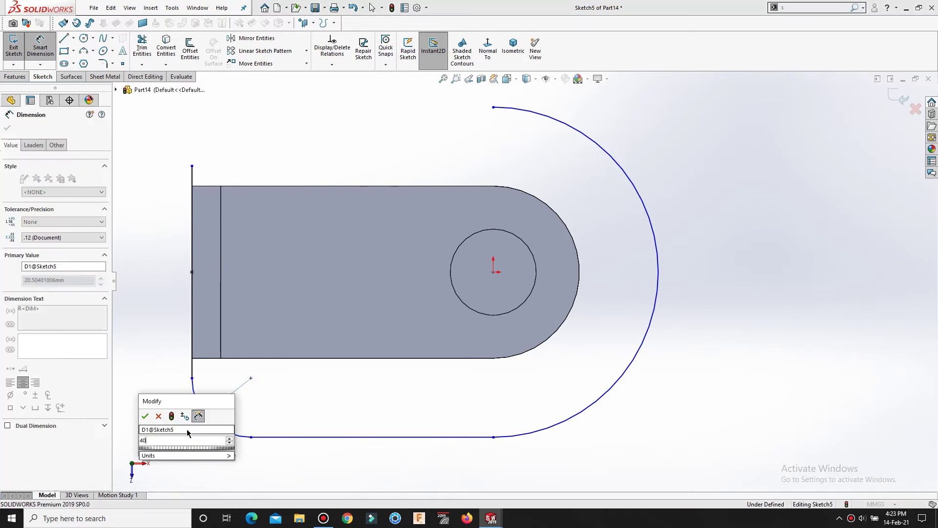
key("Return")
left_click(164, 386)
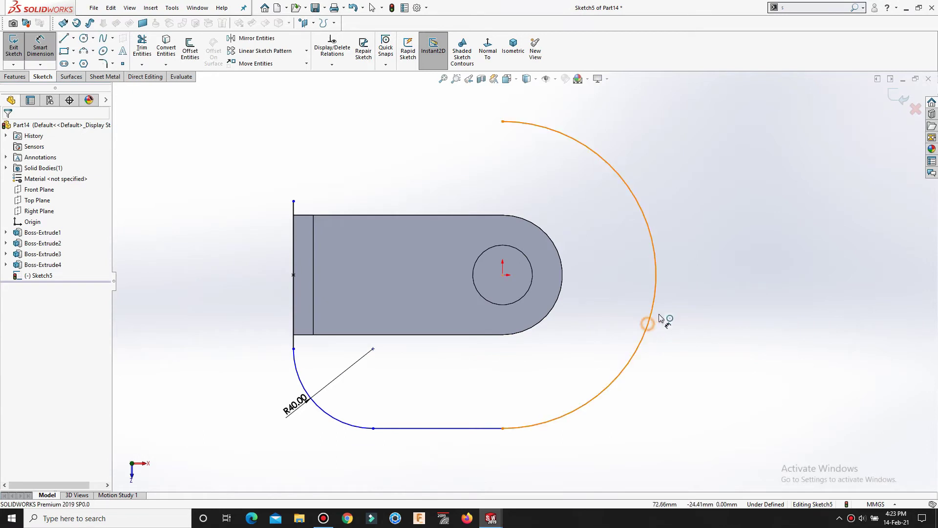
left_click(652, 318)
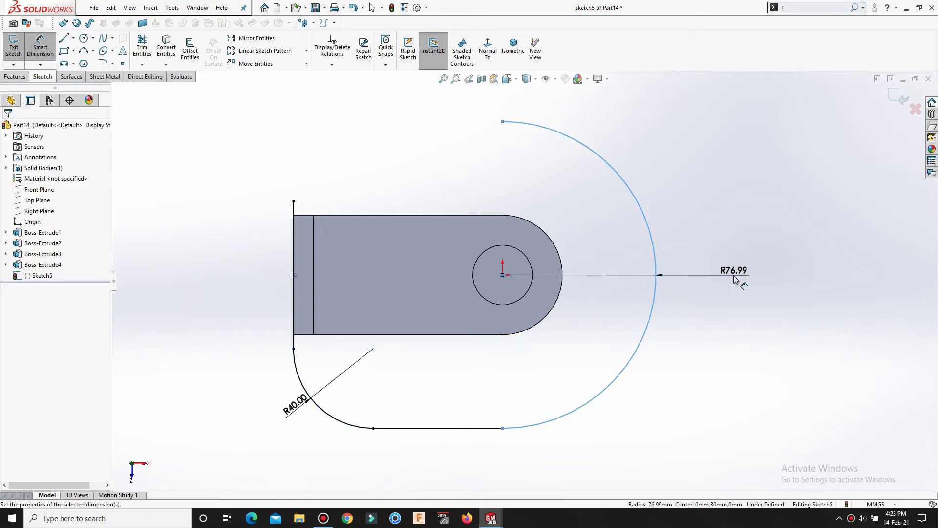
left_click(734, 276)
type("75")
key("Return")
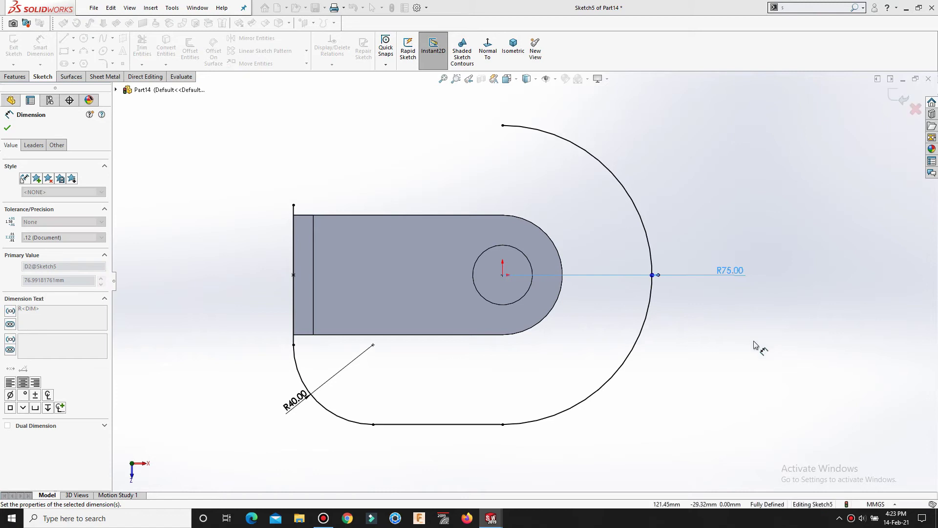
left_click(775, 356)
- Draw a vertical and a horizontal centerline through the post's circle centre
key("s")
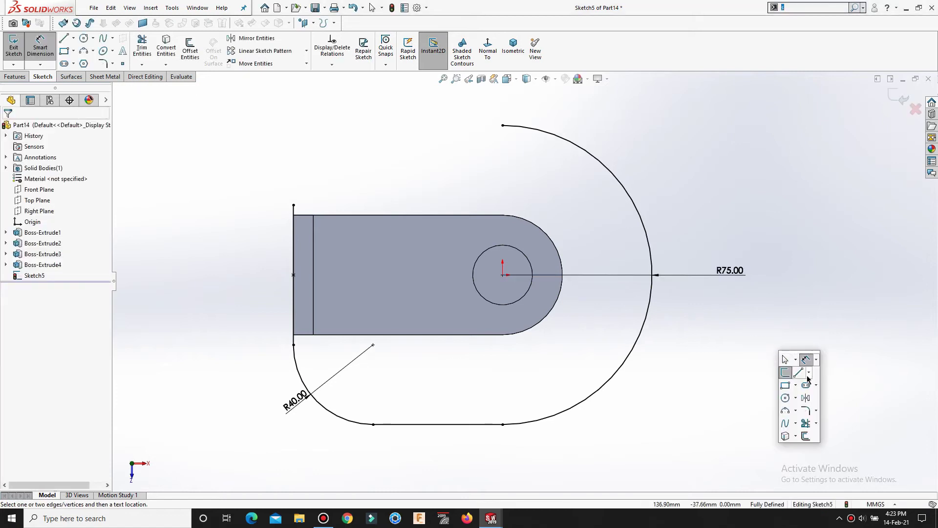
left_click(808, 373)
left_click(819, 396)
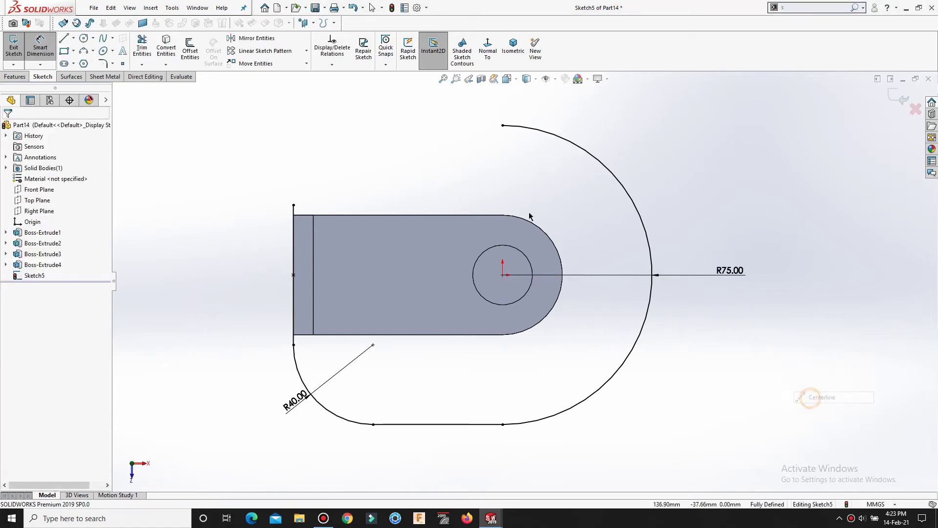
left_click(503, 125)
left_click(503, 275)
left_click(227, 274)
right_click(228, 276)
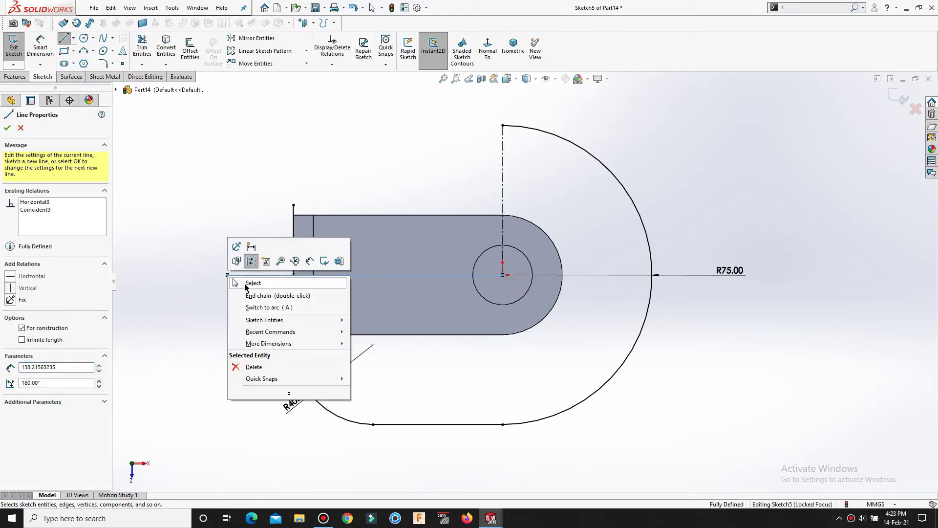
left_click(246, 283)
- Mirror the lower-left R40 corner arc and the bottom line about the horizontal centerline
left_click(267, 42)
left_click(323, 415)
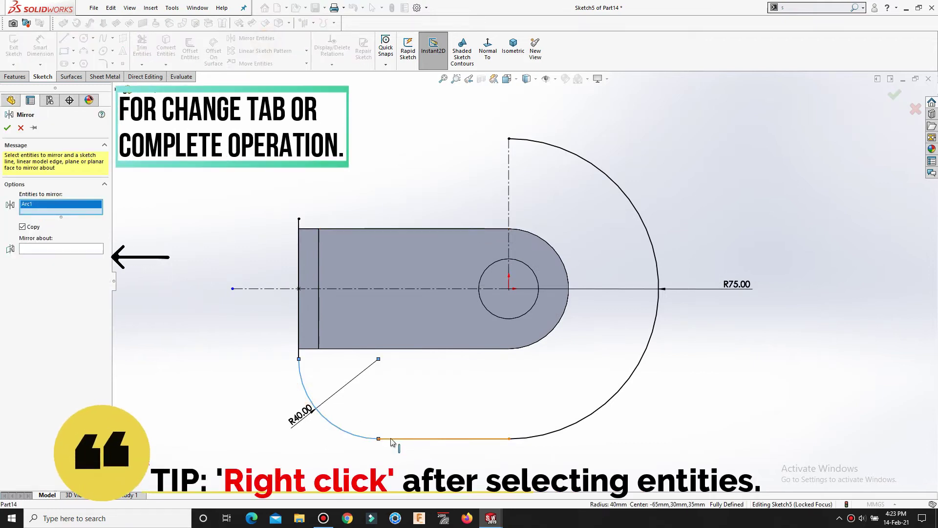
left_click(392, 440)
right_click(392, 441)
left_click(376, 289)
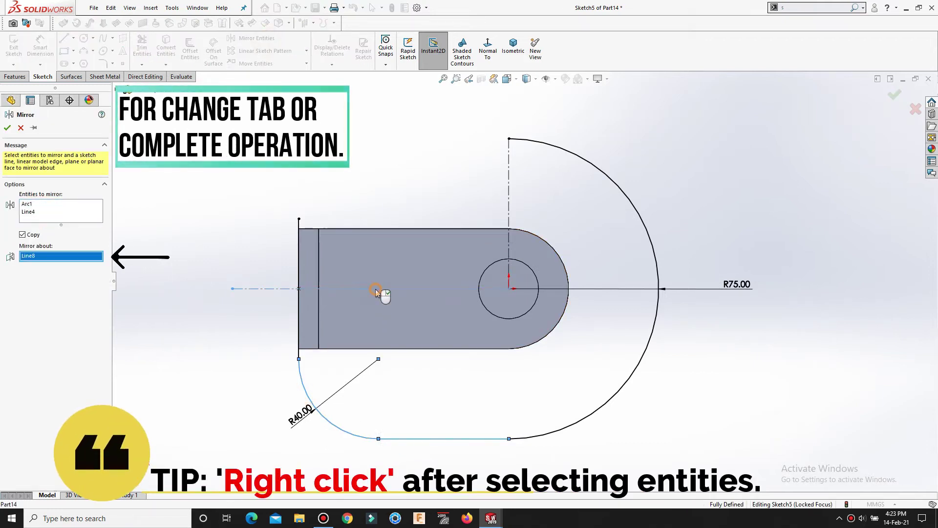
right_click(375, 289)
scroll(491, 265, "down", 2)
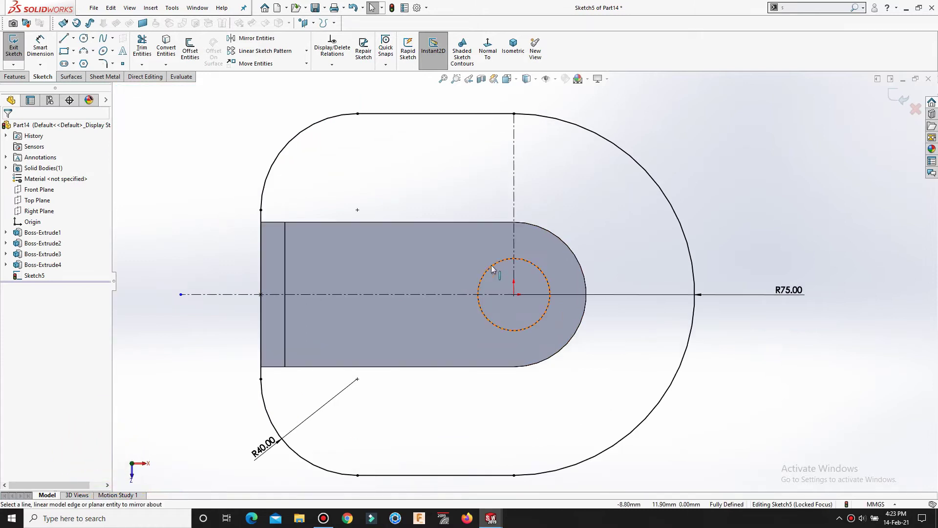
- Sketch the U-shaped slot outline: a vertical line, a horizontal line, a half-round arc and a top line
key("s")
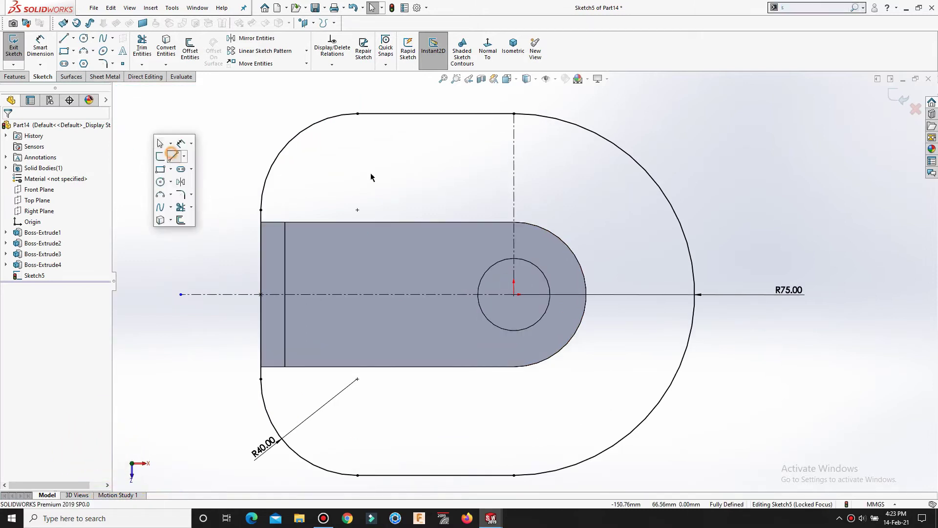
left_click(170, 154)
left_click(499, 131)
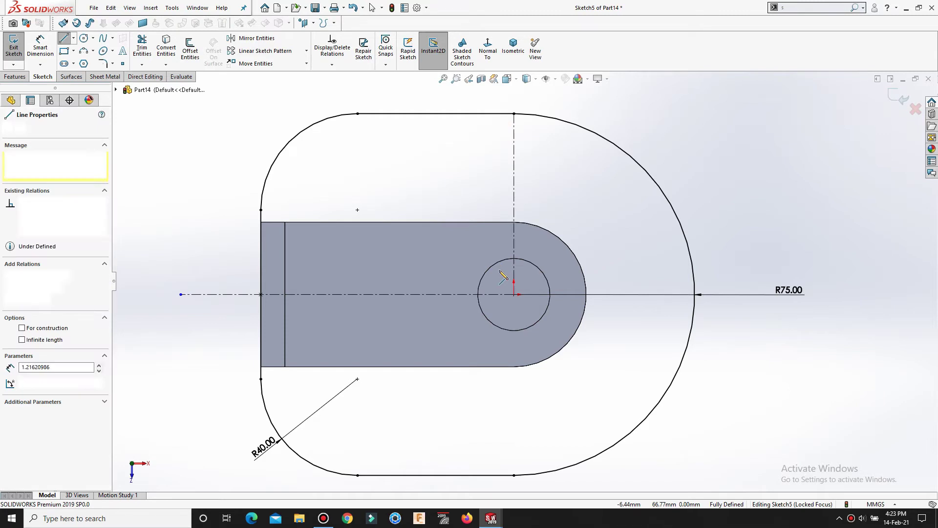
left_click(498, 278)
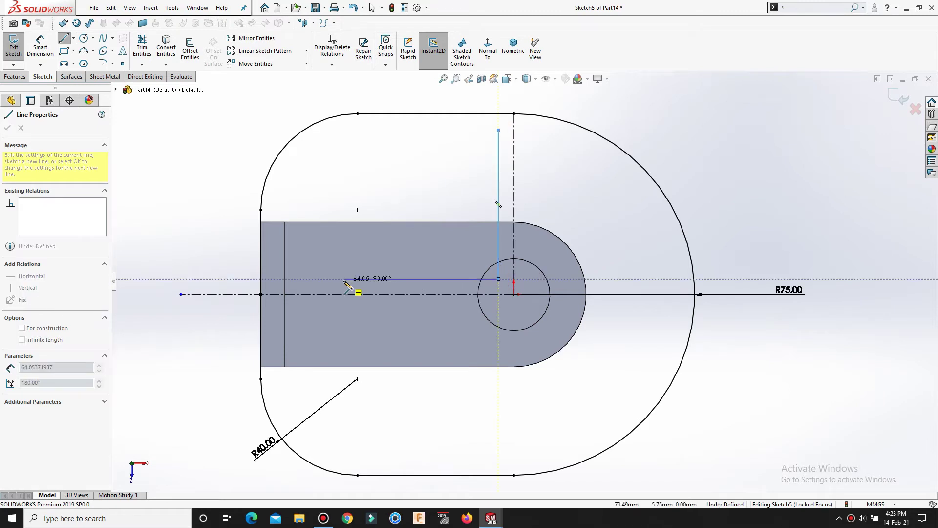
left_click(343, 278)
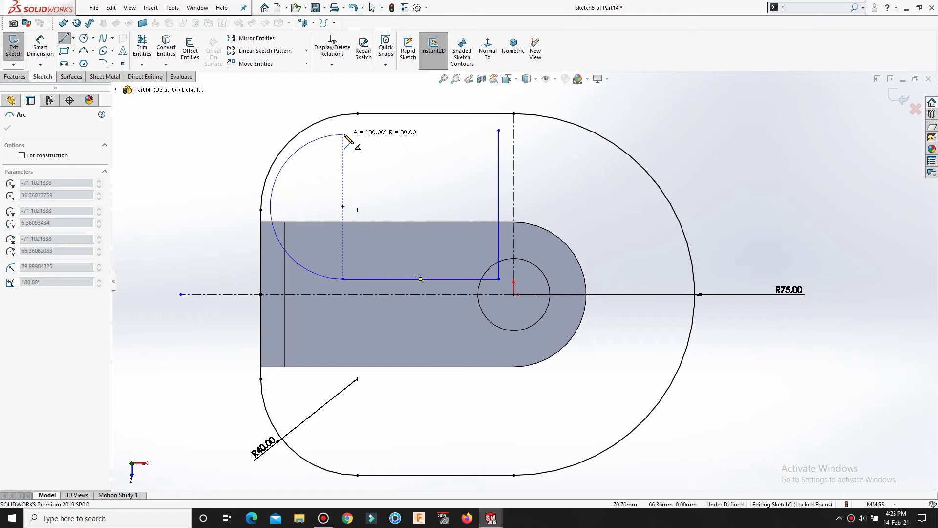
left_click(343, 131)
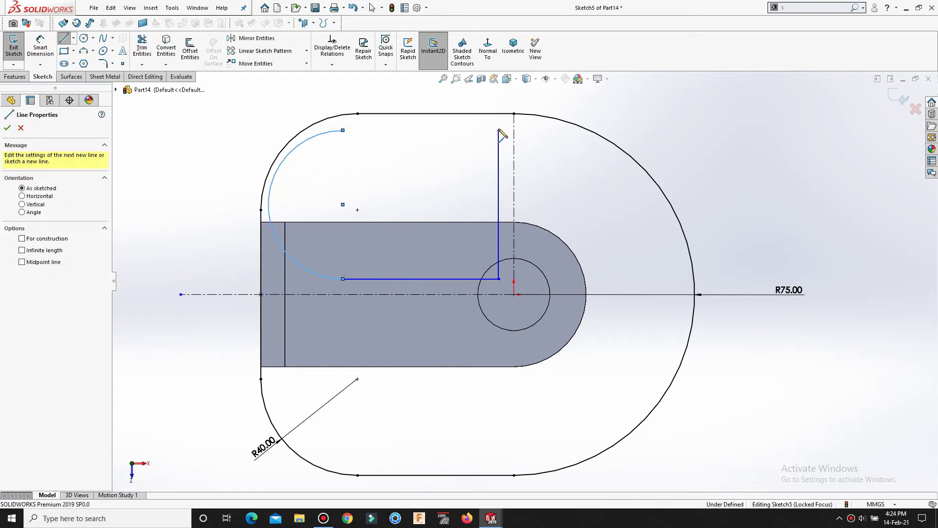
left_click(498, 130)
right_click(498, 130)
left_click(511, 138)
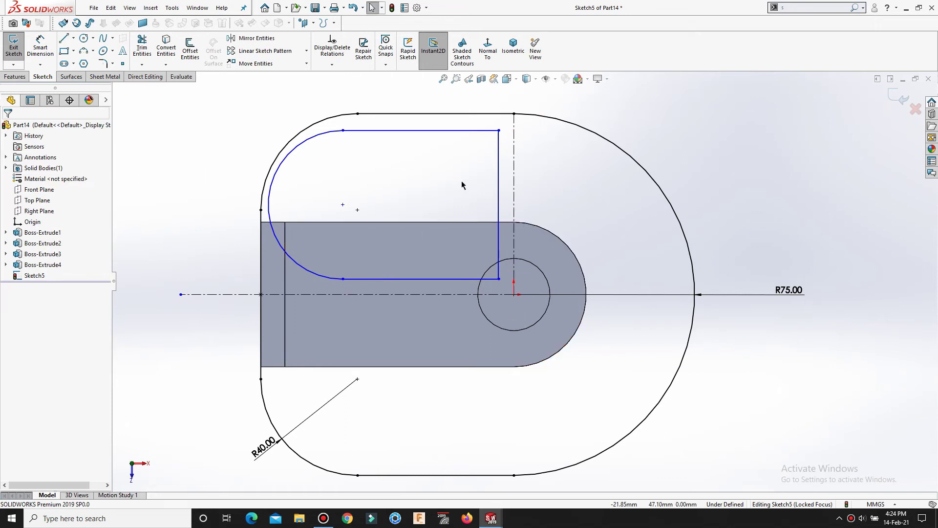
- Dimension the gap between the slot's top line and the frame's top line as 10 mm
key("s")
left_click(486, 203)
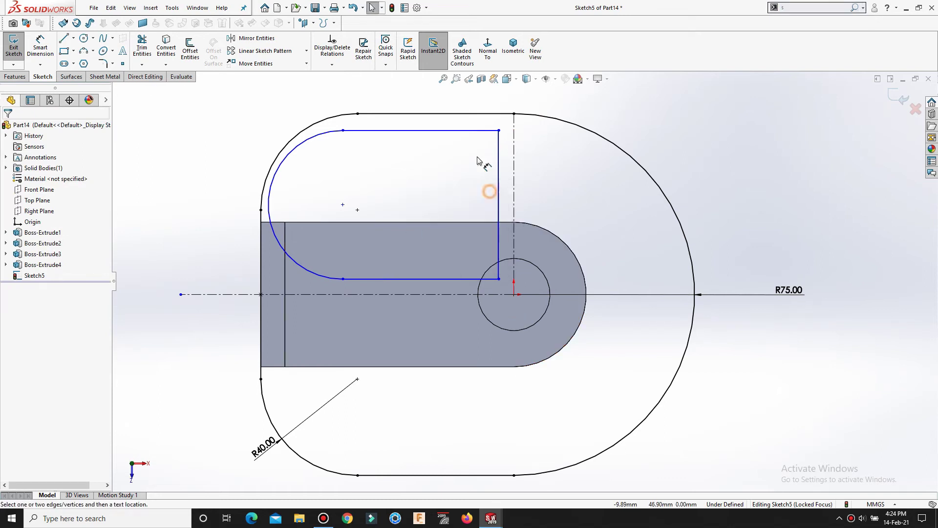
left_click(446, 130)
left_click(446, 113)
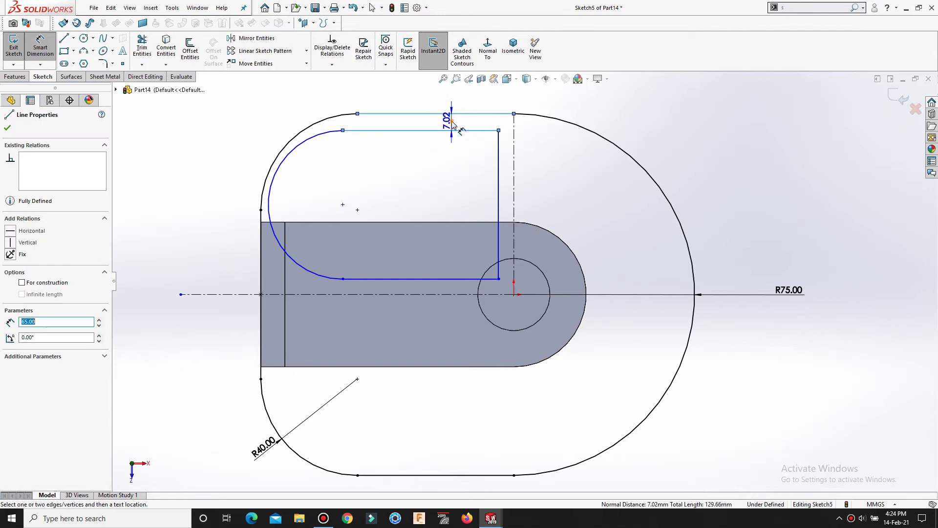
left_click(452, 125)
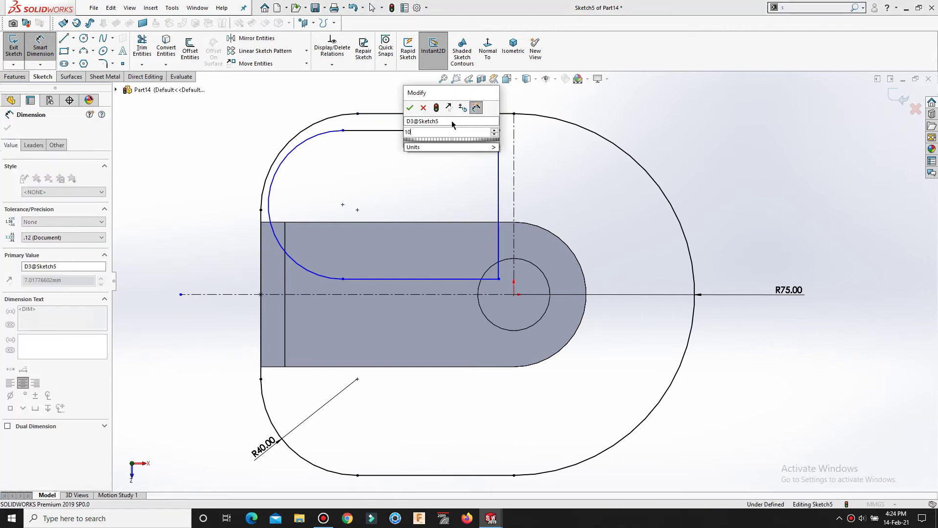
type("10")
key("Return")
key("Escape")
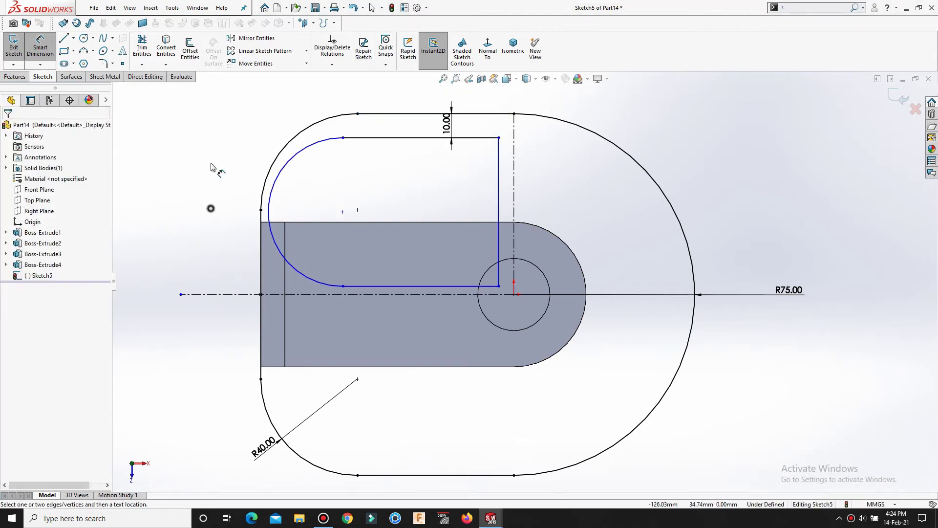
left_click(343, 138)
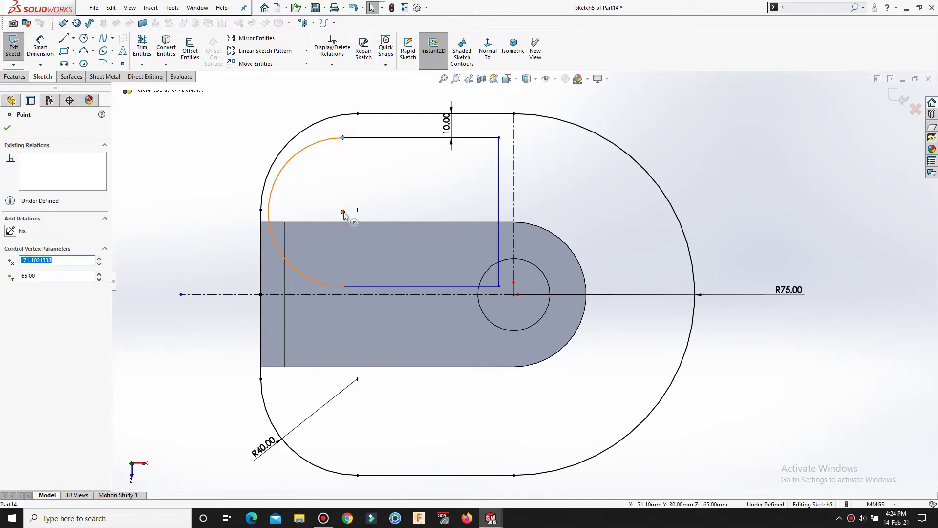
left_click(343, 286, "ctrl")
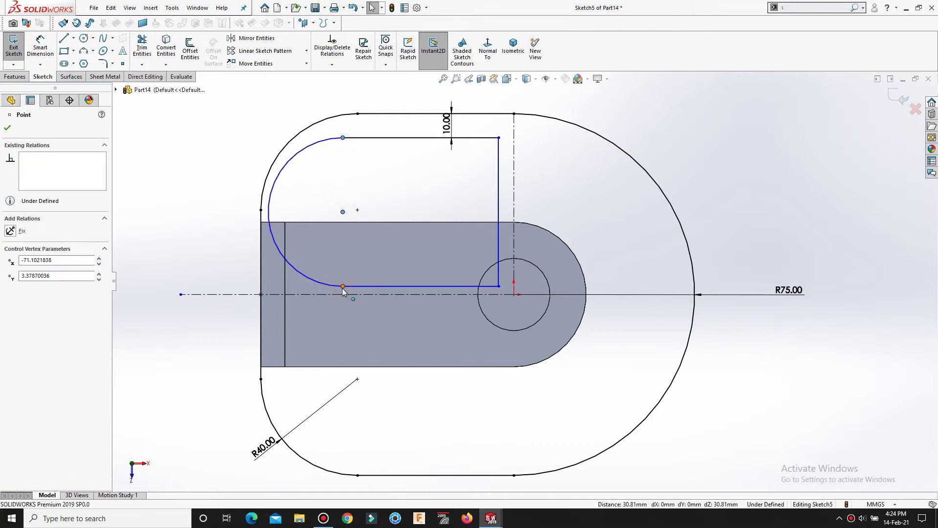
left_click(211, 238)
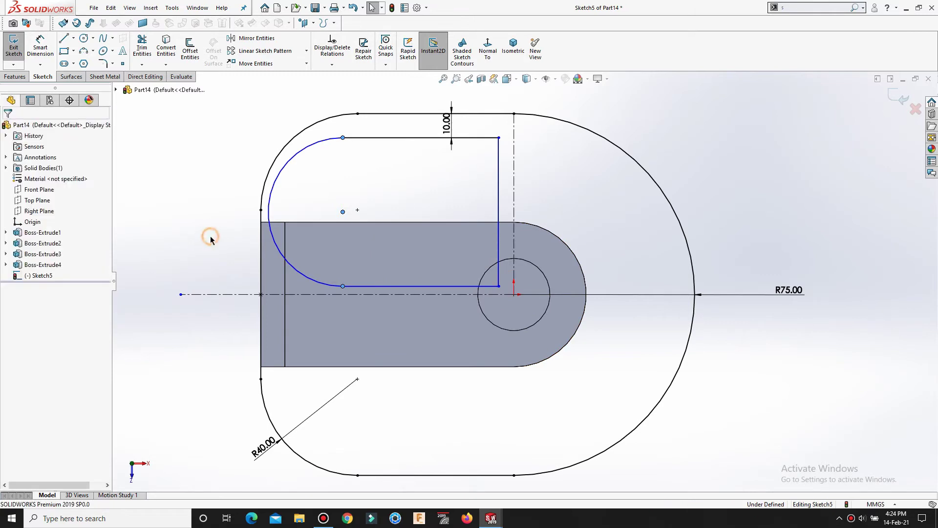
- Dimension the slot's vertical edge 5 mm from the vertical centerline
key("s")
left_click(238, 246)
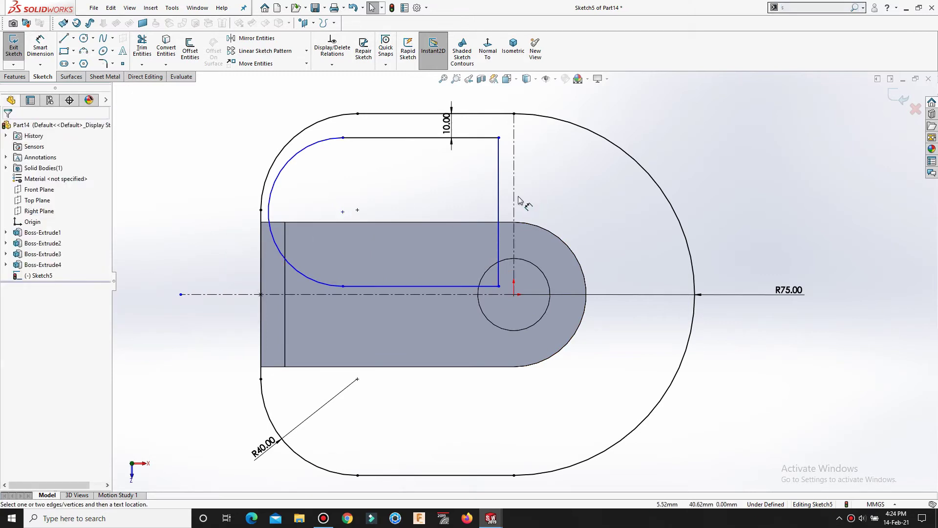
left_click(499, 193)
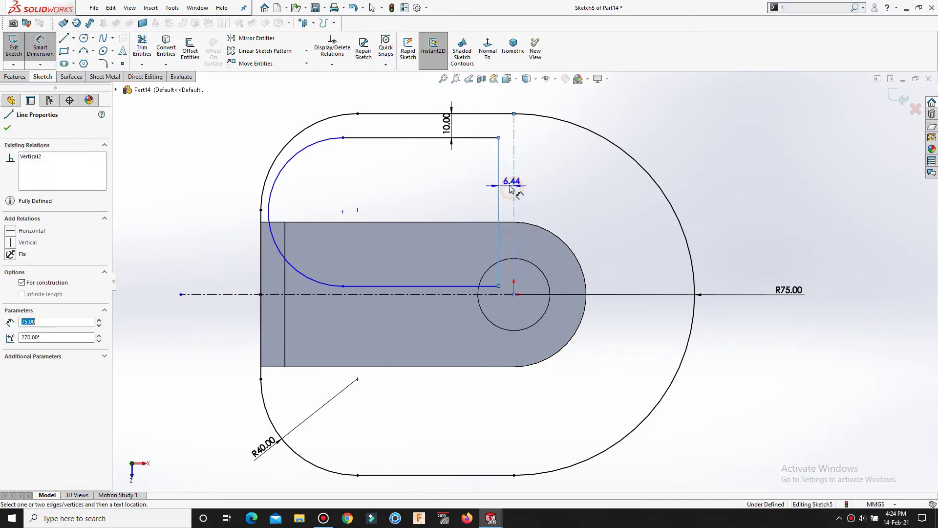
left_click(509, 189)
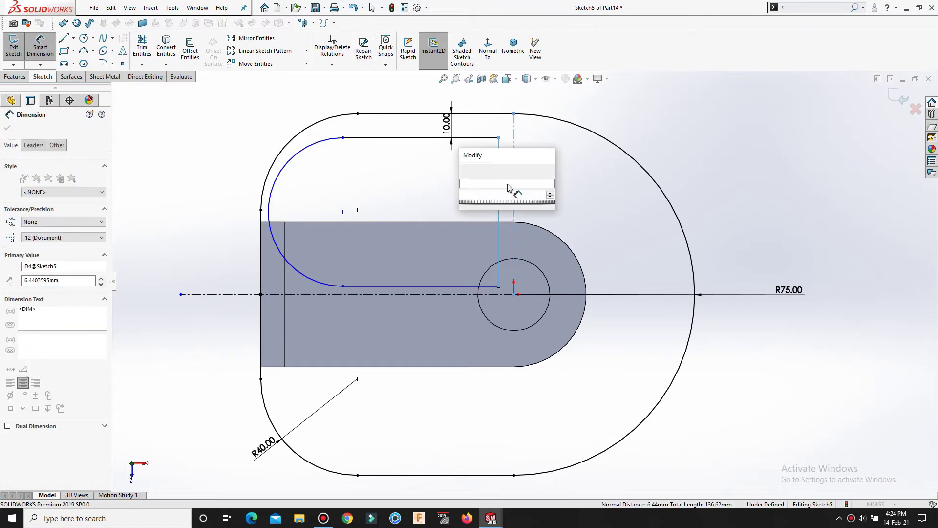
type("5")
key("Return")
left_click(585, 213)
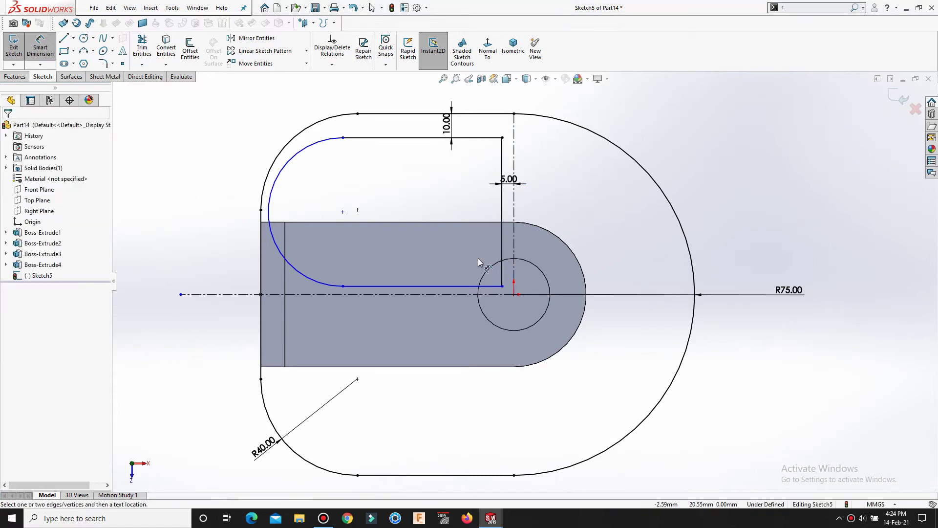
- Set the slot's top edge length to 55 mm and its curved end radius to R30
left_click(344, 141)
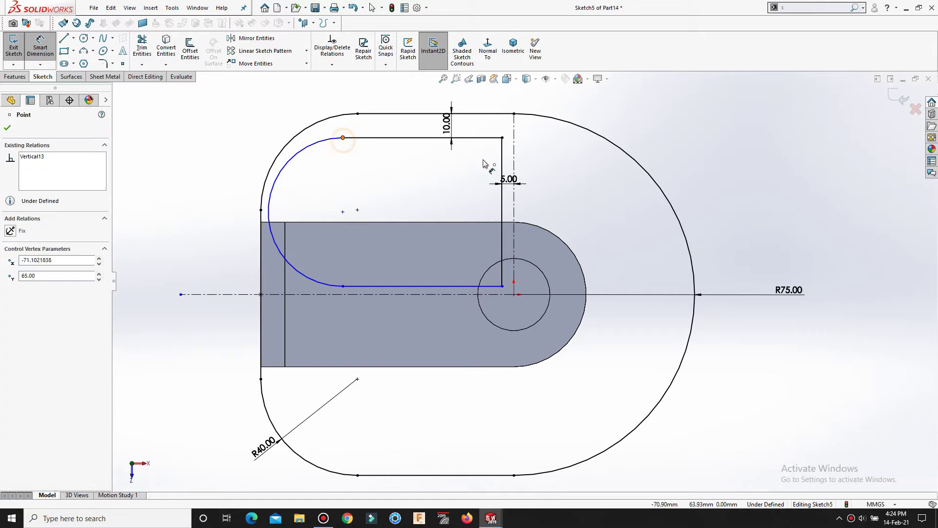
left_click(432, 142)
left_click(430, 139)
left_click(430, 166)
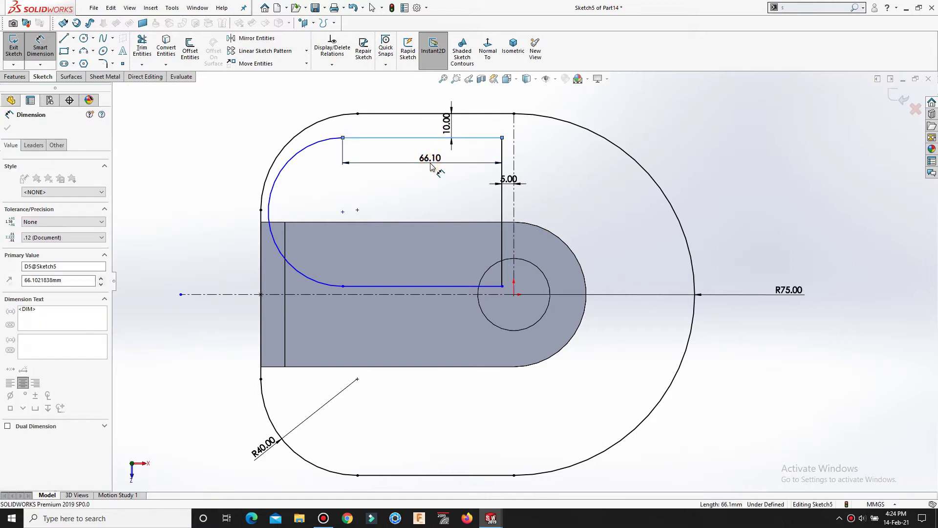
type("55")
key("Return")
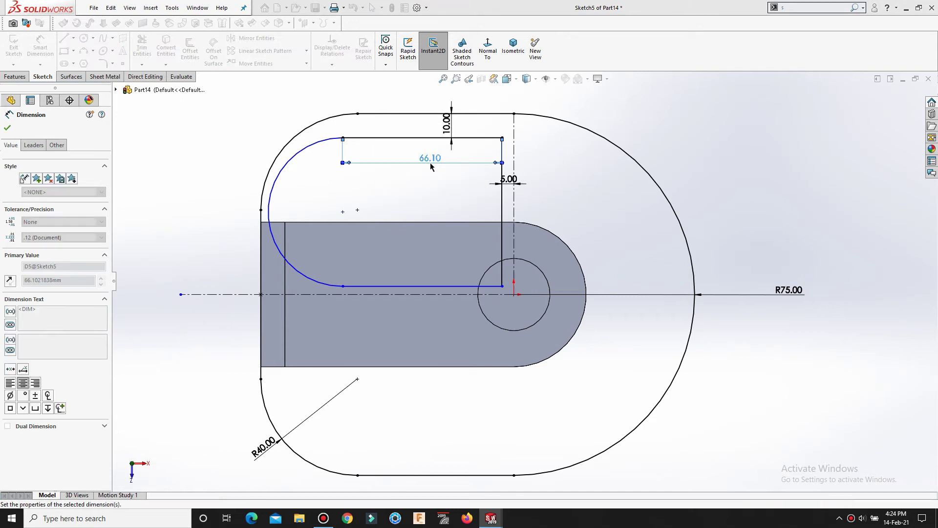
left_click(430, 179)
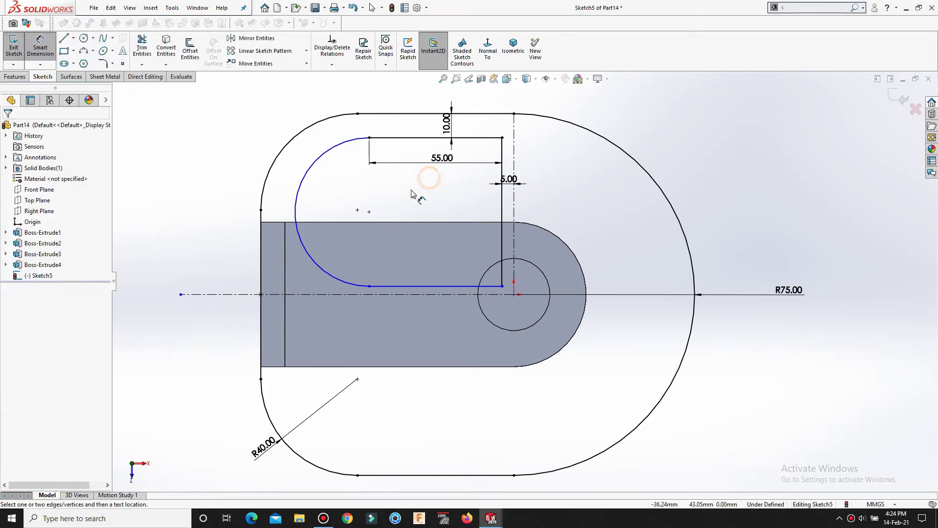
left_click(300, 190)
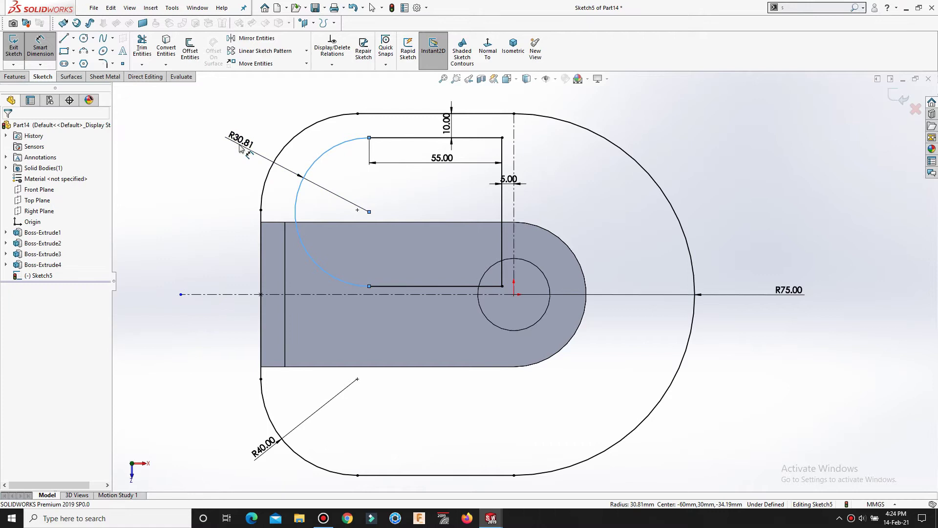
left_click(239, 147)
key("Return")
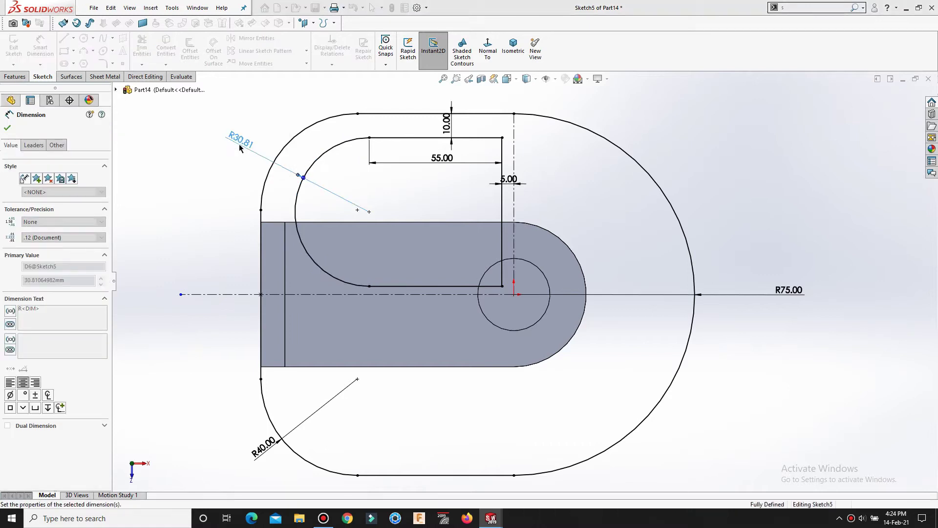
key("Escape")
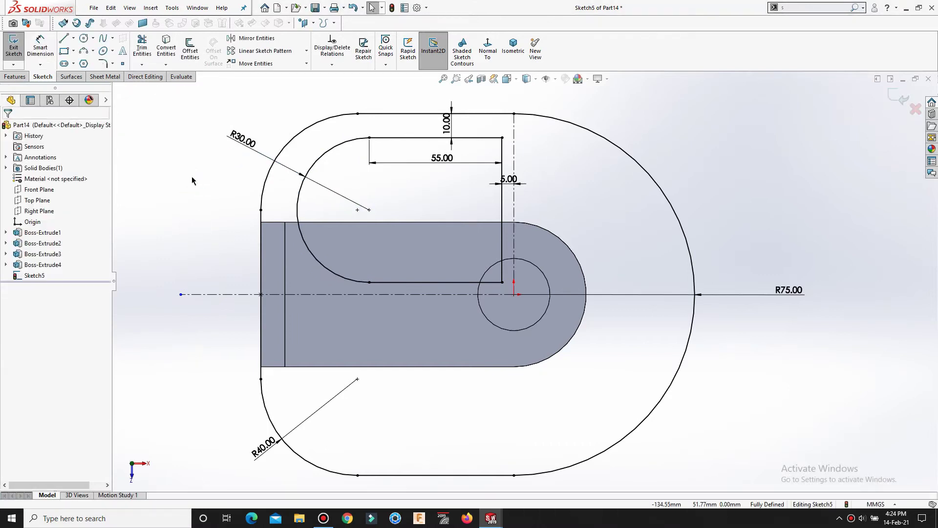
key("s")
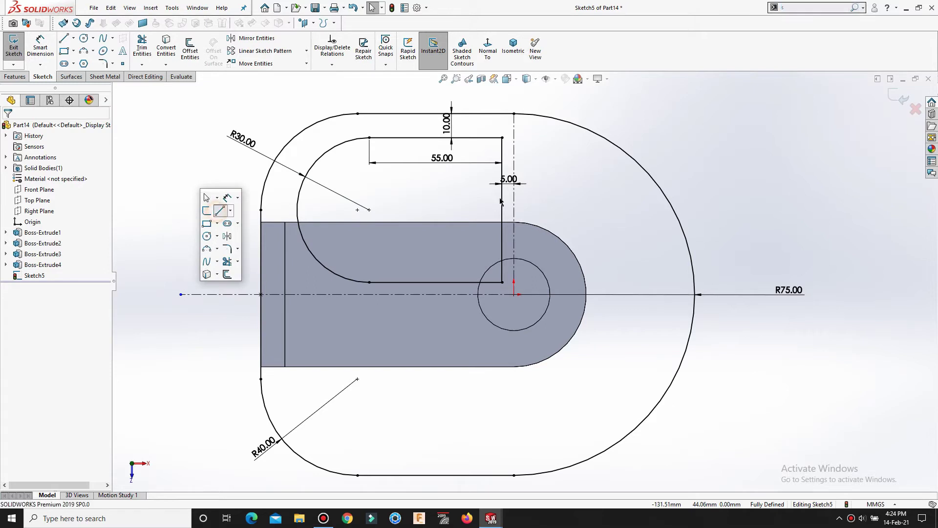
- Draw a vertical line right of the centerline down to post-centre level, then a horizontal line outward
left_click(522, 141)
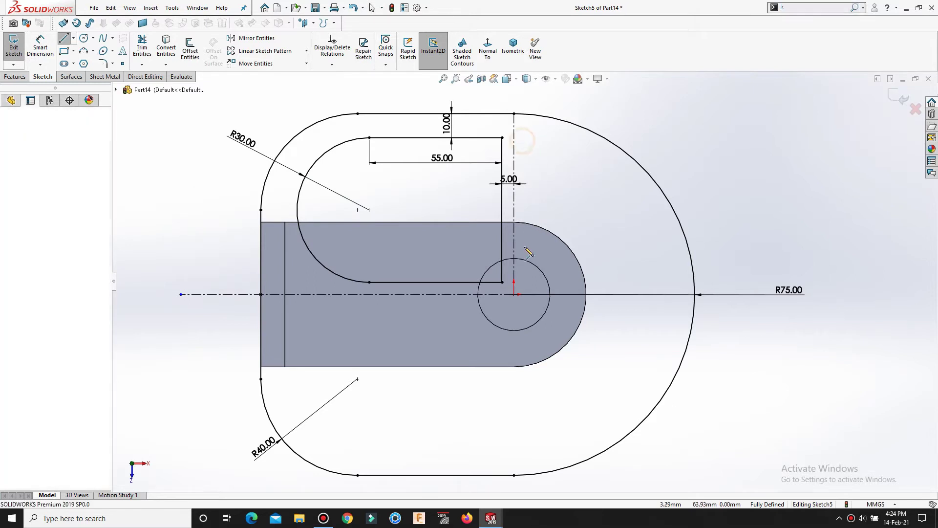
left_click(522, 282)
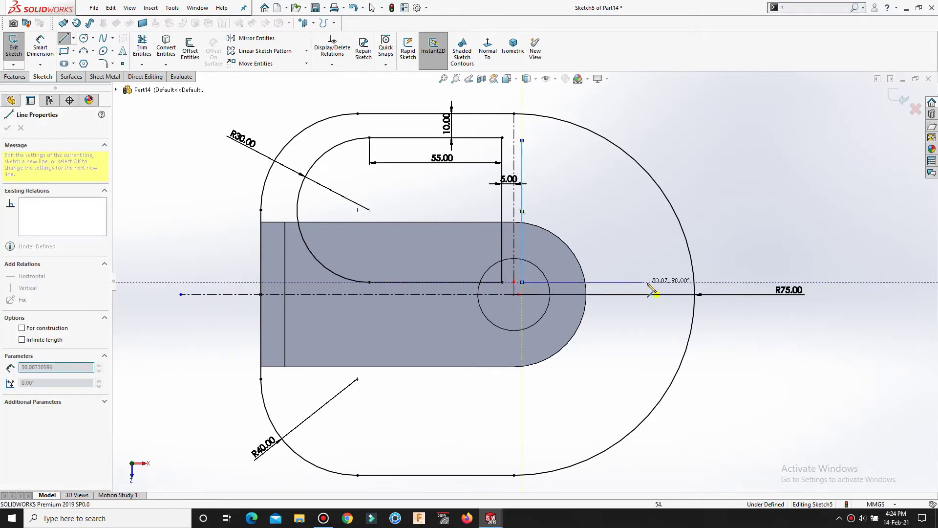
left_click(660, 282)
right_click(659, 282)
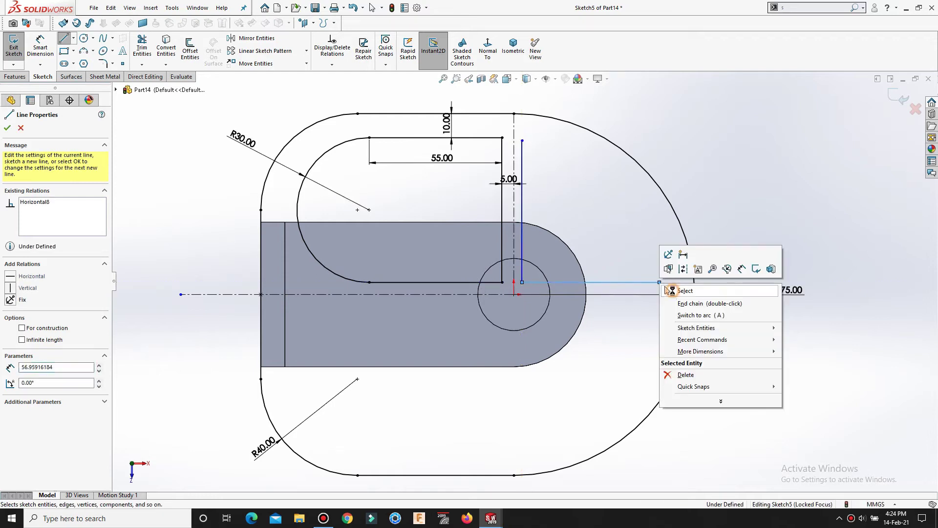
left_click(683, 289)
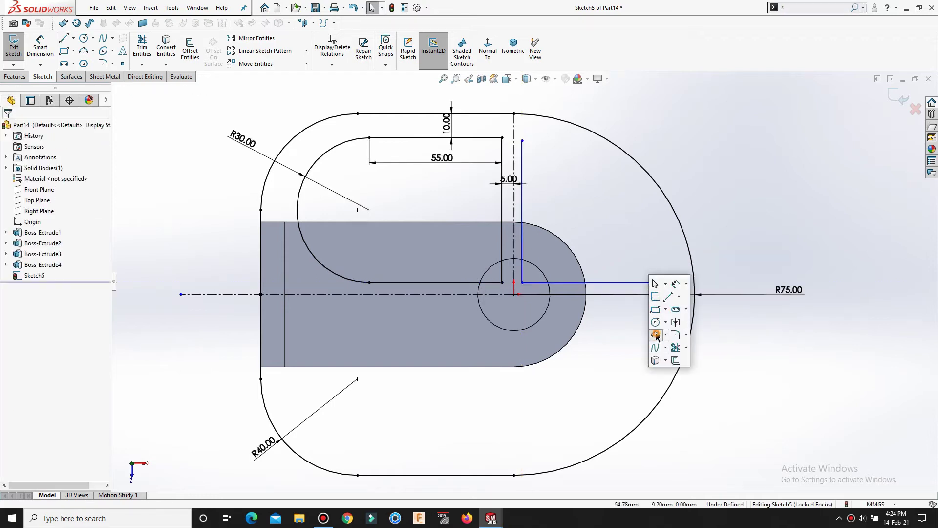
- Join the two line ends with a 3-point arc bulging outward to form a quarter-pie wedge
left_click(522, 141)
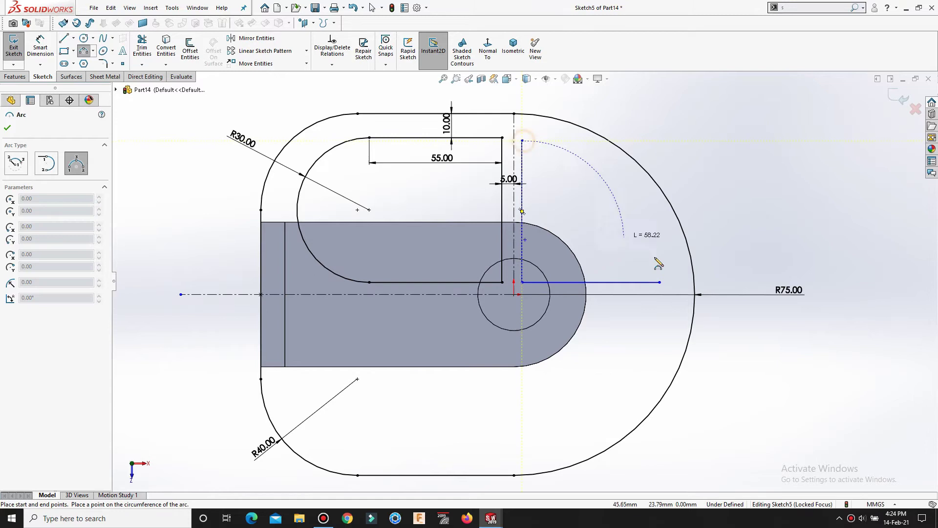
left_click(659, 282)
left_click(645, 228)
right_click(644, 229)
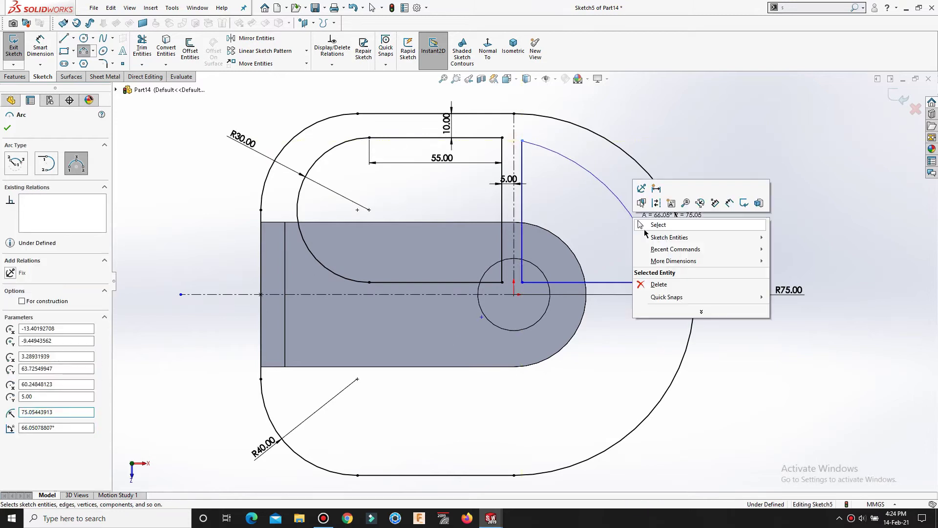
left_click(684, 233)
key("Escape")
key("s")
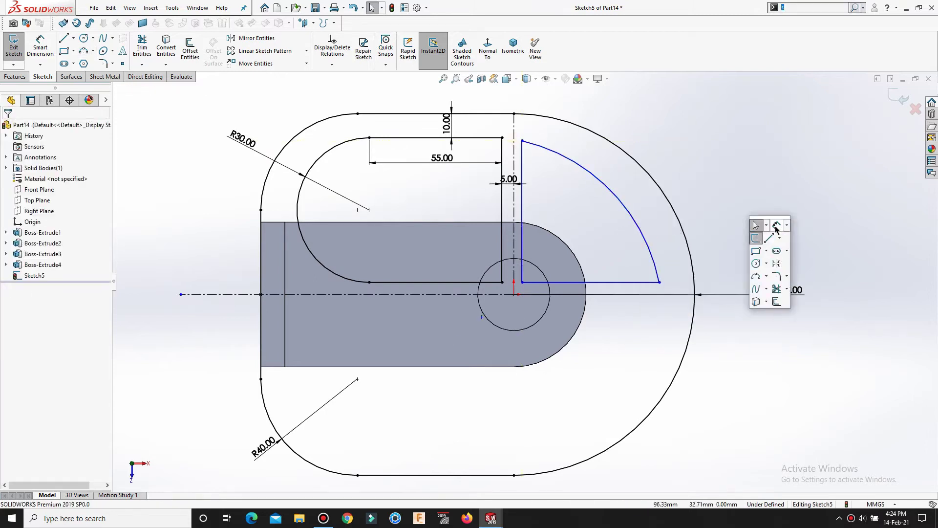
left_click(776, 226)
scroll(562, 195, "down", 2)
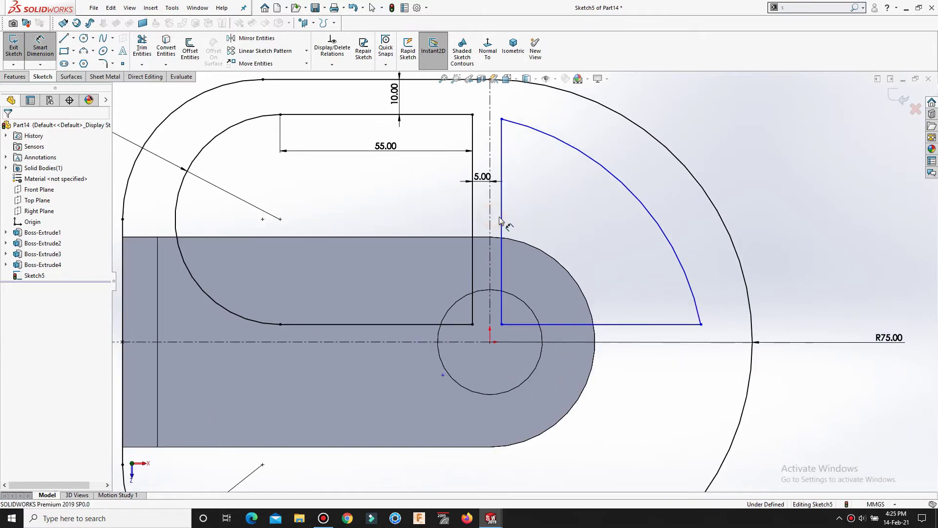
- Dimension the wedge's vertical line 5 mm from the centerline
left_click(501, 220)
left_click(490, 215)
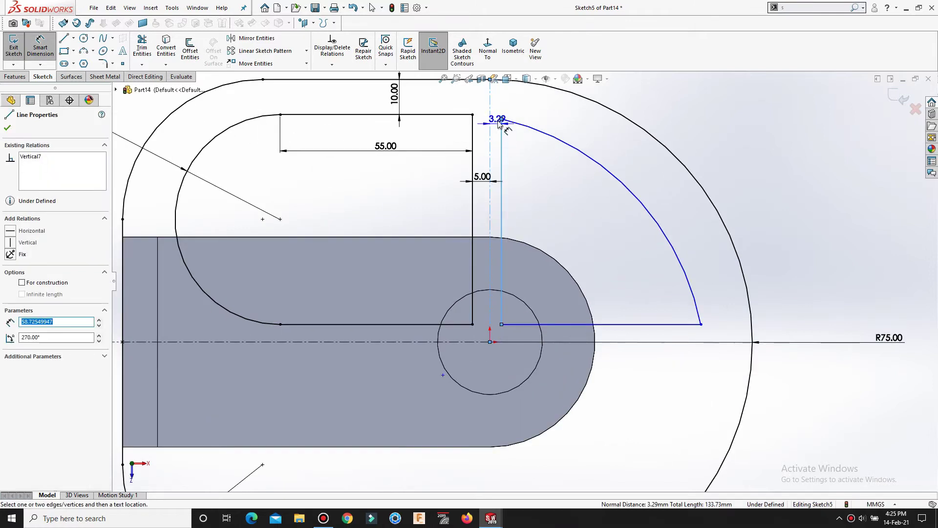
left_click(496, 108)
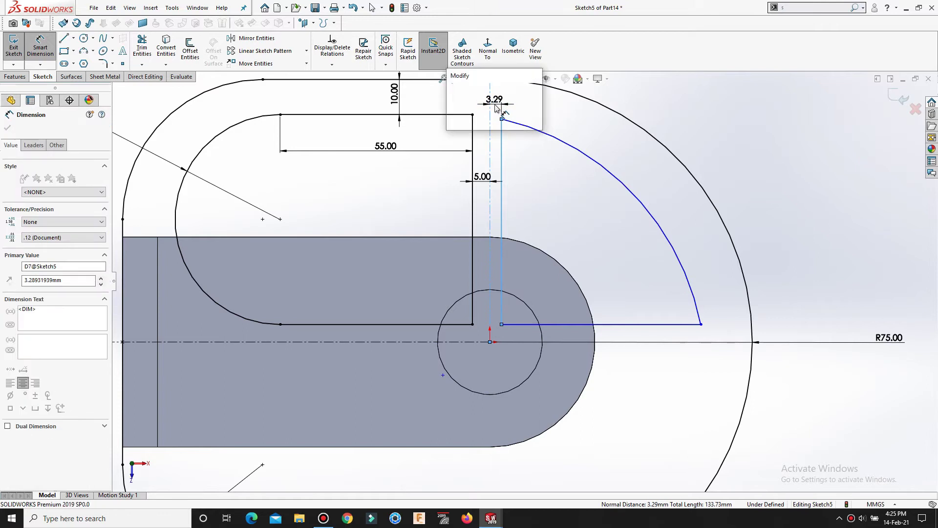
type("5")
key("Return")
left_click(792, 193)
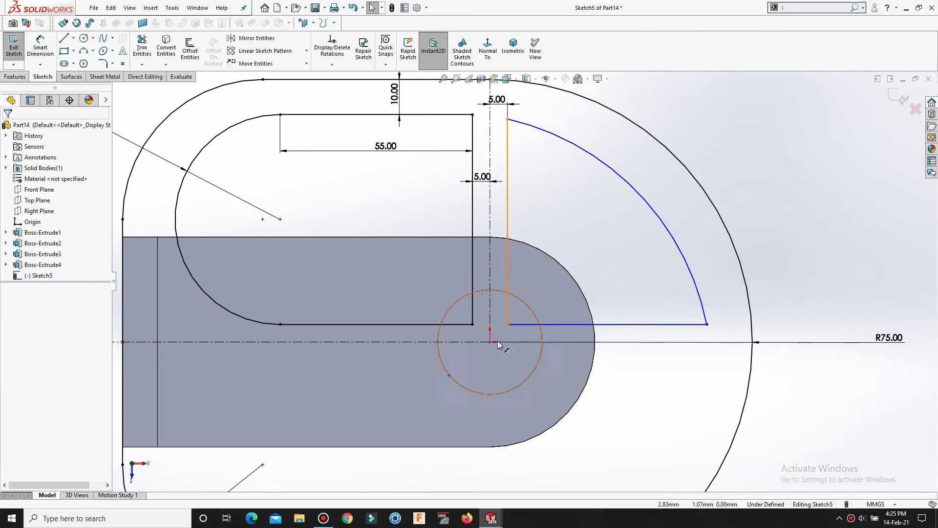
- Make the inner arc concentric with the post circle and align the slot and arc endpoints horizontally
left_click(648, 205)
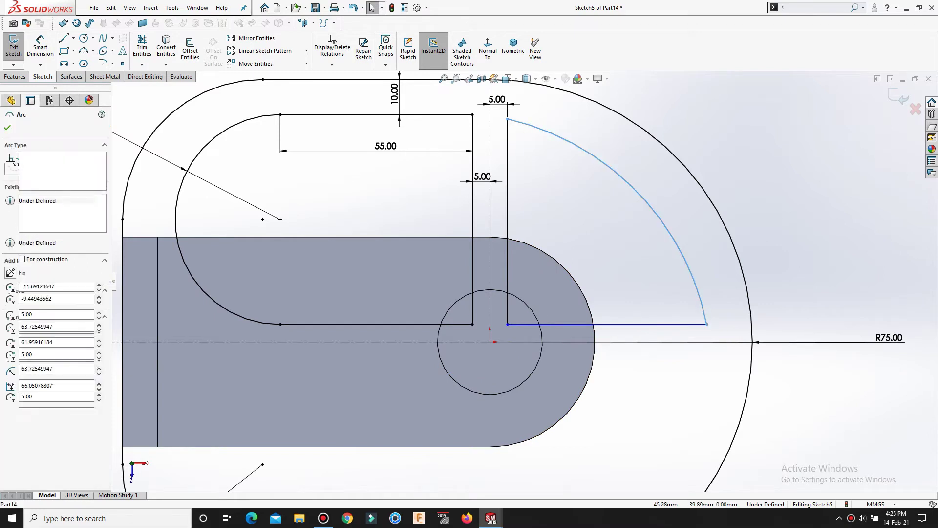
scroll(659, 215, "up", 2)
left_click(674, 201, "ctrl")
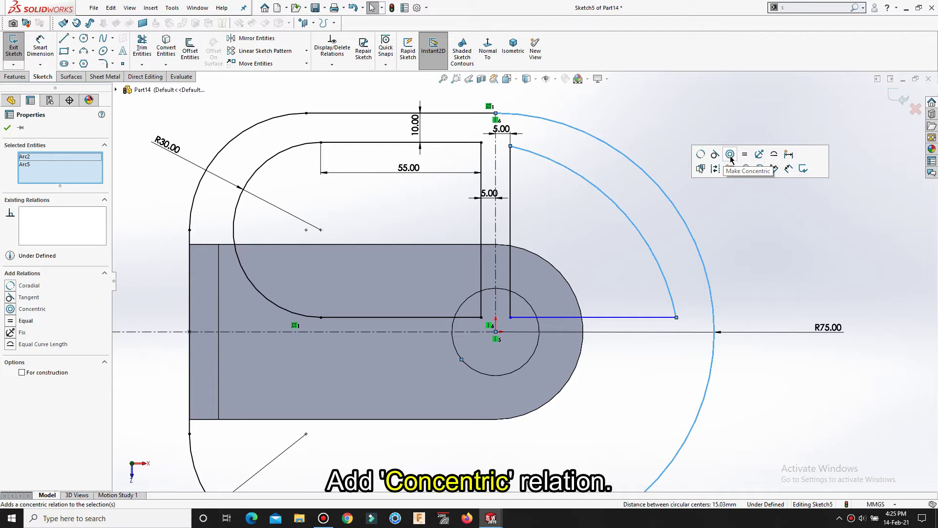
left_click(730, 154)
left_click(738, 255)
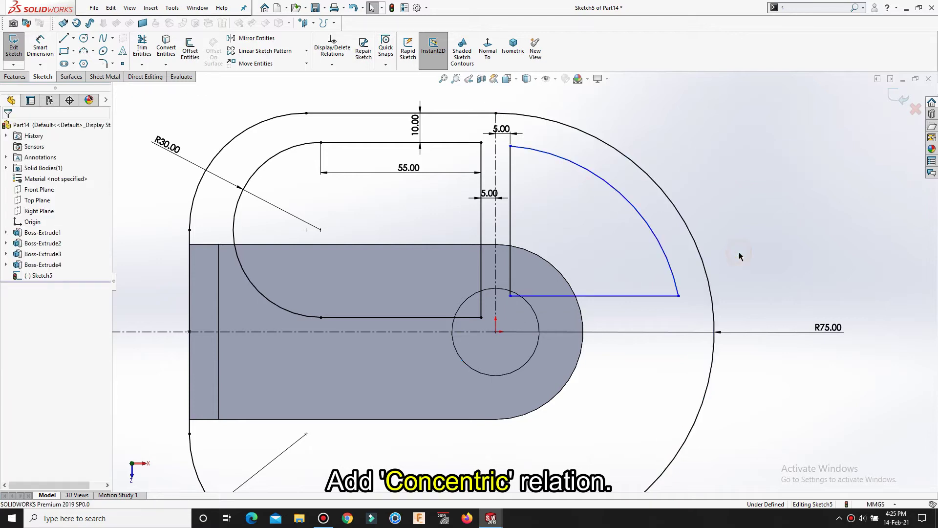
left_click(511, 296)
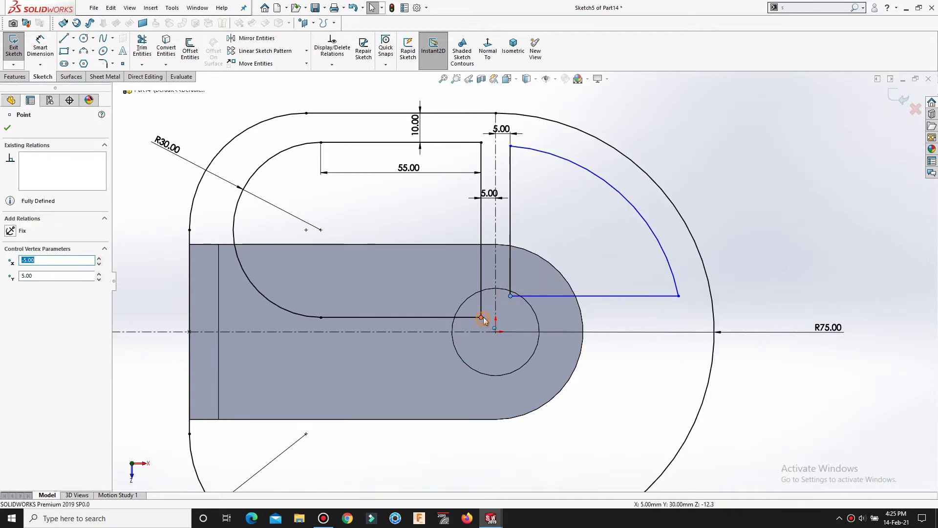
left_click(481, 317, "ctrl")
left_click(515, 278)
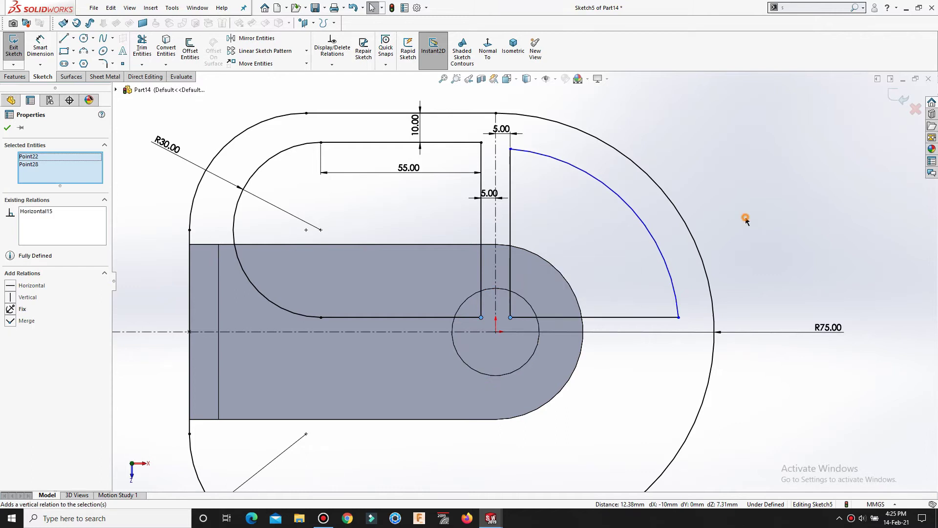
left_click(748, 218)
scroll(749, 218, "up", 1)
- Dimension the outer arm arc to a 65 mm radius
key("s")
left_click(699, 217)
left_click(630, 245)
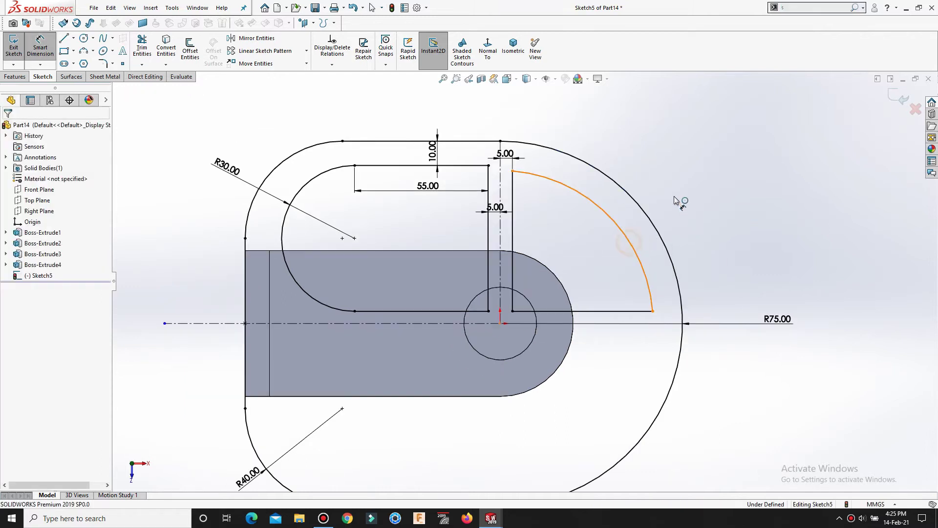
left_click(673, 195)
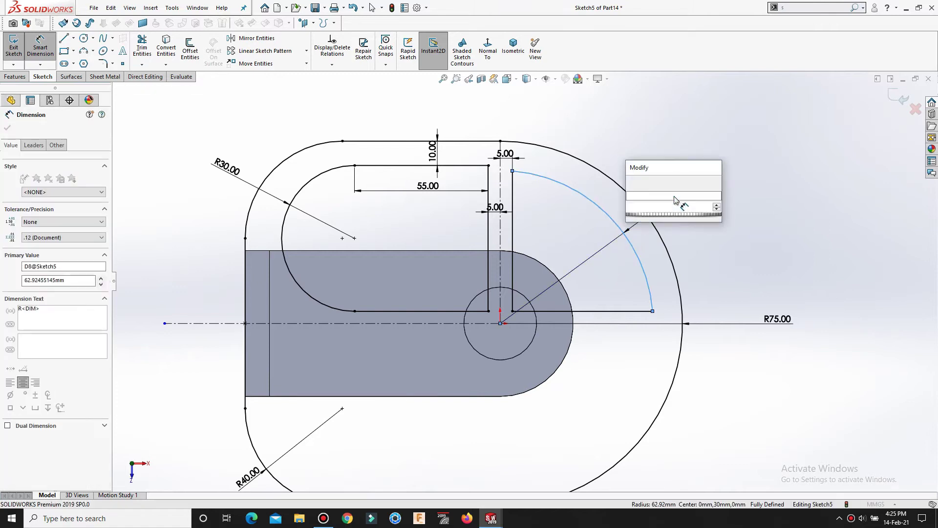
type("65")
key("Return")
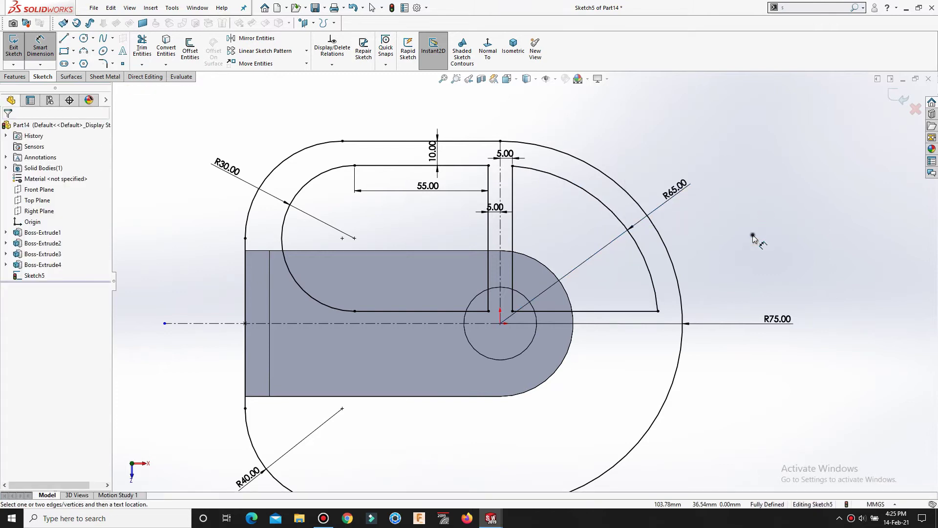
scroll(697, 226, "down", 1)
scroll(700, 246, "up", 1)
- Add 10 mm sketch fillets to the slot's top corner and the arm's top and lower-right corners
key("s")
left_click(731, 300)
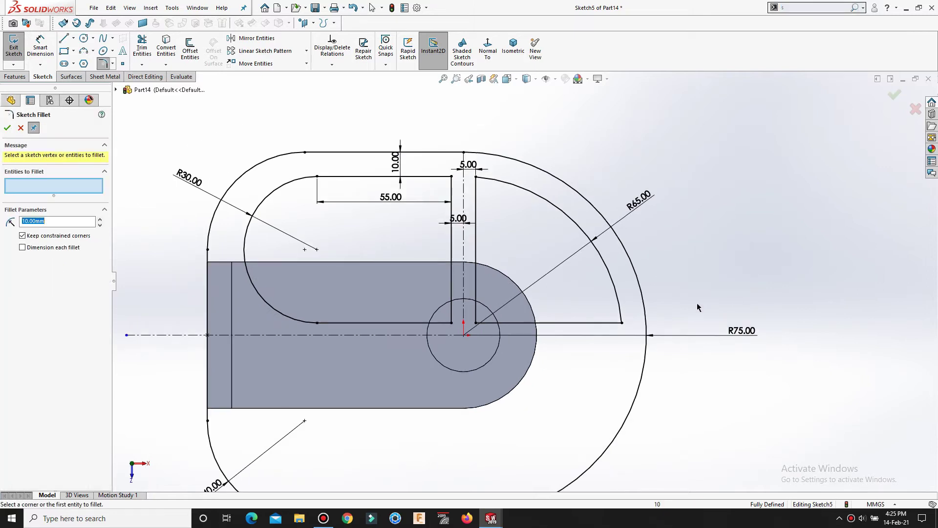
left_click(451, 176)
left_click(476, 177)
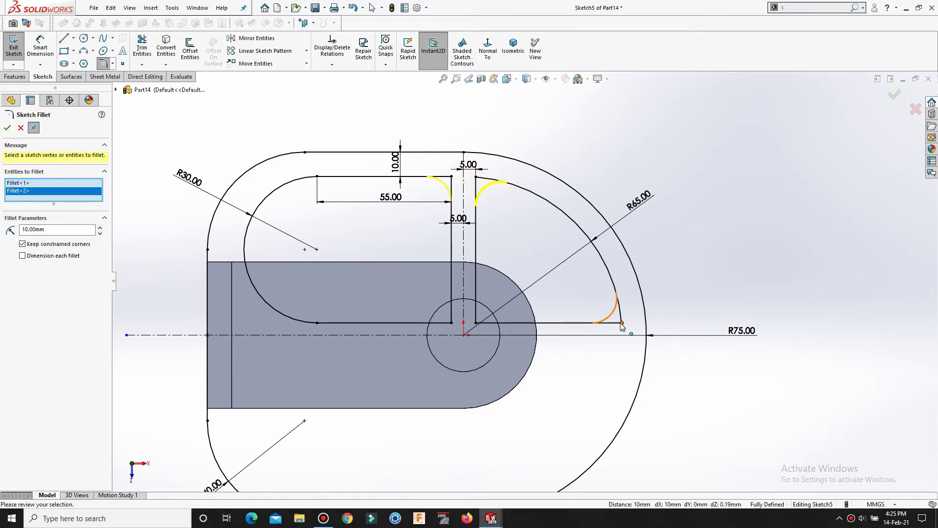
left_click(622, 323)
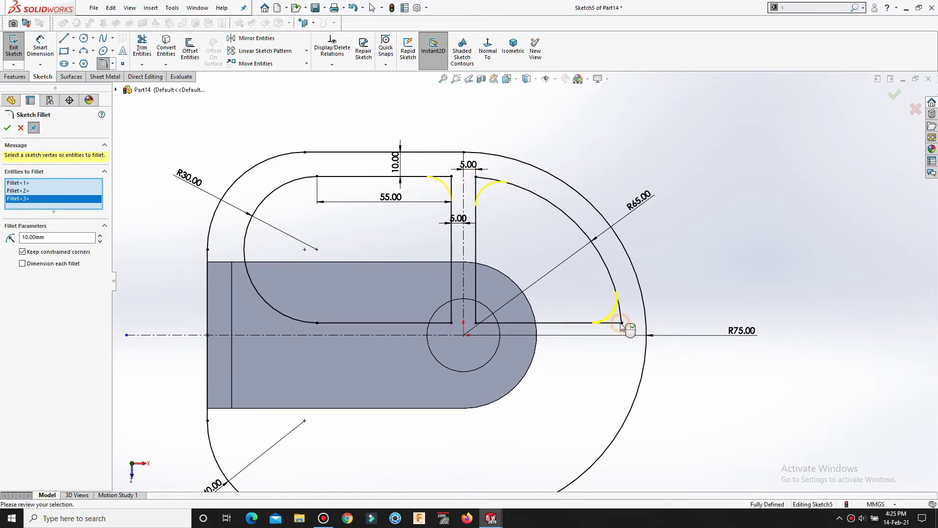
left_click(6, 129)
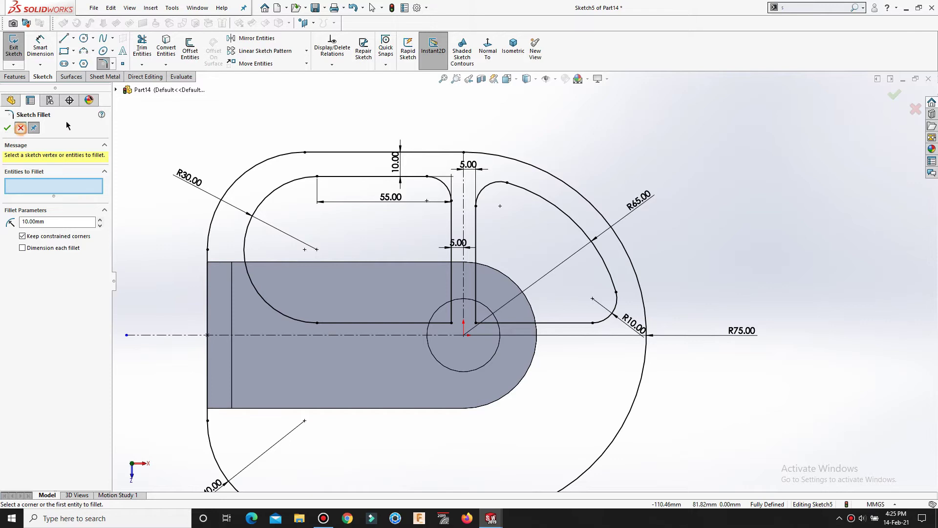
left_click(255, 38)
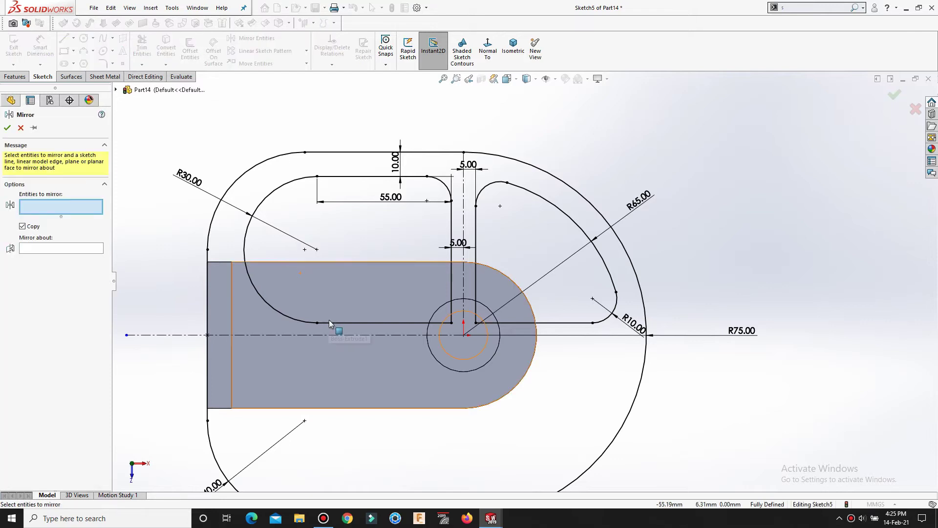
- Select the slot's lines, R30 arc and corner arc plus the arm's lines, arcs and R10 fillet for mirroring
left_click(323, 322)
left_click(310, 321)
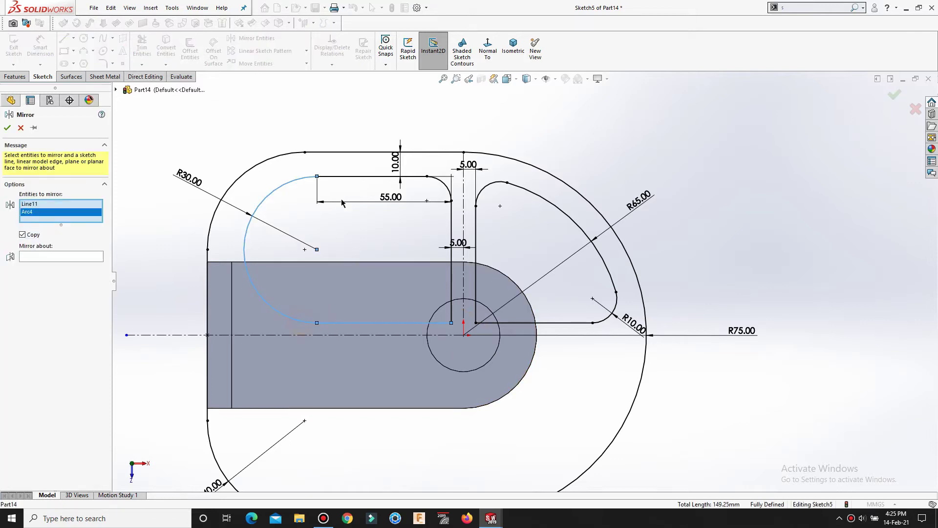
left_click(348, 178)
left_click(442, 181)
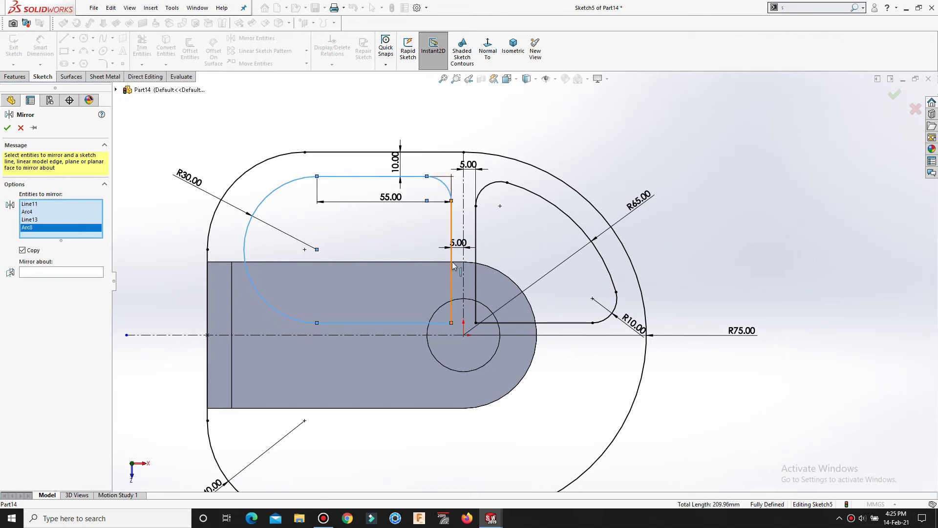
left_click(452, 265)
left_click(477, 247)
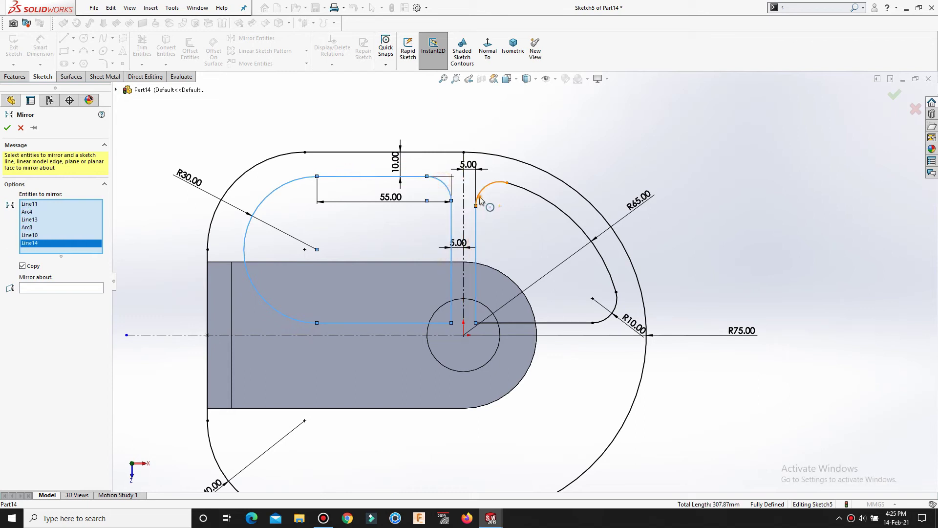
left_click(483, 189)
left_click(531, 197)
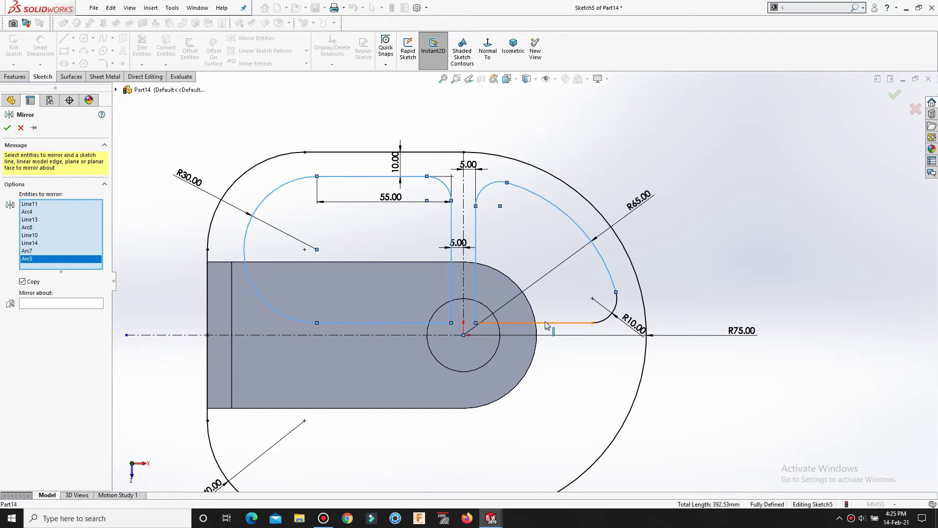
left_click(546, 322)
left_click(610, 322)
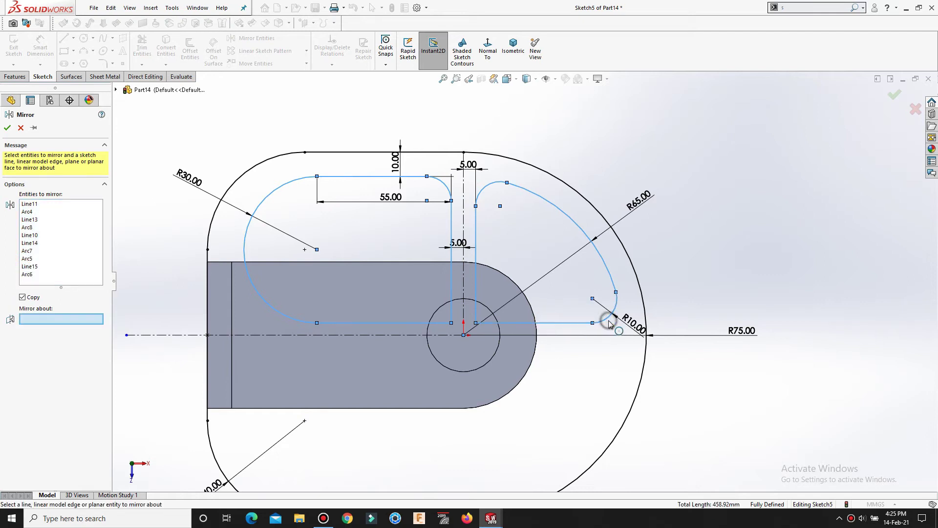
- Mirror the selected outlines about the horizontal centreline and check the central circle's size
left_click(389, 335)
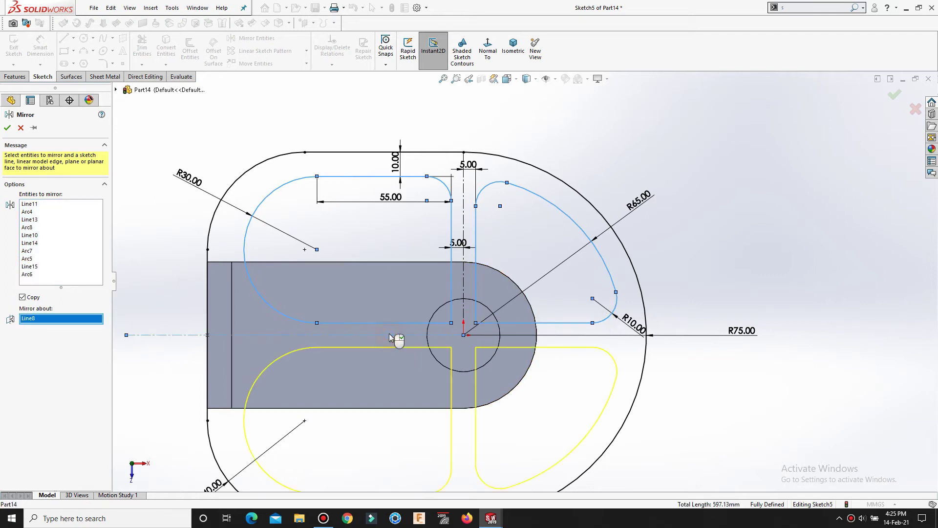
key("Return")
scroll(506, 367, "down", 1)
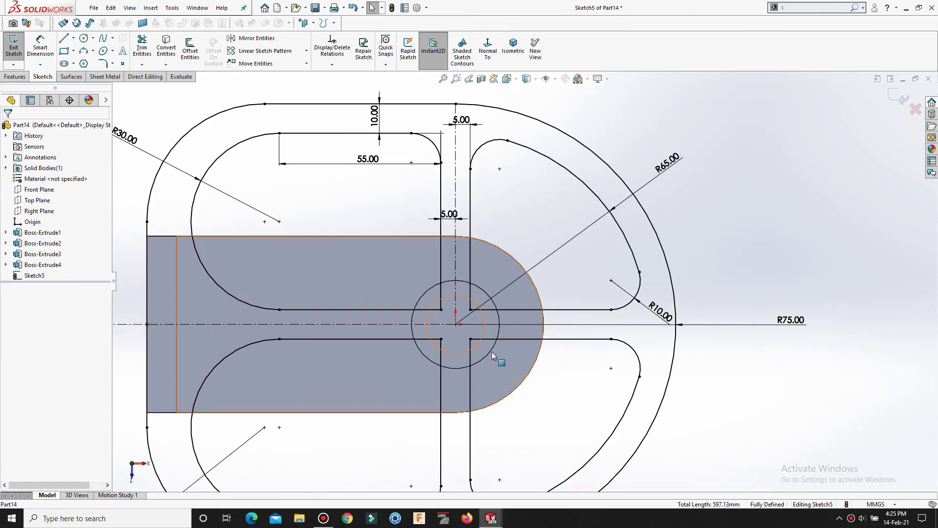
left_click(491, 353)
left_click(798, 218)
scroll(499, 227, "up", 1)
scroll(498, 227, "down", 1)
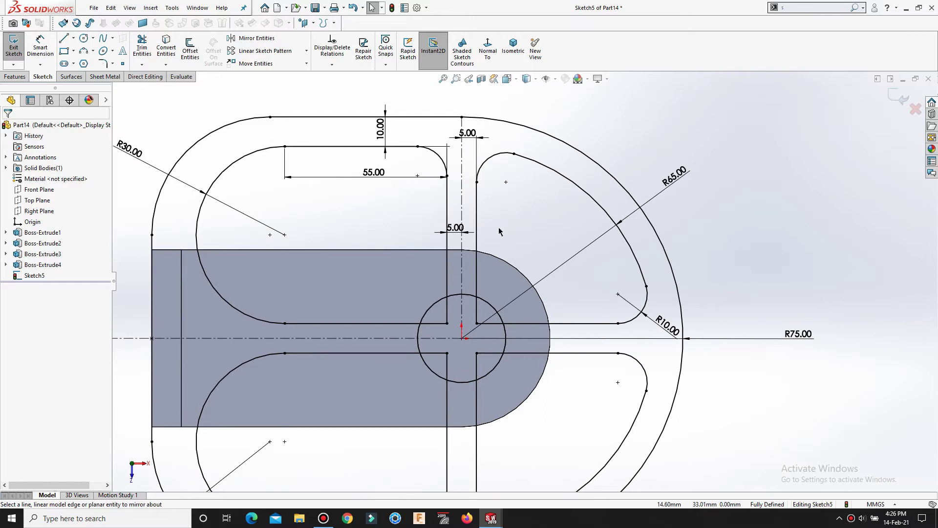
scroll(498, 227, "up", 1)
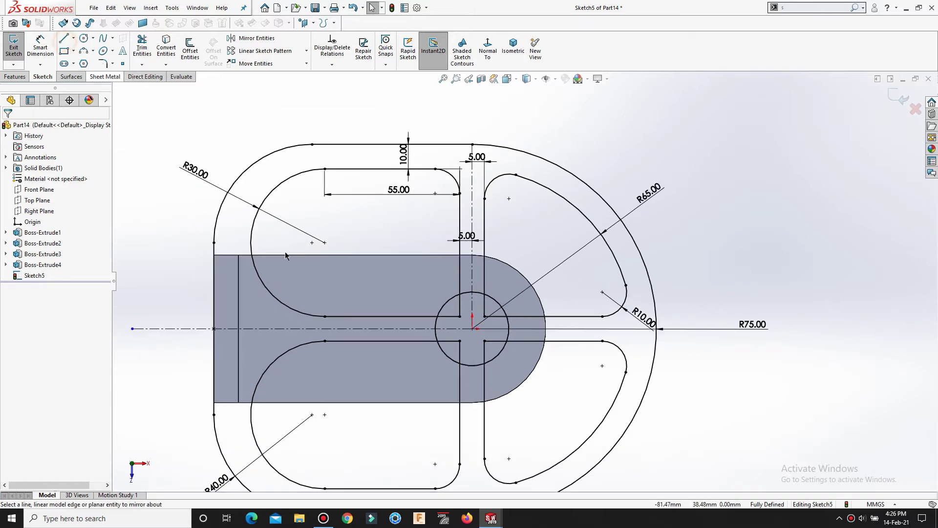
- Draw a short vertical line between the upper and lower slot edges
key("s")
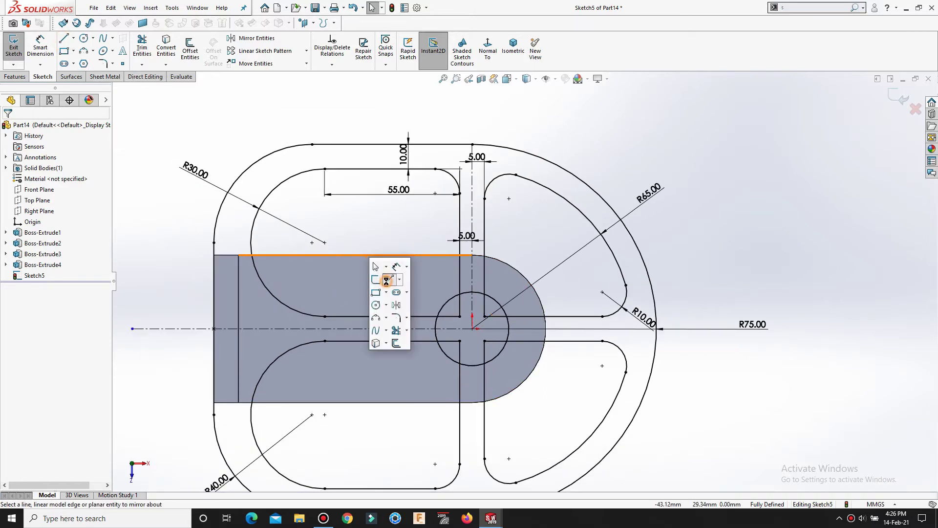
left_click(386, 280)
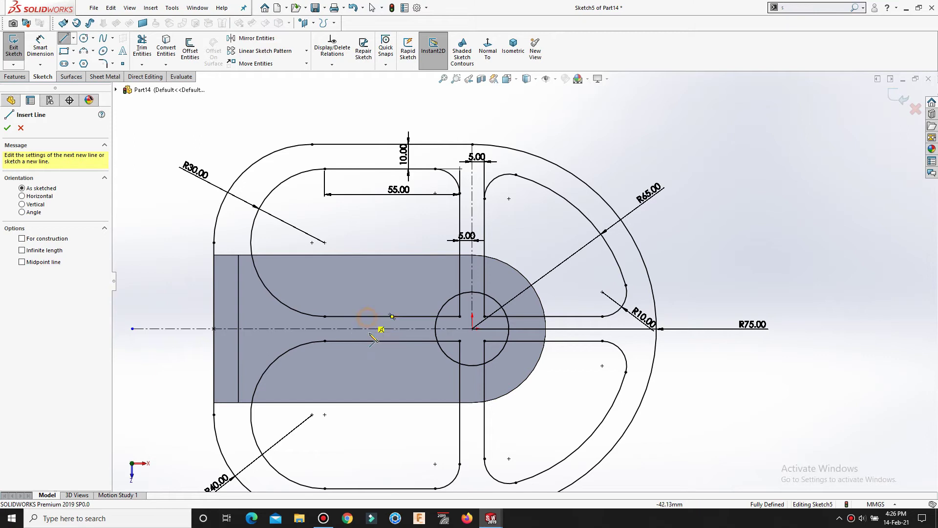
left_click(367, 316)
left_click(367, 341)
right_click(368, 342)
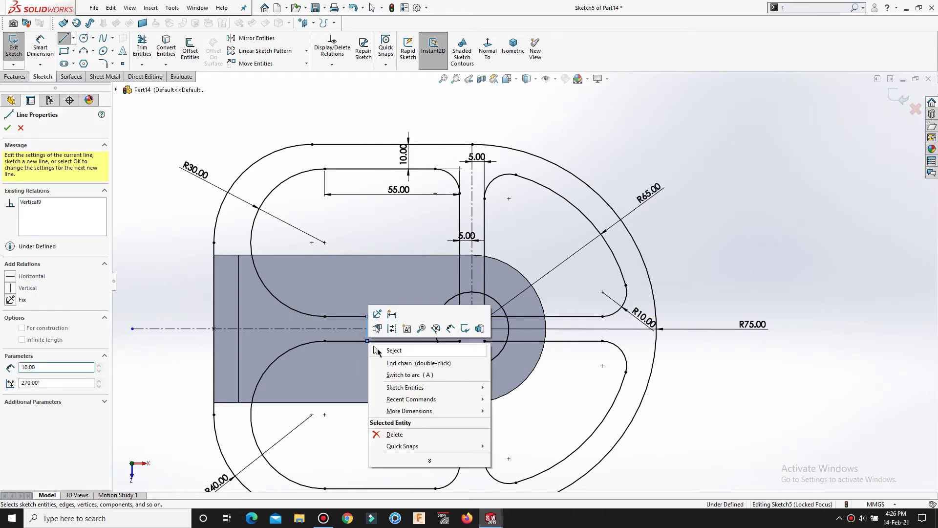
left_click(377, 350)
key("Escape")
- Dimension the new line 40 mm from the post's circle centre
key("s")
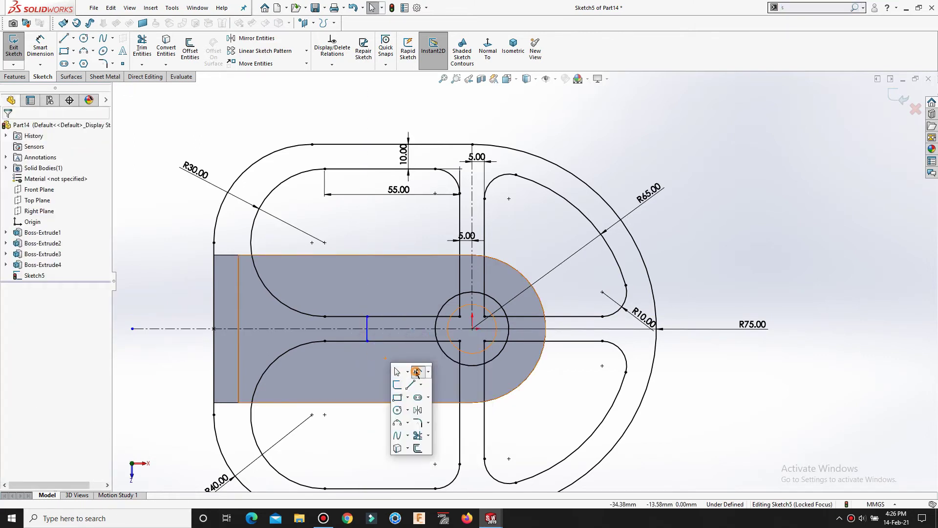
left_click(416, 372)
left_click(367, 329)
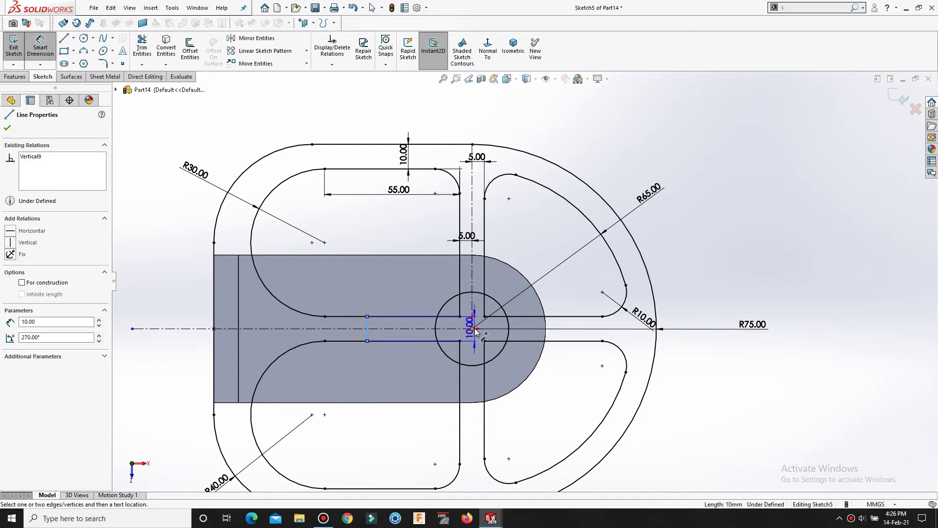
left_click(472, 328)
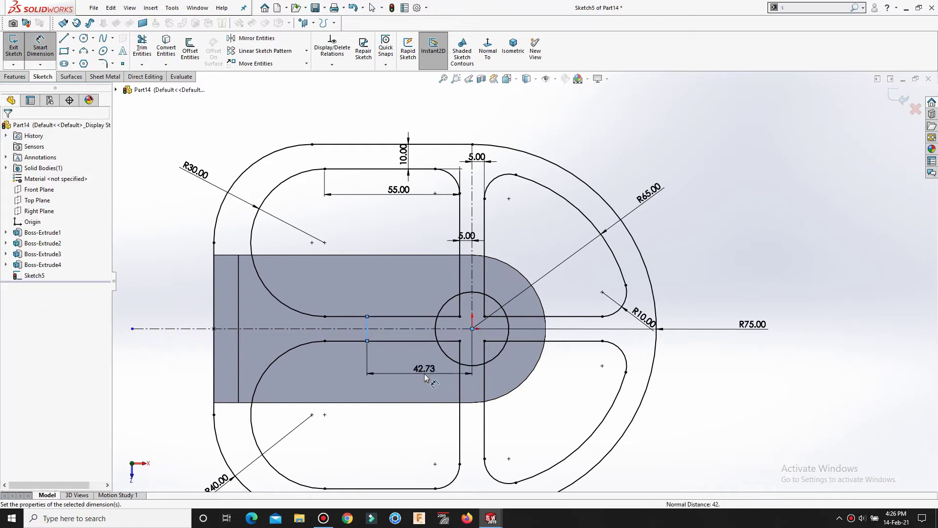
left_click(424, 374)
type("40")
key("Return")
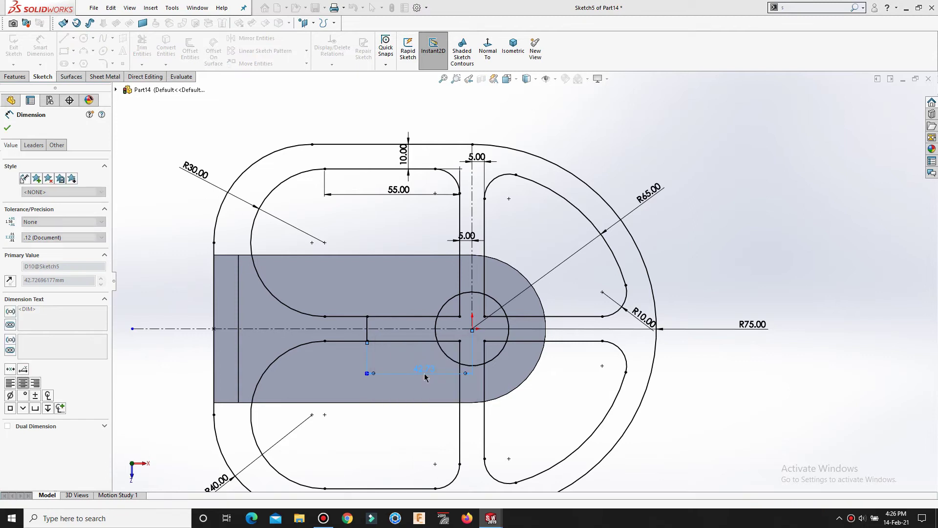
key("s")
left_click(575, 394)
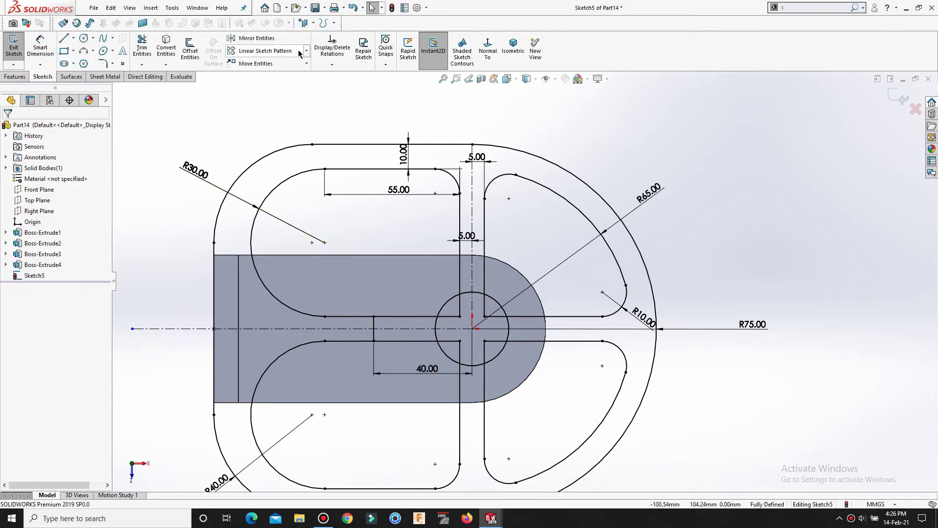
- Circular-pattern the line into 4 equal instances over 360° around the centre point
left_click(271, 76)
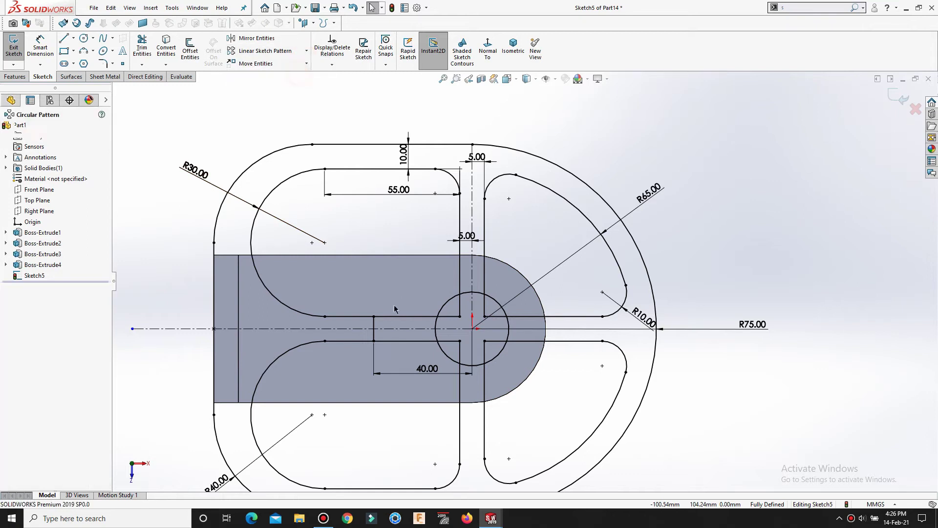
left_click(375, 336)
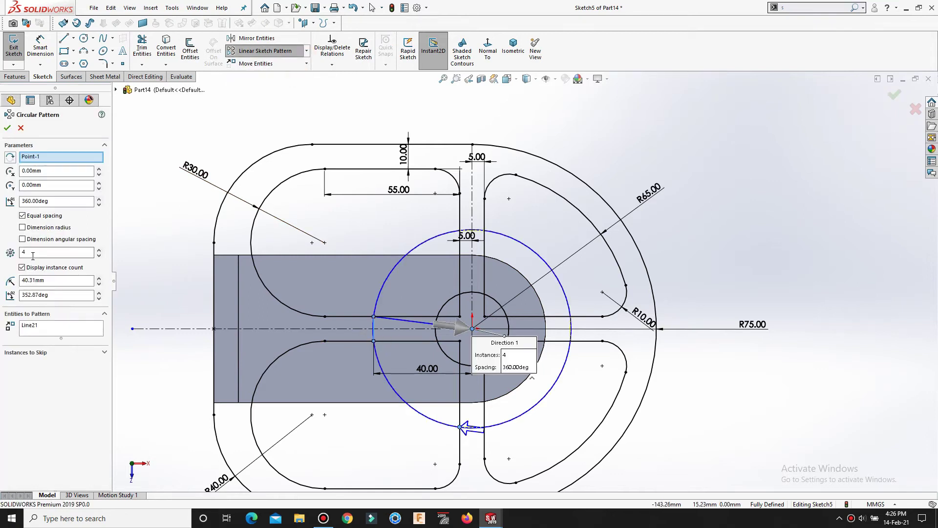
key("Return")
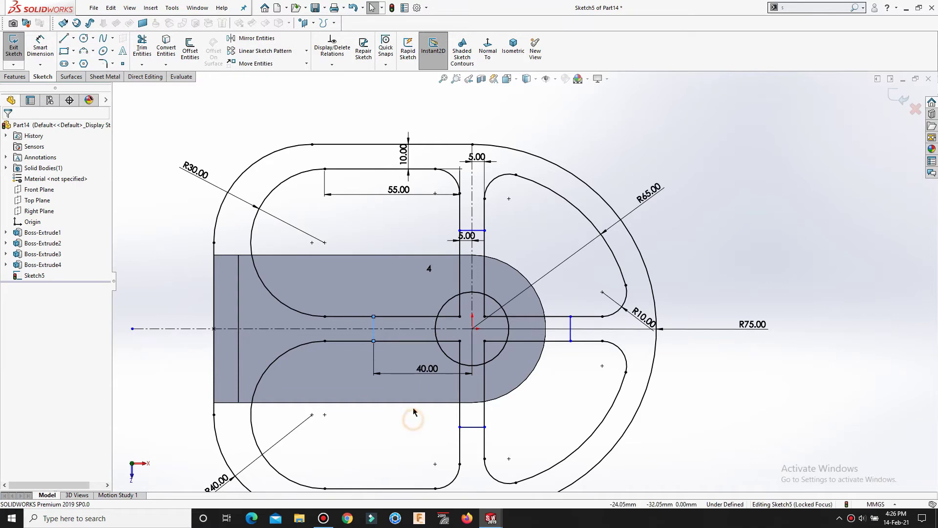
scroll(414, 418, "up", 2)
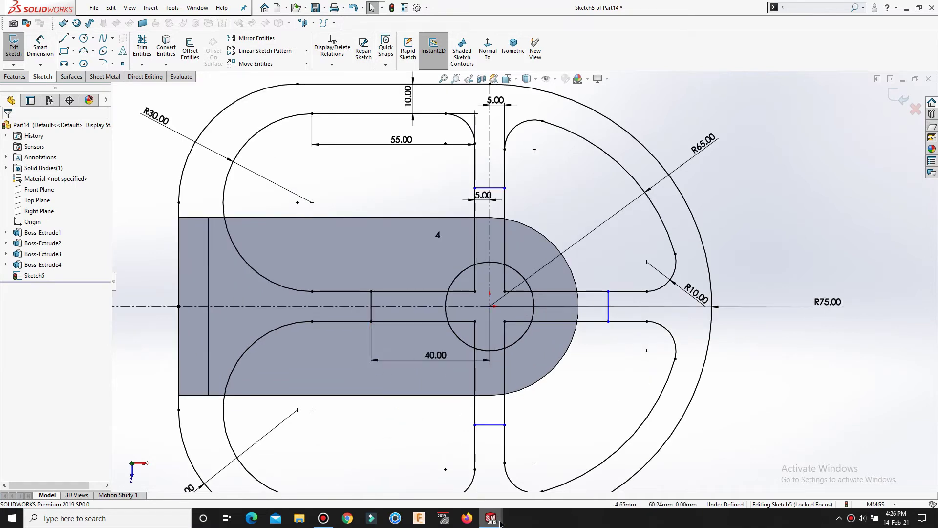
left_click(403, 486)
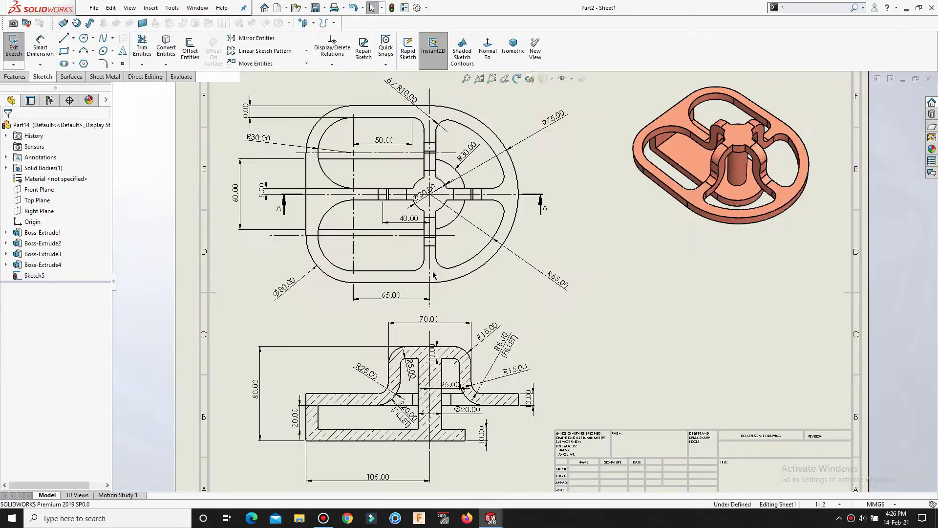
scroll(393, 220, "up", 3)
scroll(494, 230, "up", 2)
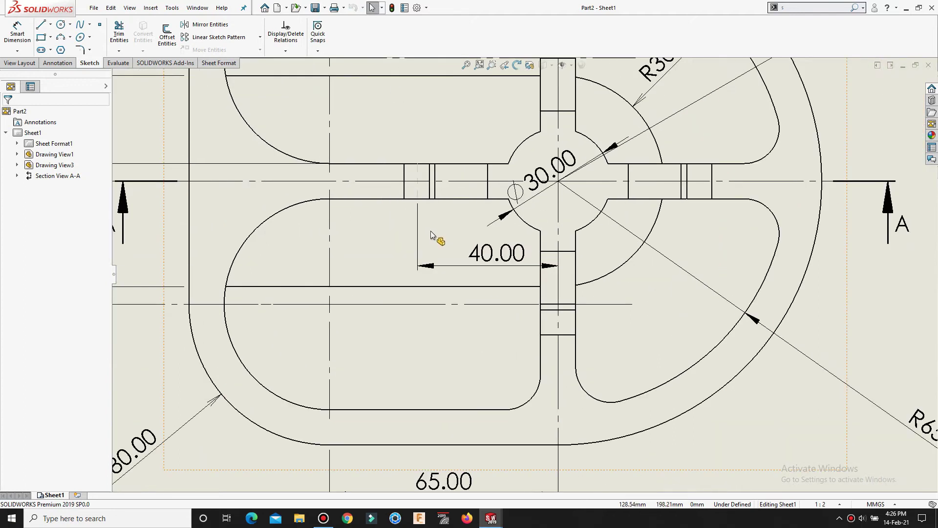
scroll(493, 288, "up", 2)
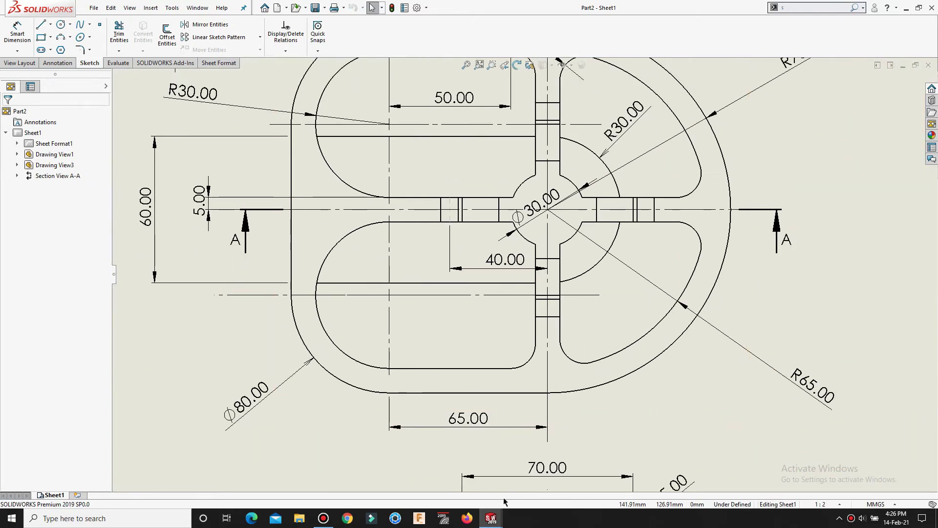
mouse_move(491, 518)
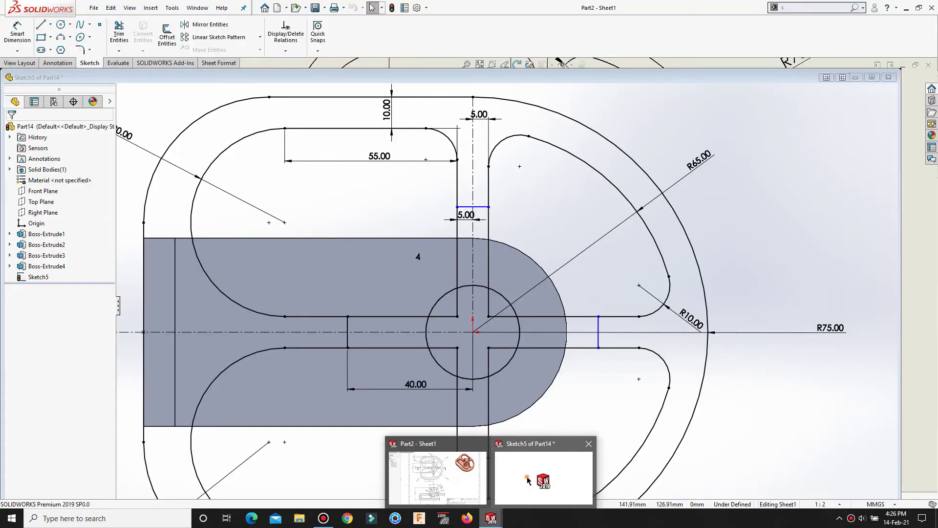
left_click(528, 481)
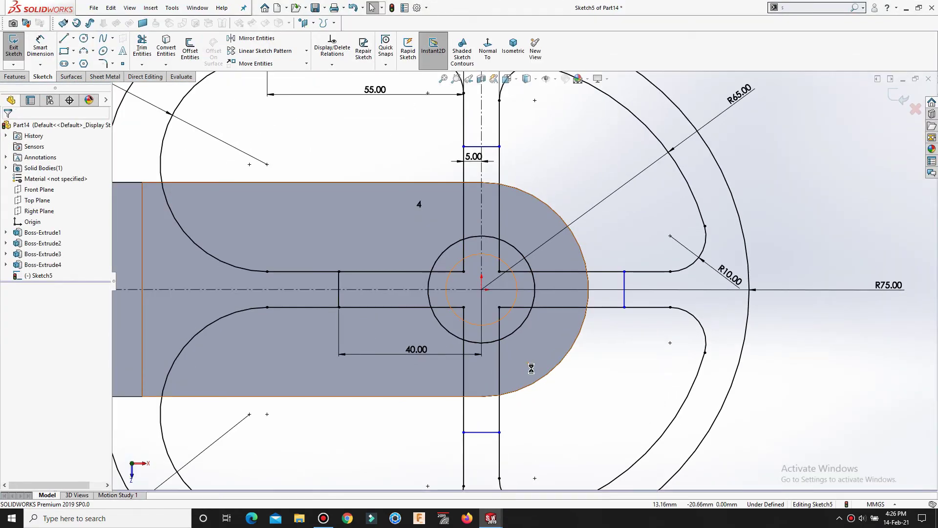
- Power-trim the stray line and arc pieces inside the central circle of Sketch5
scroll(532, 368, "down", 2)
mouse_move(369, 243)
left_mouse_down()
mouse_move(383, 260)
mouse_move(454, 219)
left_mouse_up()
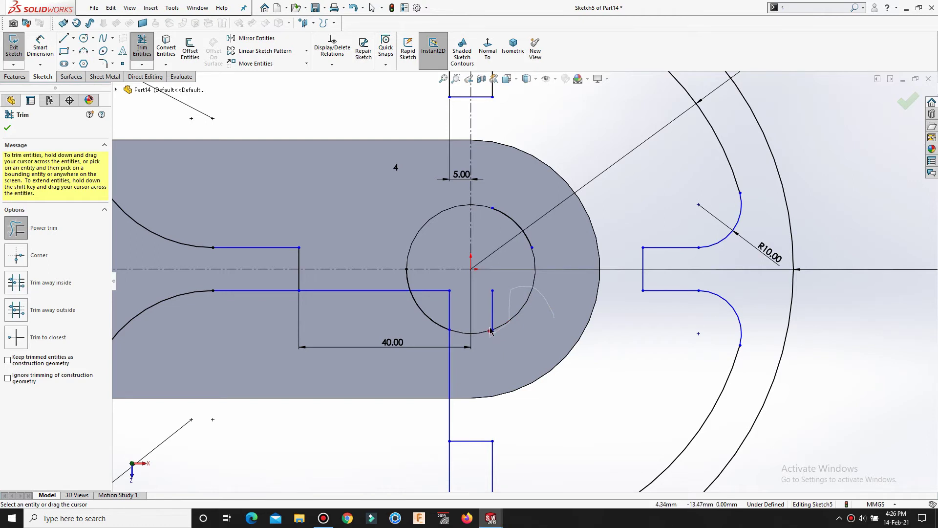
scroll(508, 347, "up", 2)
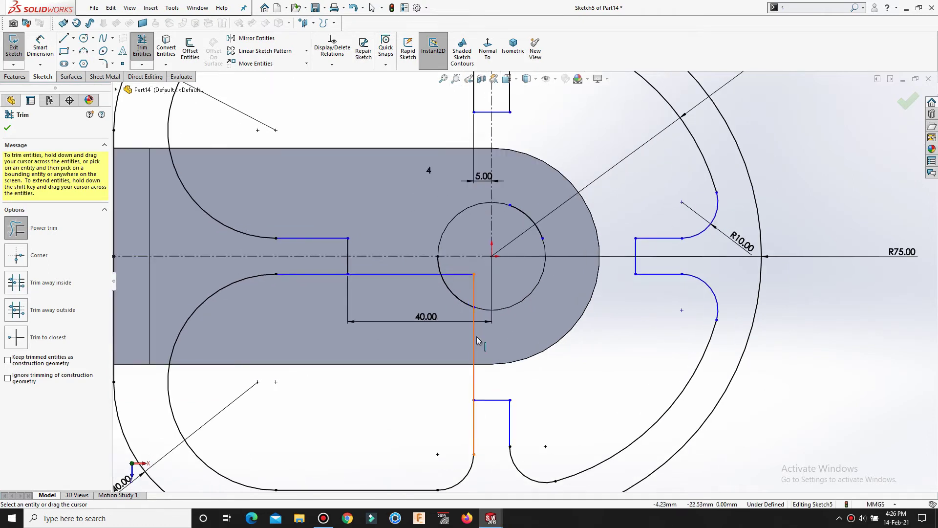
left_click_drag(473, 381, 470, 317)
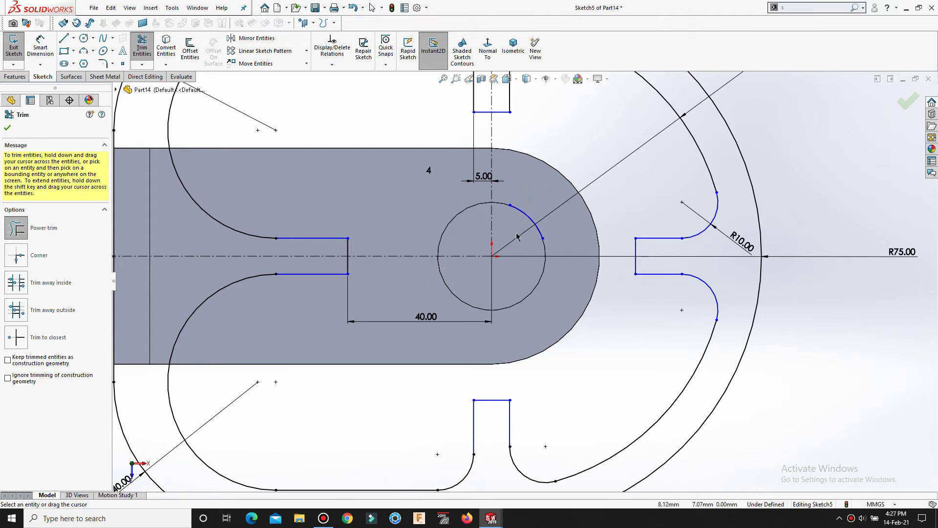
left_click(7, 129)
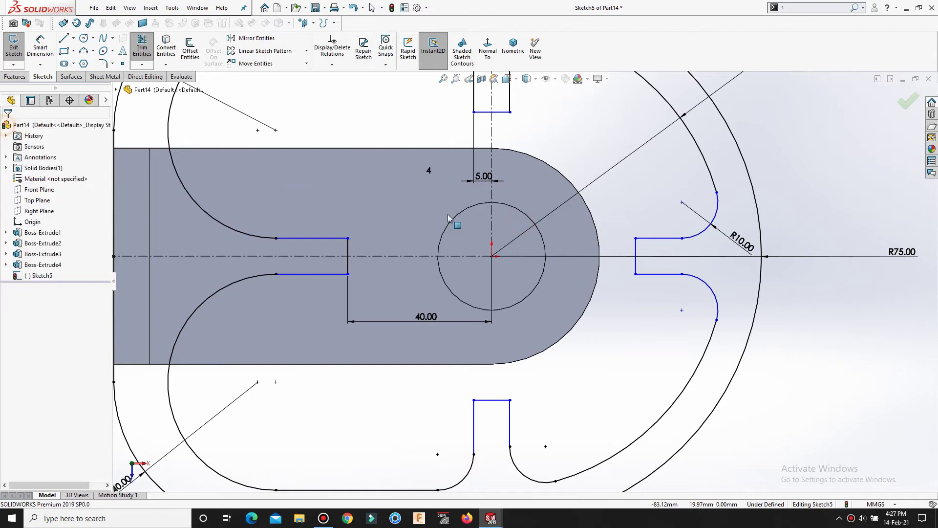
scroll(590, 218, "up", 2)
- Extrude Sketch5 10 mm Blind with Merge result into Boss-Extrude5
scroll(590, 218, "up", 1)
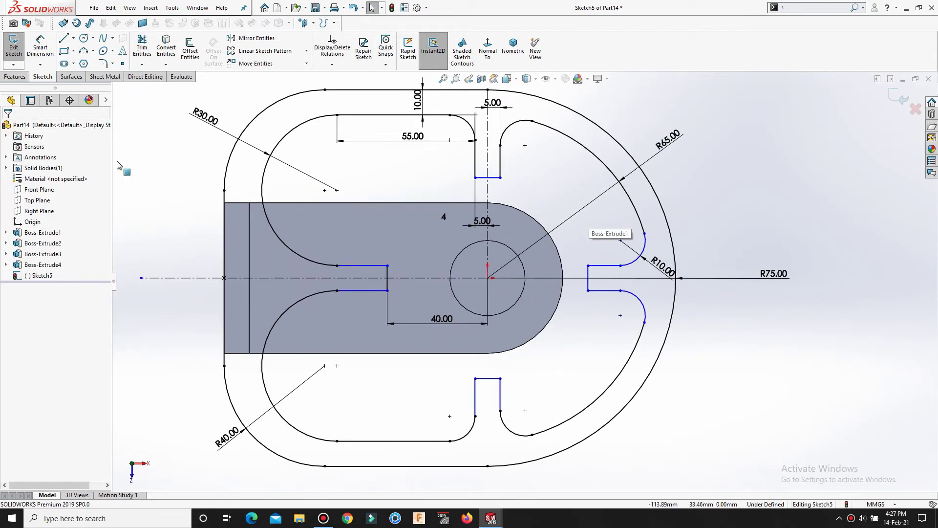
left_click(18, 77)
left_click(31, 52)
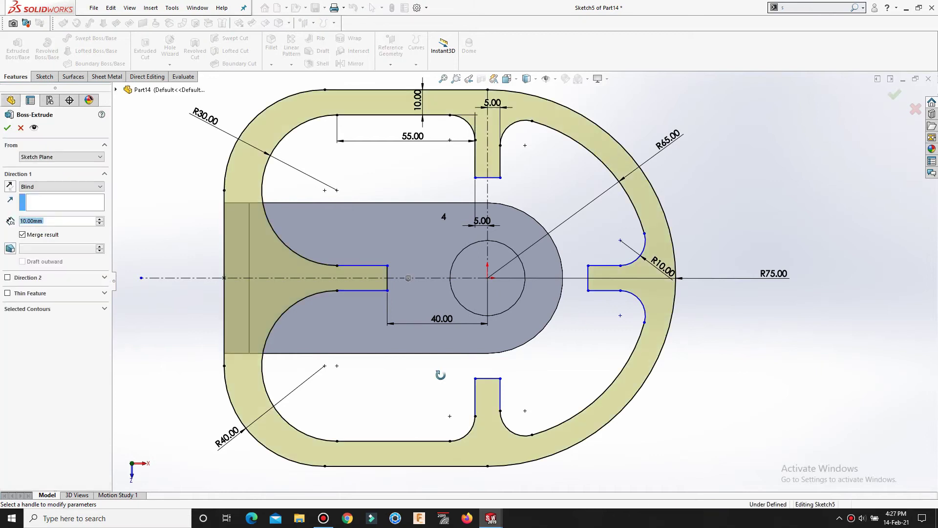
mouse_move(429, 231)
middle_mouse_down()
mouse_move(366, 230)
mouse_move(372, 273)
middle_mouse_up()
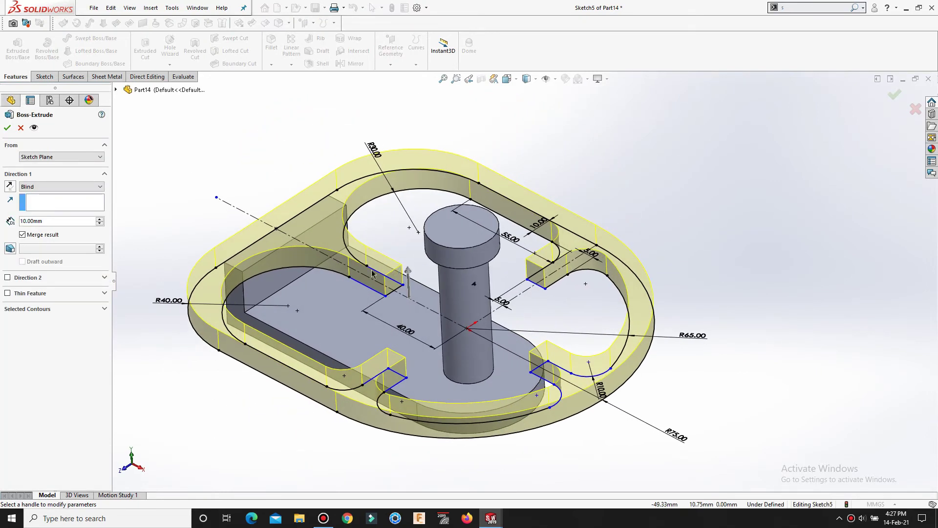
left_click(5, 129)
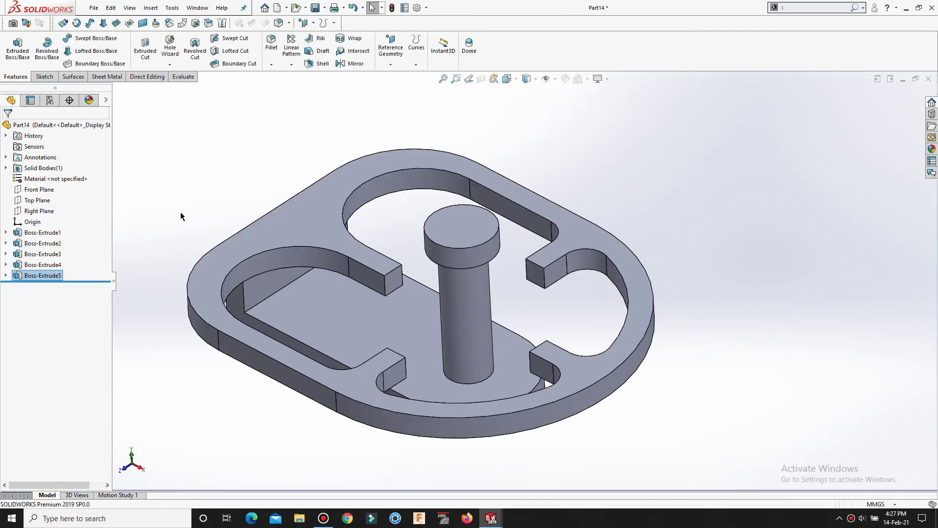
- Select the Right Plane and orbit the part to a new angle
left_click(182, 211)
left_click(39, 211)
mouse_move(513, 356)
middle_mouse_down()
mouse_move(398, 379)
mouse_move(396, 457)
mouse_move(430, 413)
middle_mouse_up()
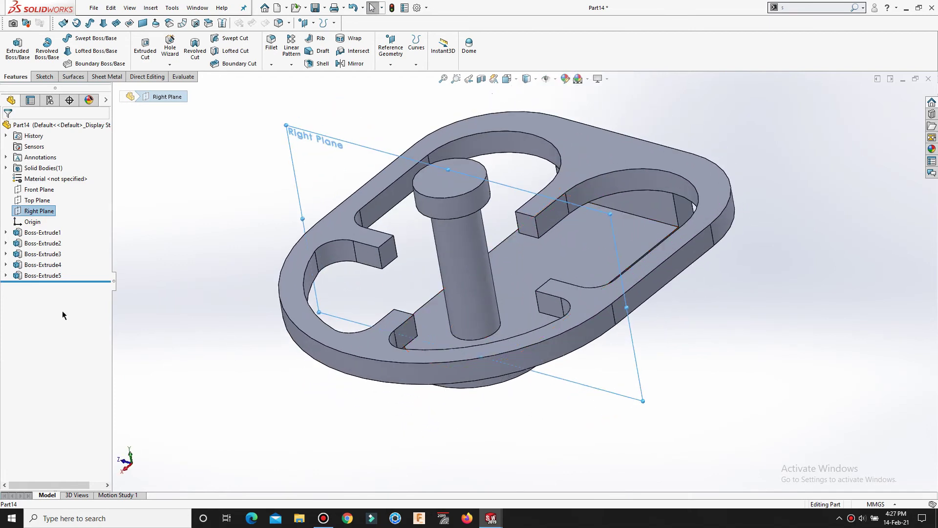
- Start a sketch on the Right Plane; the stub's end-face conversion fails and is cancelled
right_click(44, 214)
left_click(63, 198)
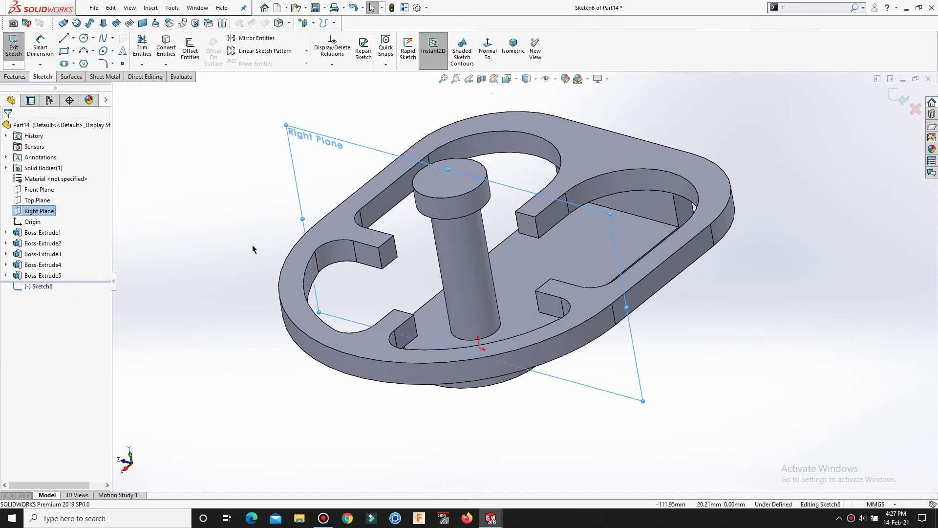
scroll(381, 249, "down", 2)
left_click(398, 267)
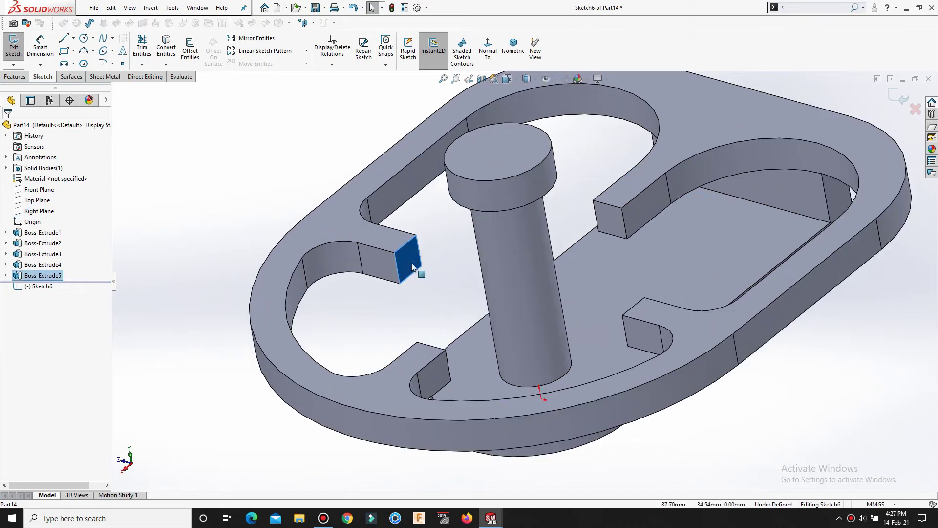
left_click(167, 49)
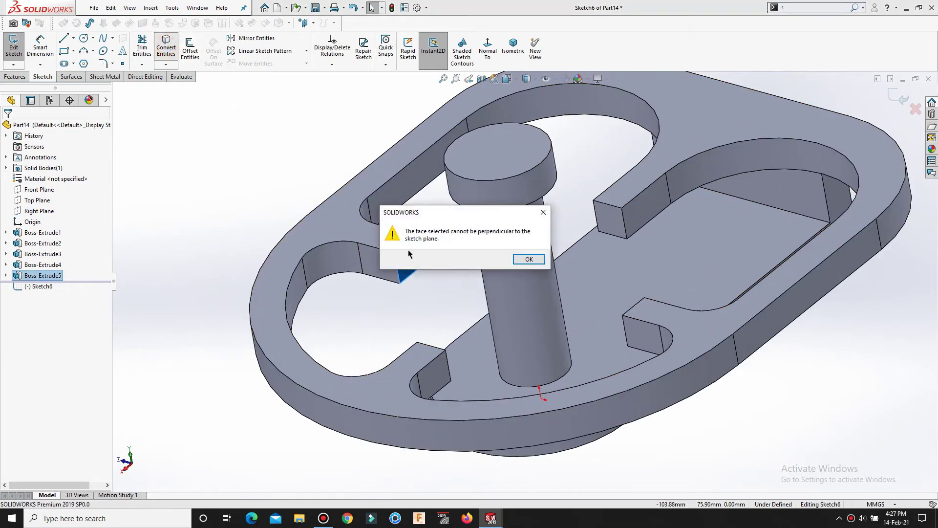
left_click(529, 260)
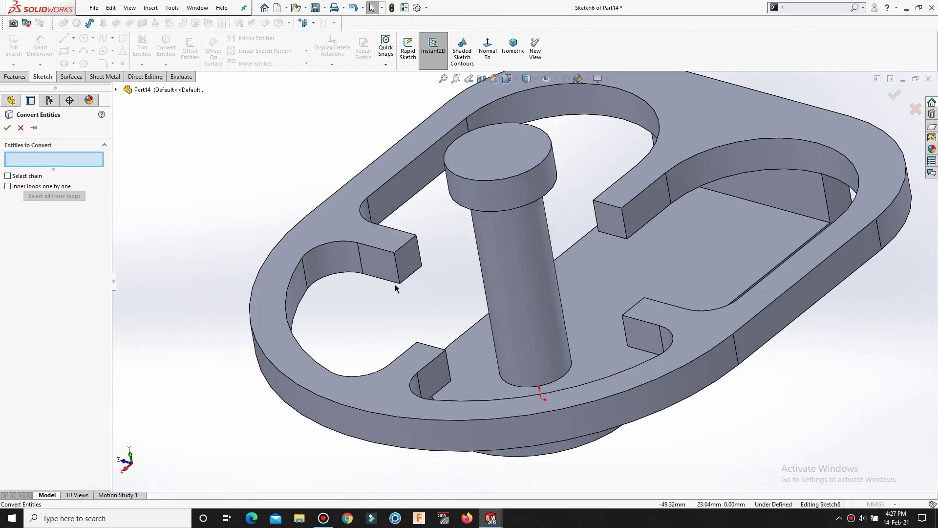
left_click(21, 128)
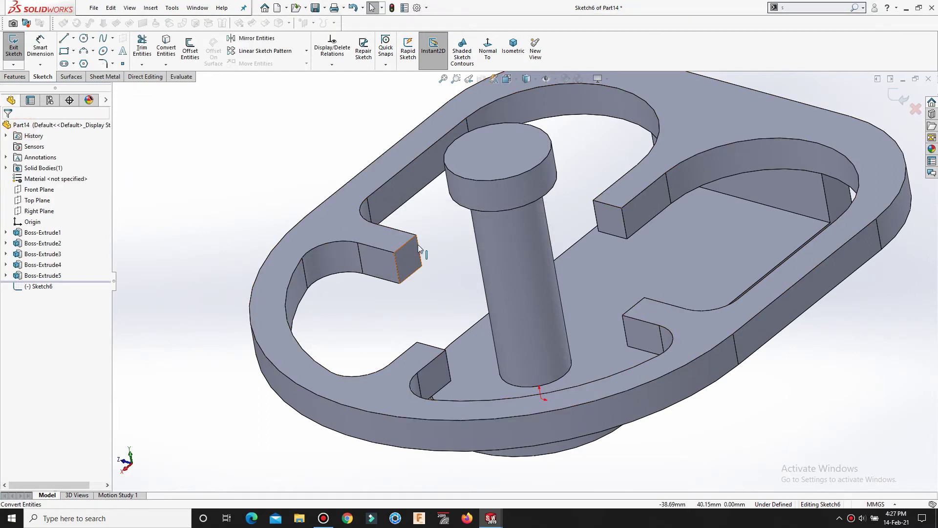
- Convert the stub's 10 mm edge and section the model along the Right Plane
left_click(163, 49)
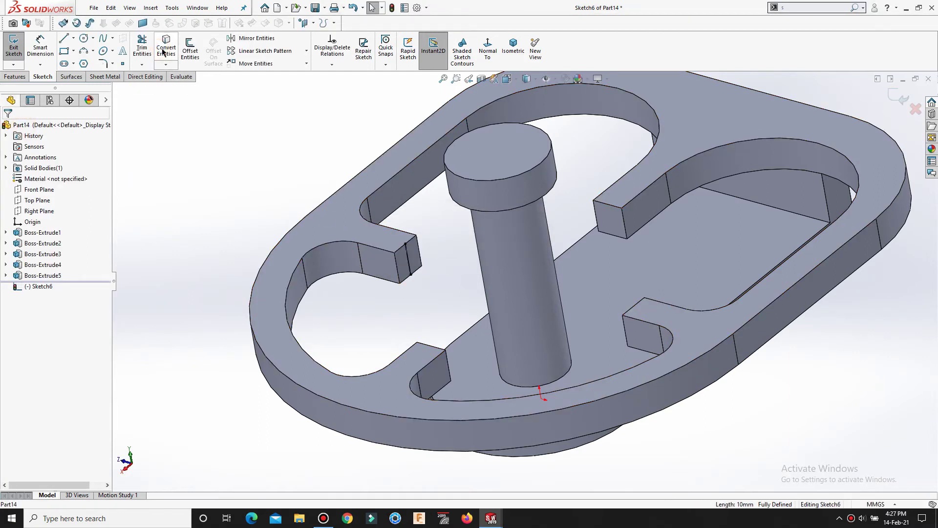
scroll(417, 267, "down", 2)
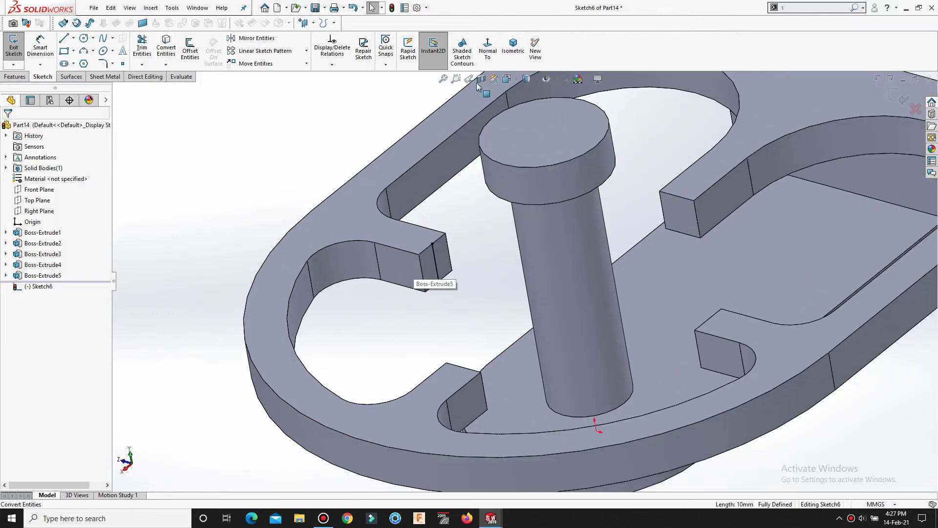
left_click(482, 78)
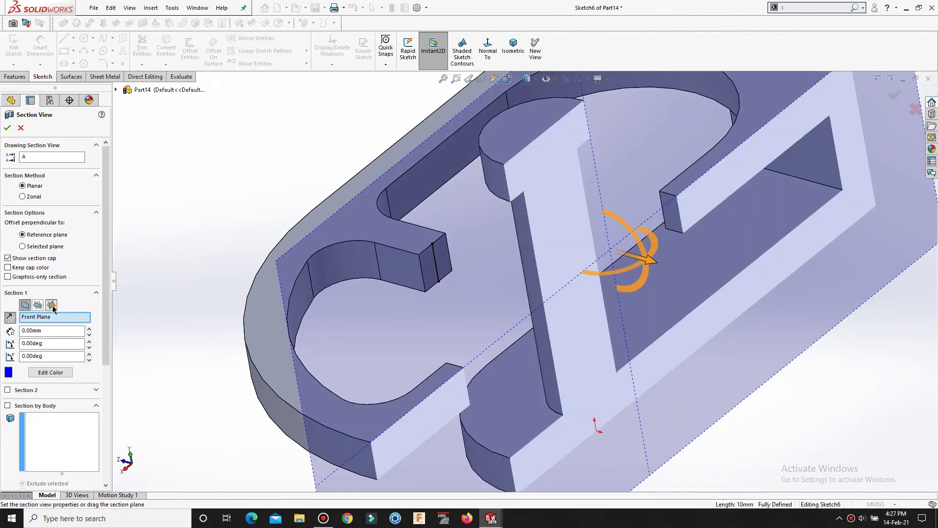
left_click(52, 305)
left_click(8, 129)
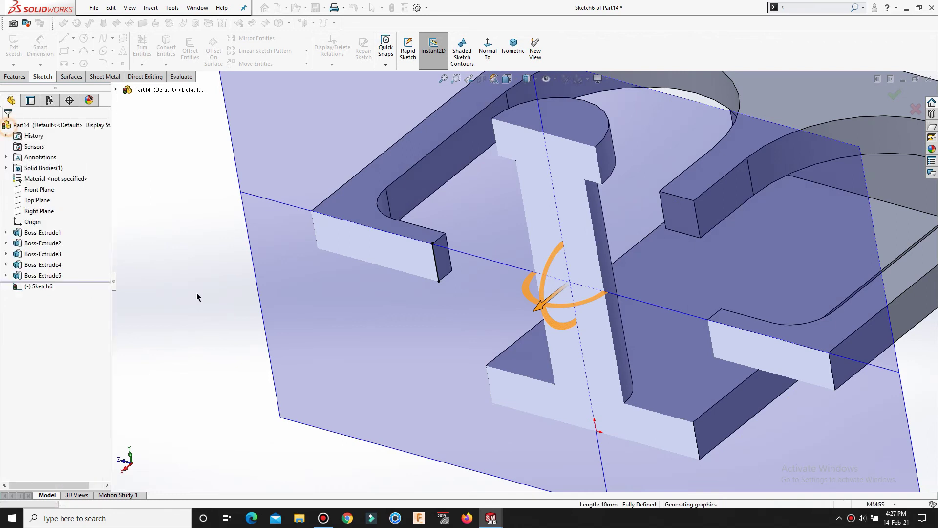
- View the sketch plane head-on and draw a 3-point arc curving up from the bar
left_click(489, 55)
scroll(291, 233, "up", 1)
scroll(291, 233, "up", 2)
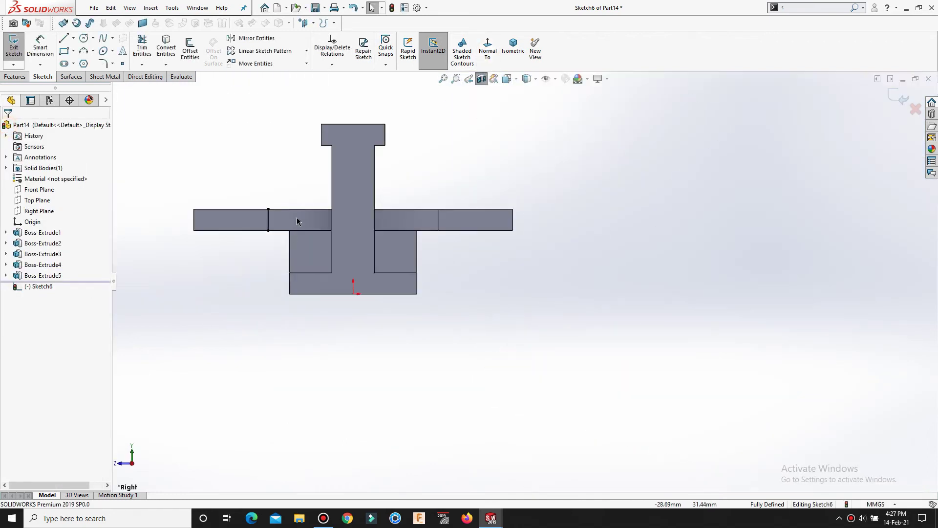
scroll(304, 192, "down", 2)
scroll(299, 205, "down", 1)
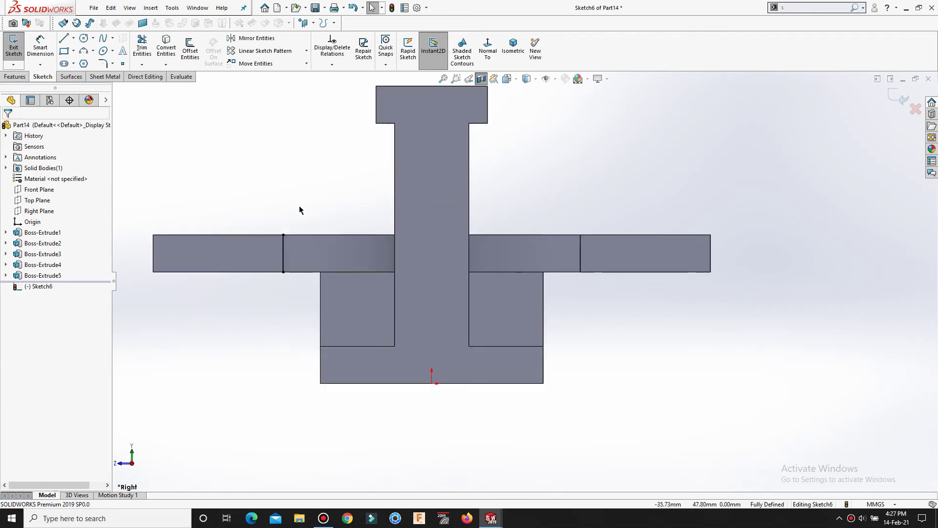
left_click(83, 53)
scroll(289, 195, "down", 2)
left_click(307, 266)
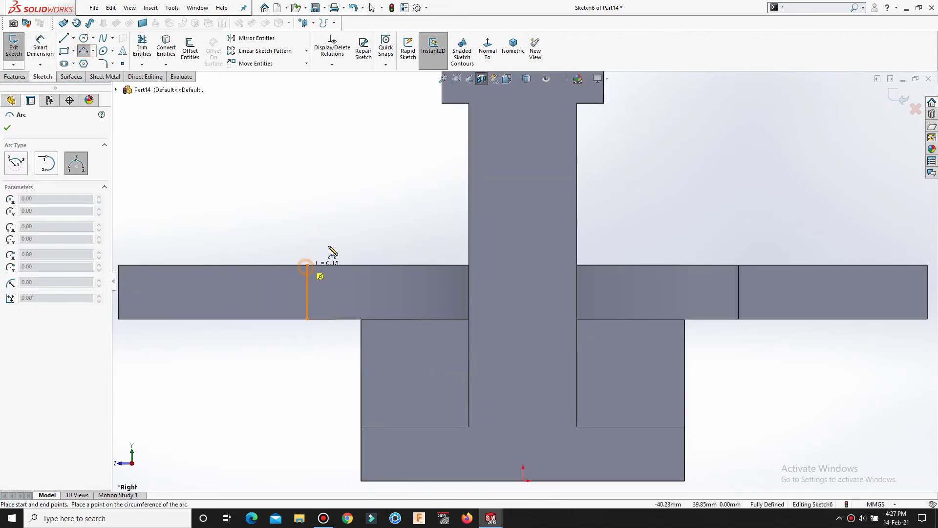
key("z")
left_click(380, 205)
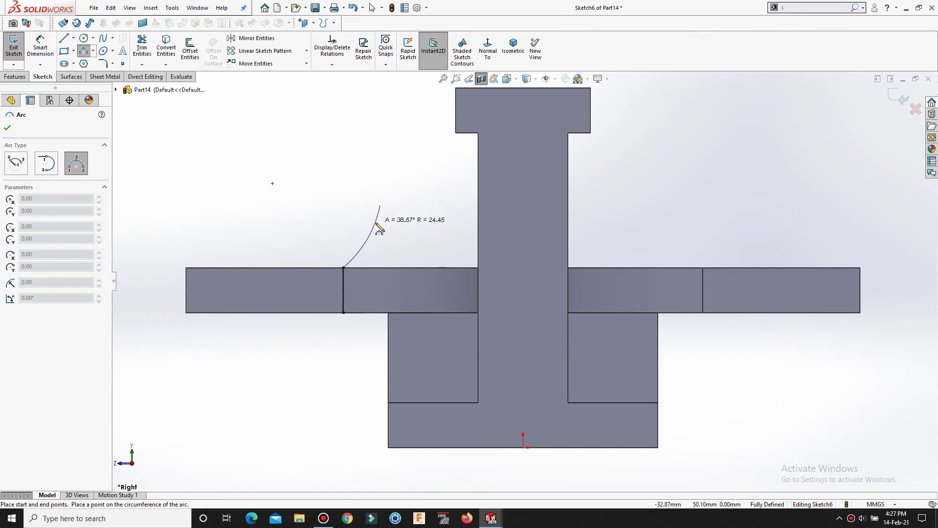
left_click(375, 231)
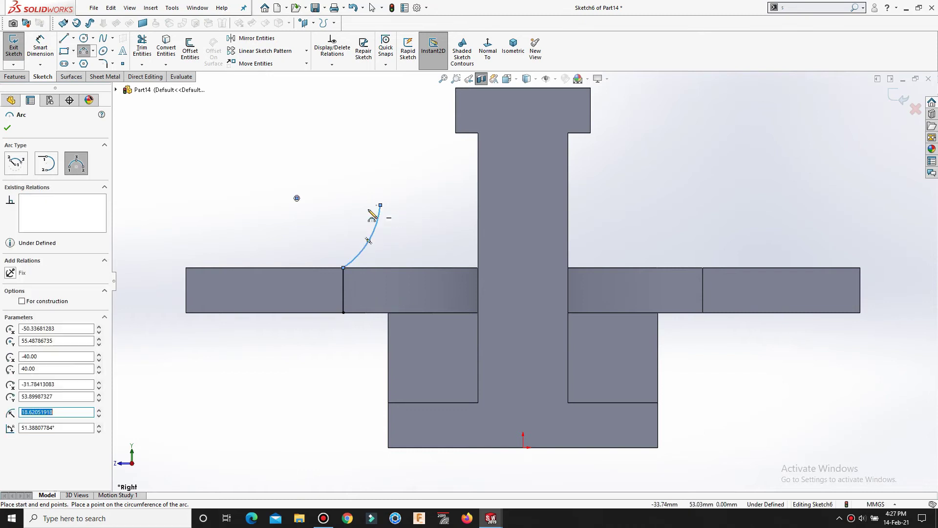
- Chain a vertical line, a tangent rounded top arc and a line to the post's cap
key("l")
left_click(381, 205)
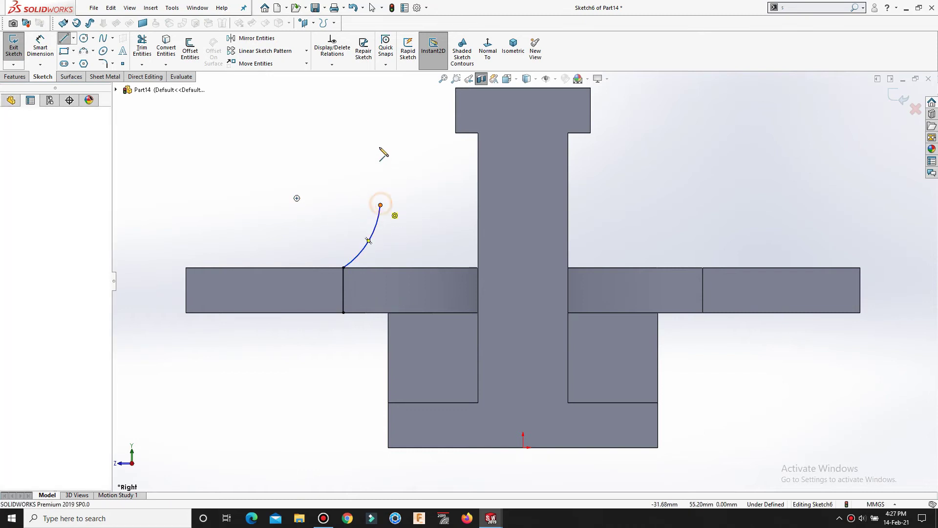
scroll(402, 130, "up", 1)
scroll(410, 147, "down", 2)
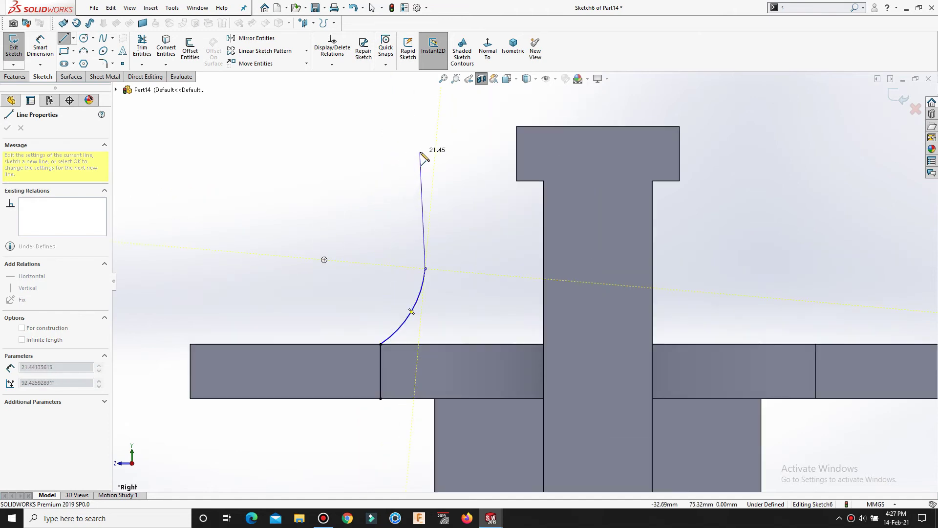
left_click(425, 153)
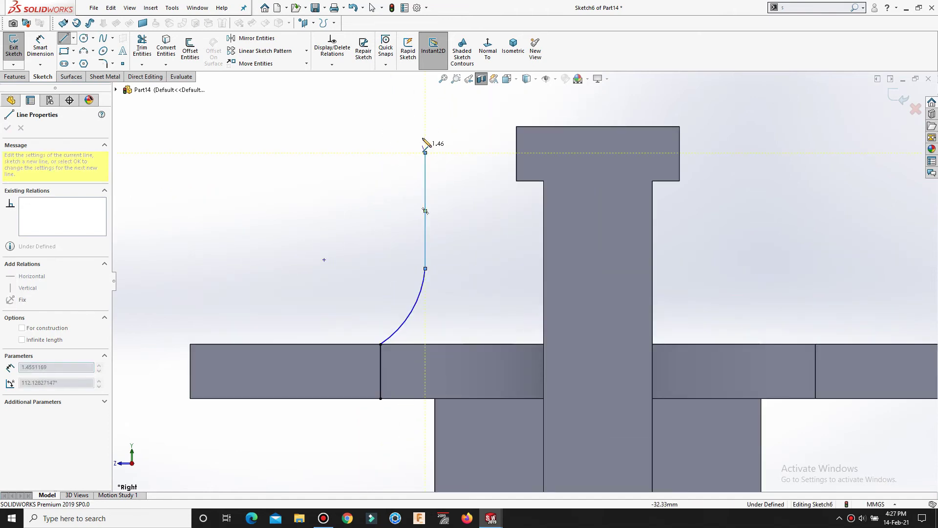
key("a")
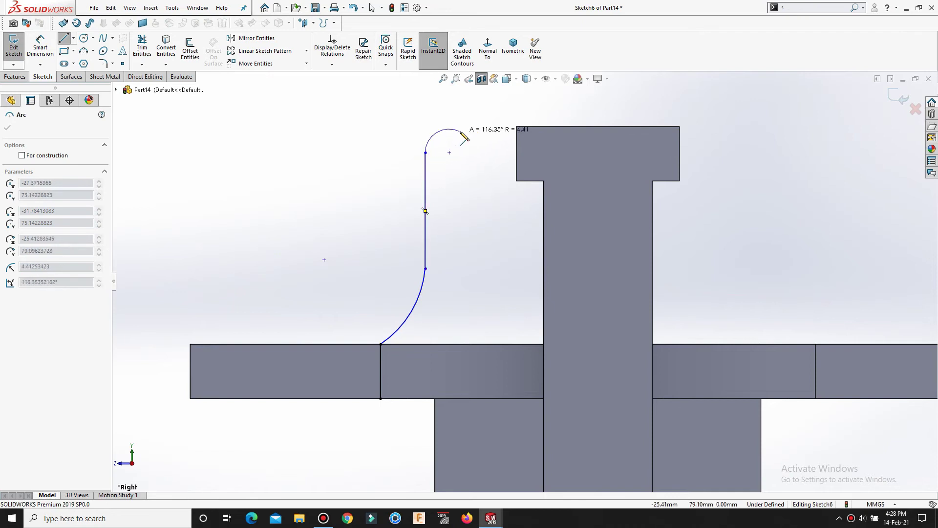
left_click(452, 126)
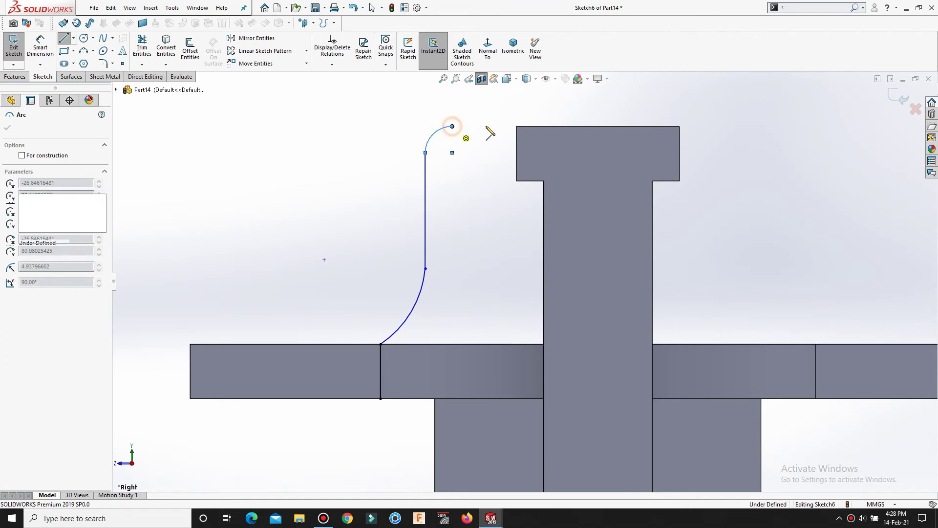
left_click(536, 127)
right_click(536, 127)
left_click(535, 140)
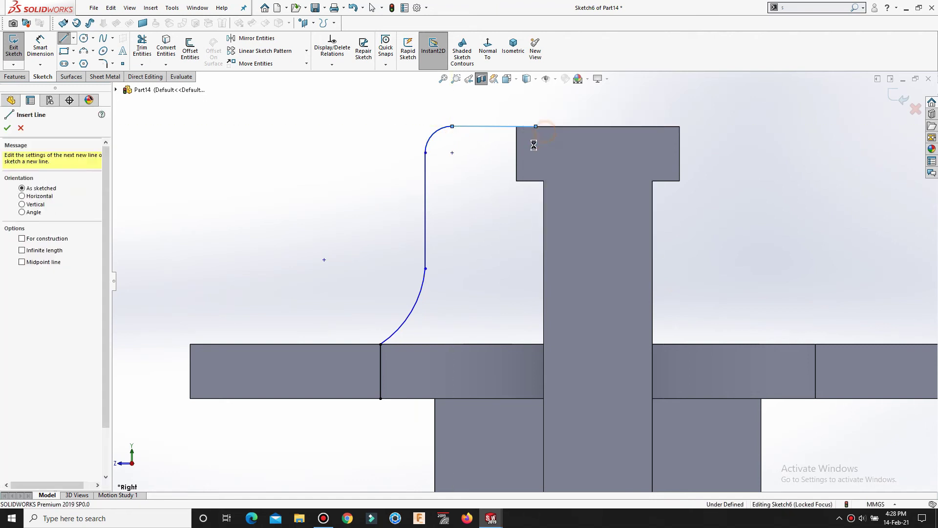
key("Escape")
scroll(473, 201, "up", 2)
right_click(473, 198)
left_click(504, 209)
- Dimension the lower arc's radius to 15 mm
left_click(413, 323)
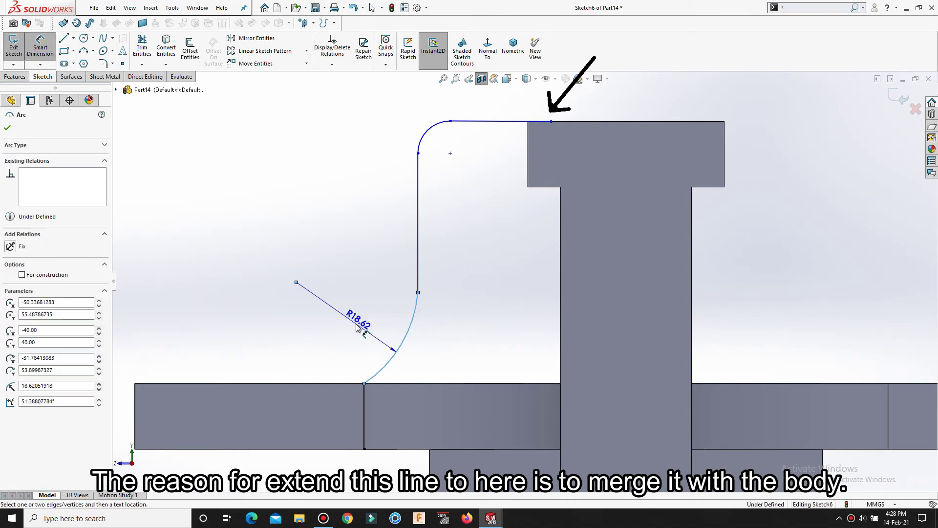
left_click(357, 326)
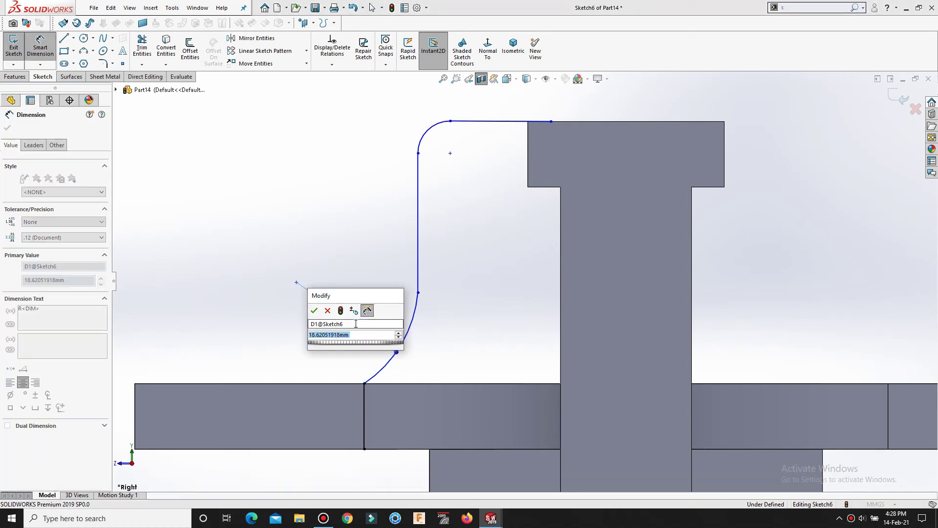
key("Return")
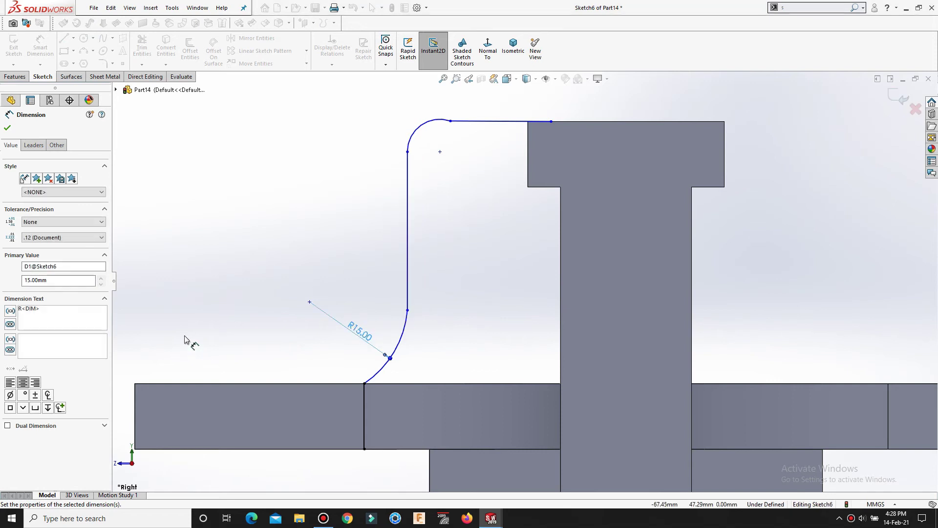
left_click(219, 320)
scroll(501, 251, "up", 1)
scroll(501, 251, "up", 1)
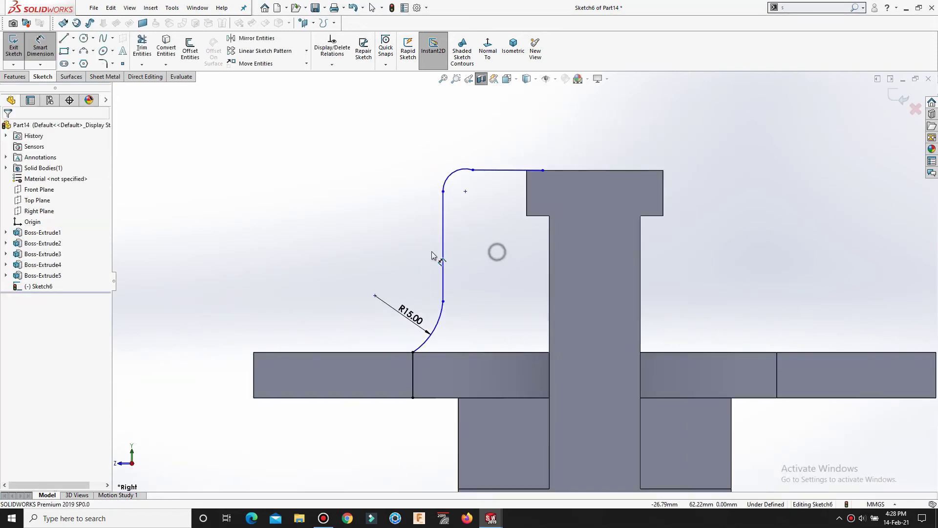
- Draw a vertical construction centerline from the origin up through the post
key("l")
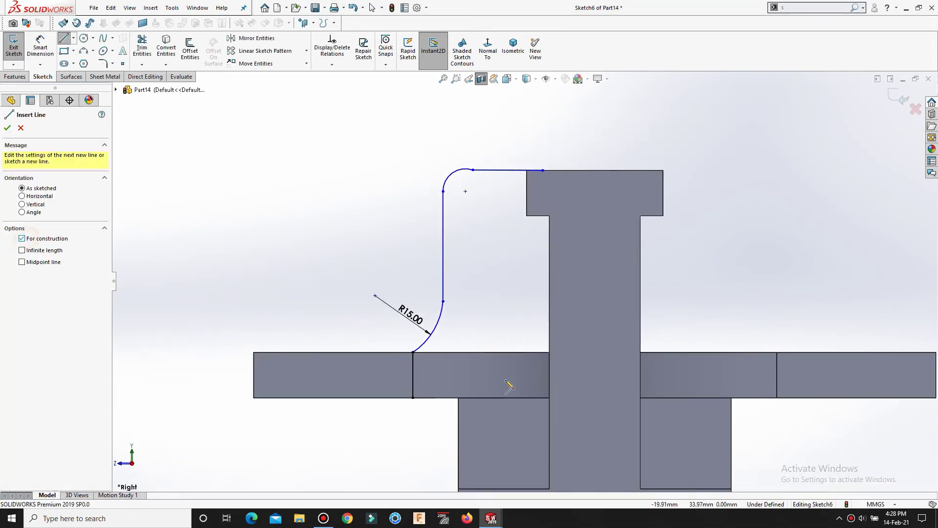
key("z")
left_click(572, 457)
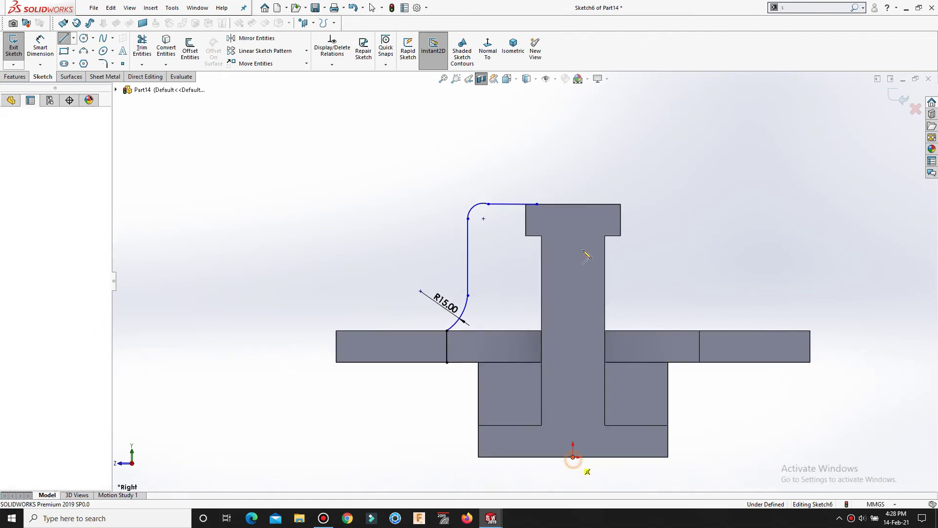
left_click(573, 162)
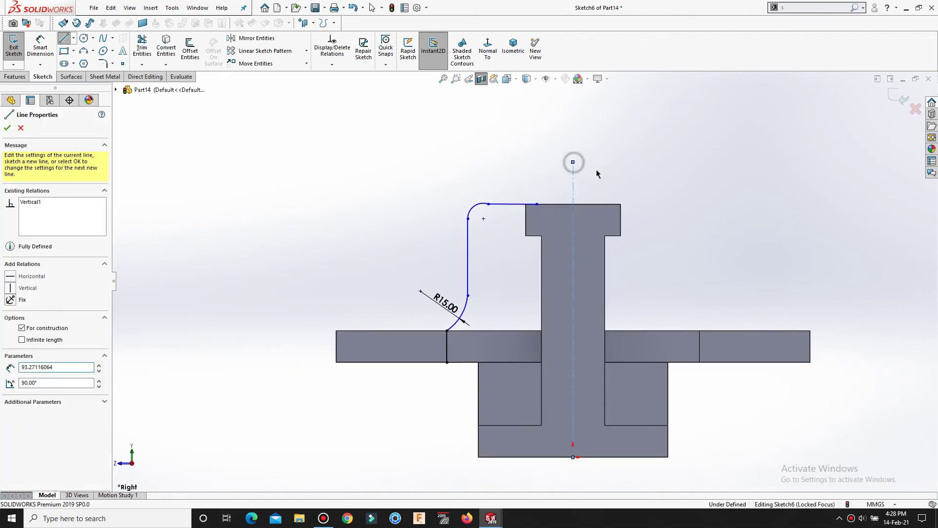
double_click(573, 162)
key("Escape")
scroll(598, 171, "down", 2)
scroll(488, 230, "down", 1)
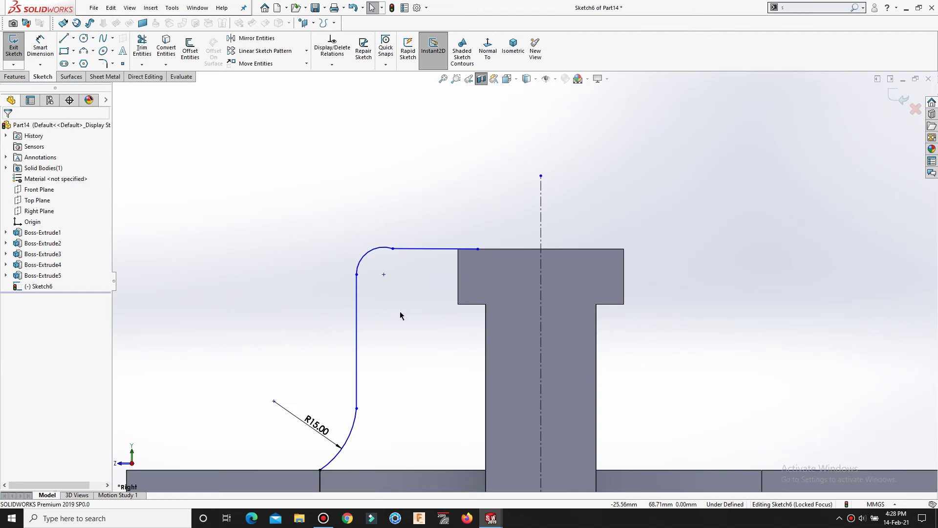
- Dimension the arm's vertical line 70 mm as a full width across the centerline
key("s")
left_click(428, 322)
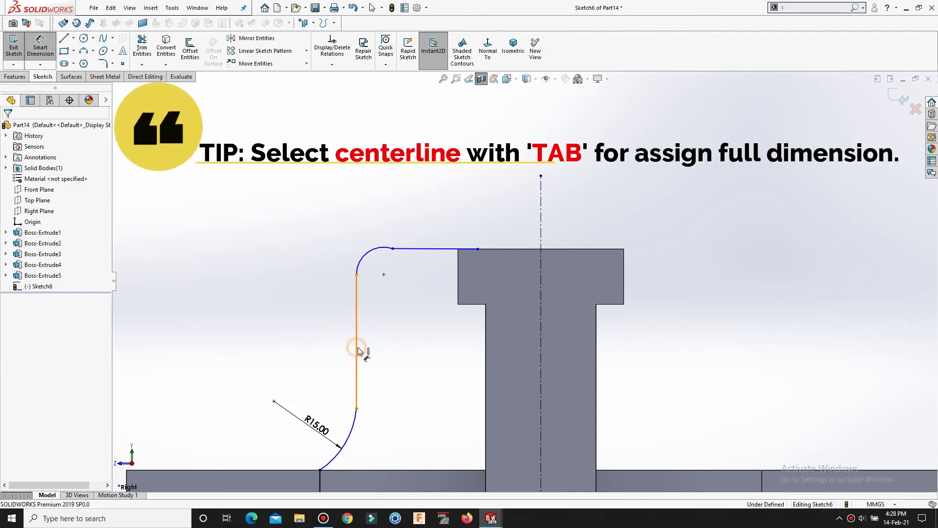
left_click(357, 348)
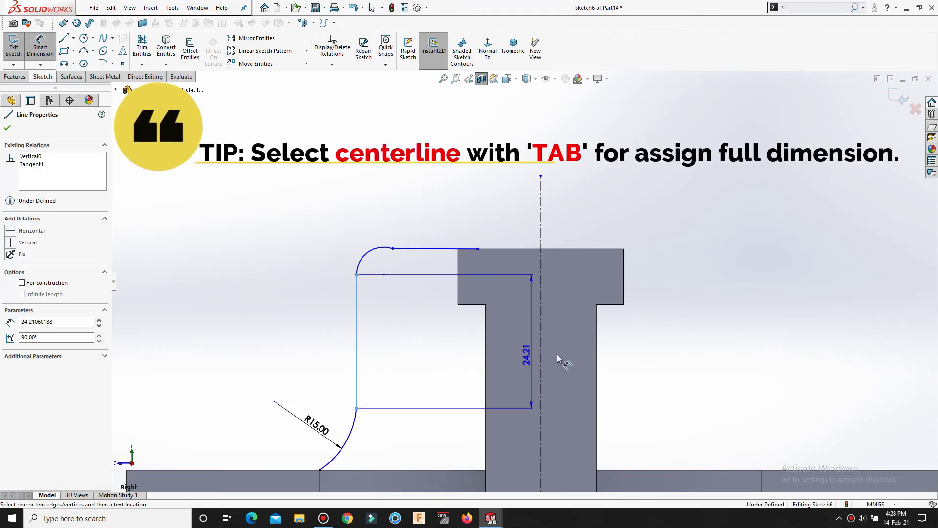
left_click(541, 331)
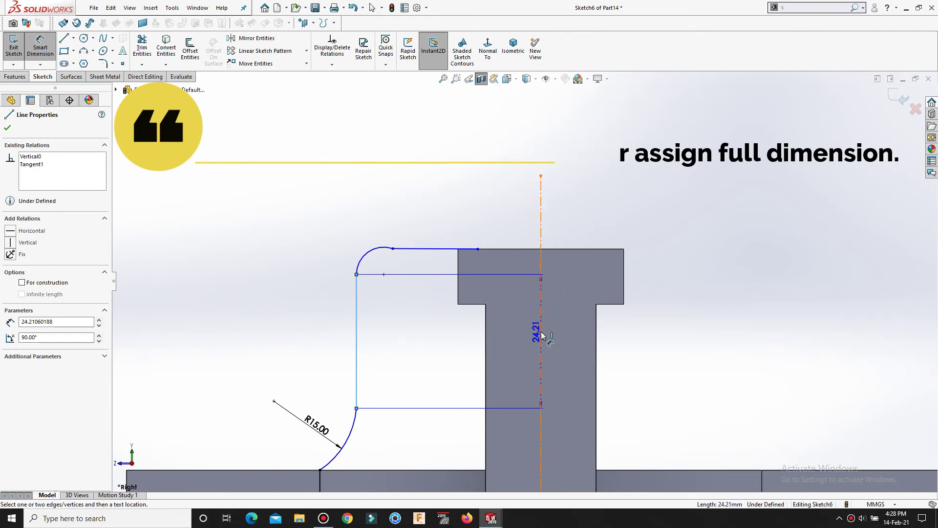
left_click(573, 141)
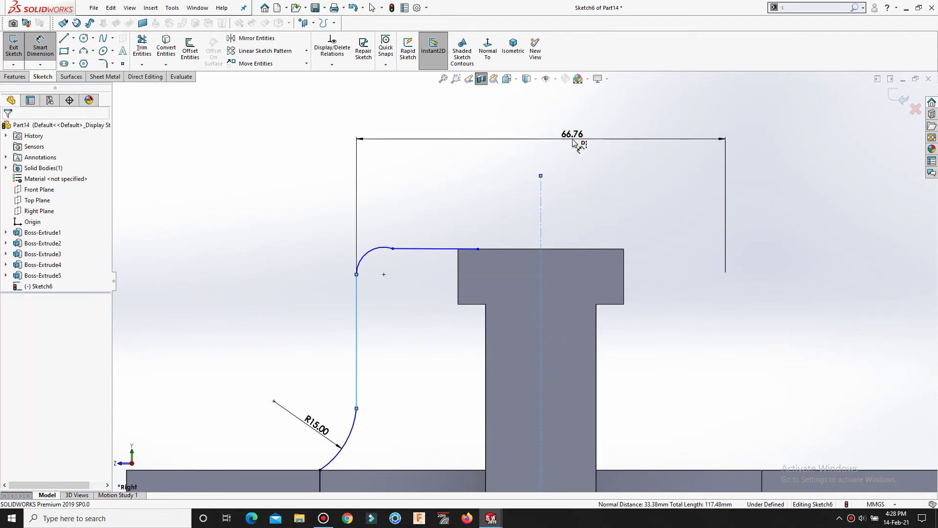
type("70")
key("Return")
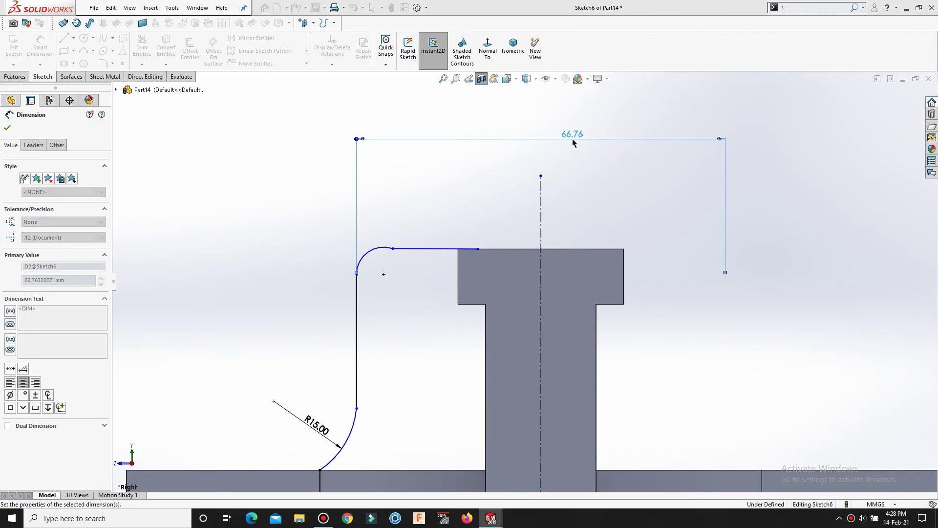
left_click(303, 304)
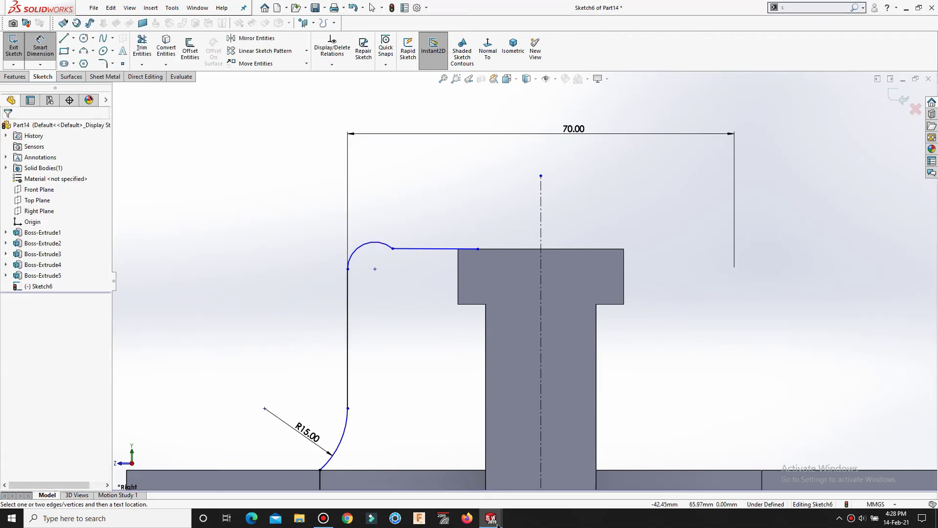
left_click(454, 483)
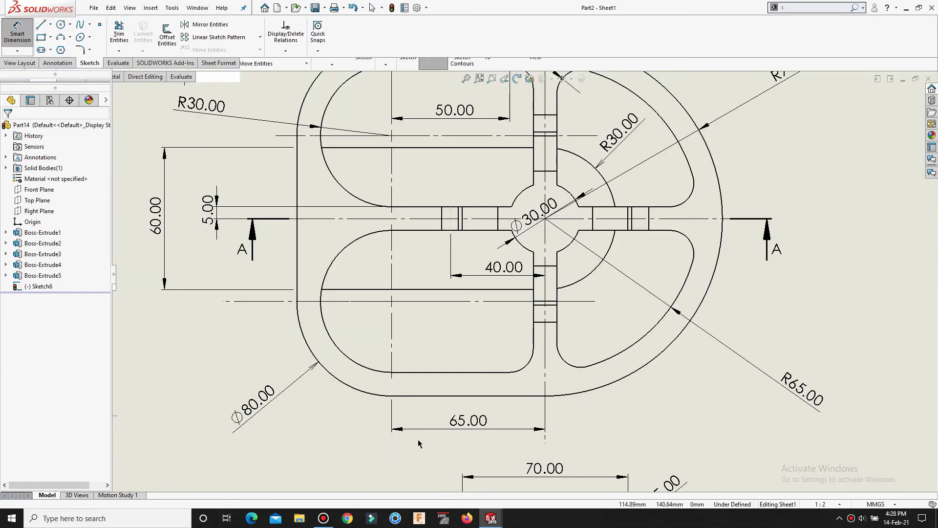
middle_click_drag(544, 461, 507, 325)
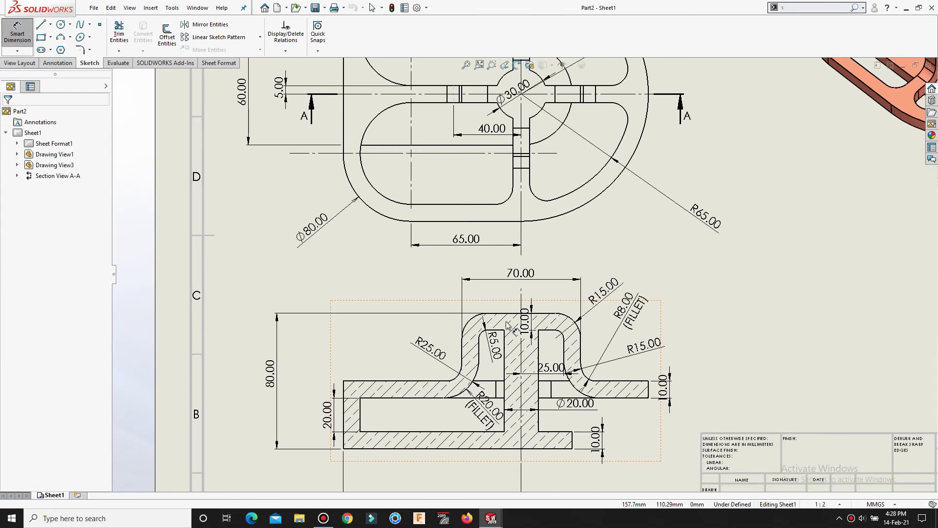
mouse_move(491, 518)
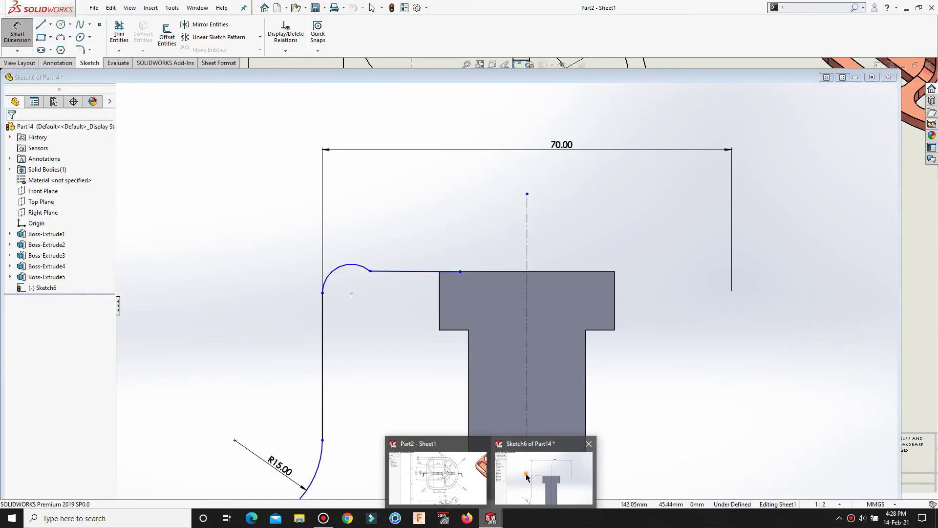
left_click(526, 477)
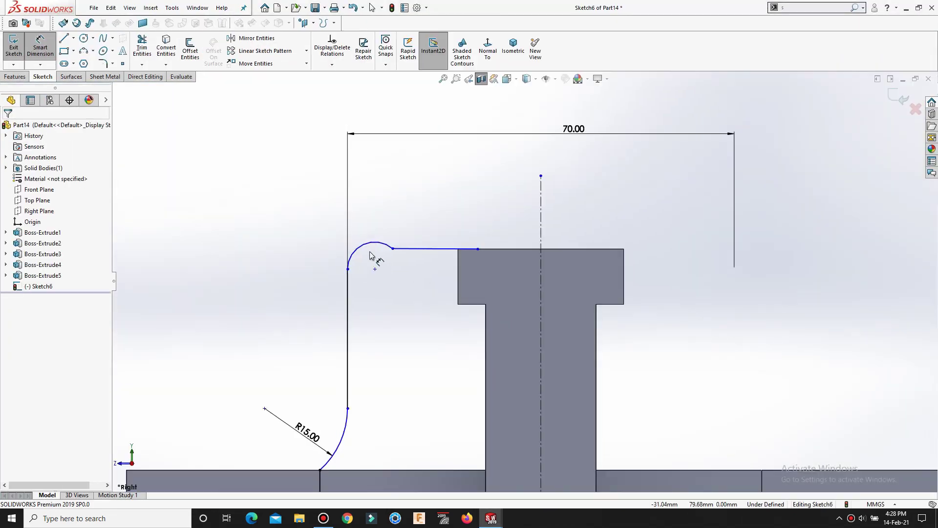
- Drag the upper arc's end down to reshape the arm's top
scroll(448, 293, "up", 2)
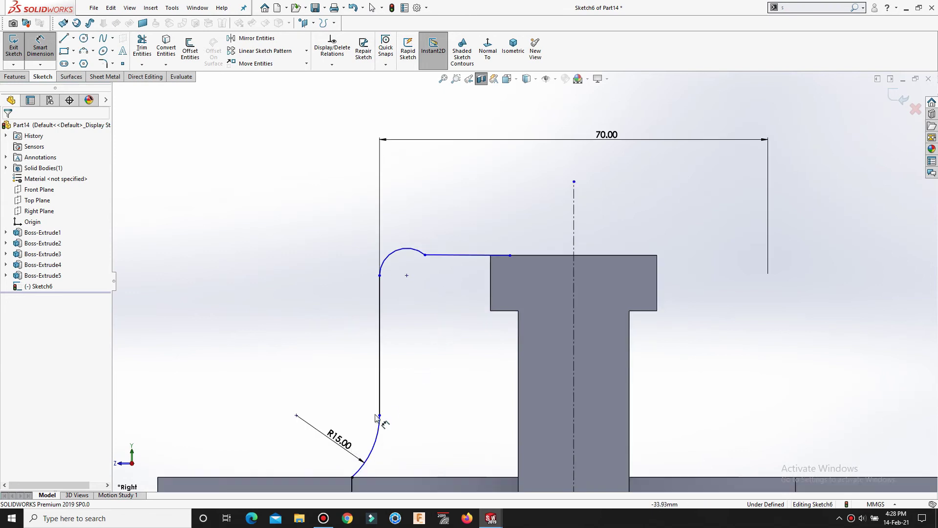
key("Escape")
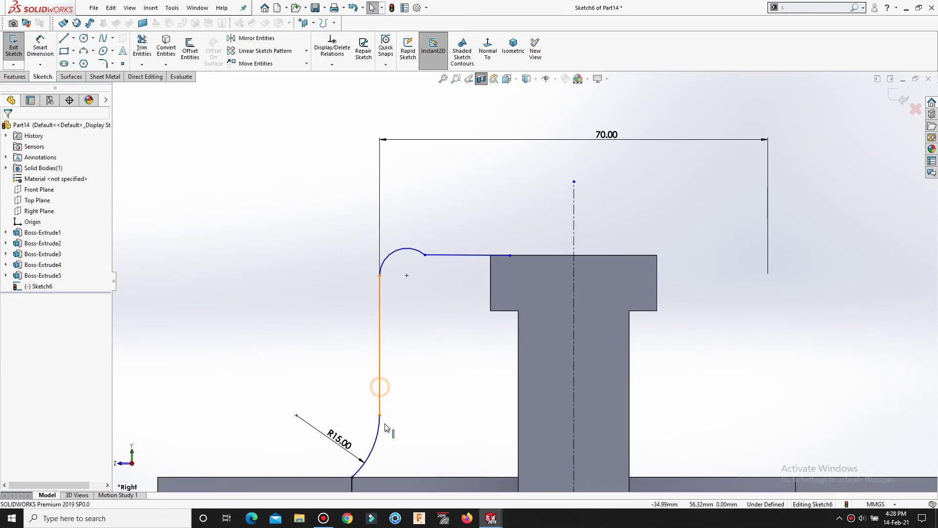
left_click(379, 388)
left_click(383, 430, "ctrl")
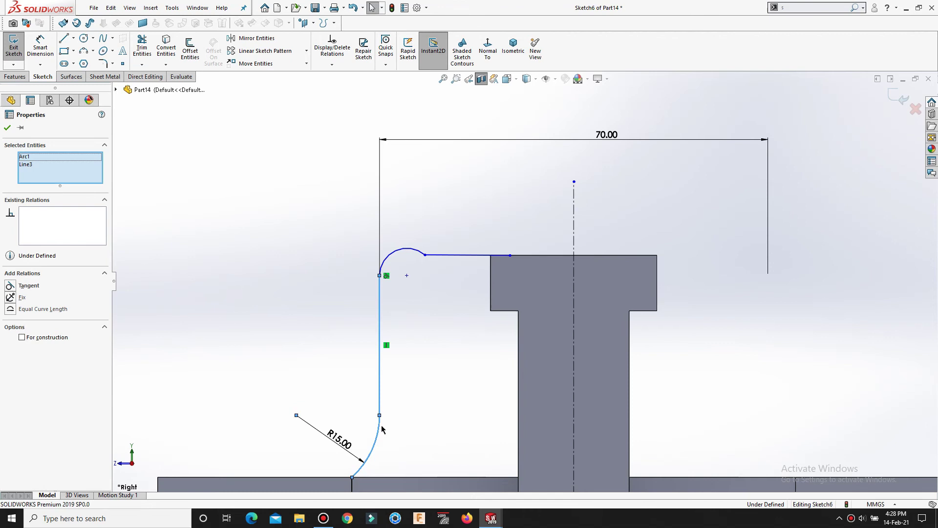
left_click(314, 348)
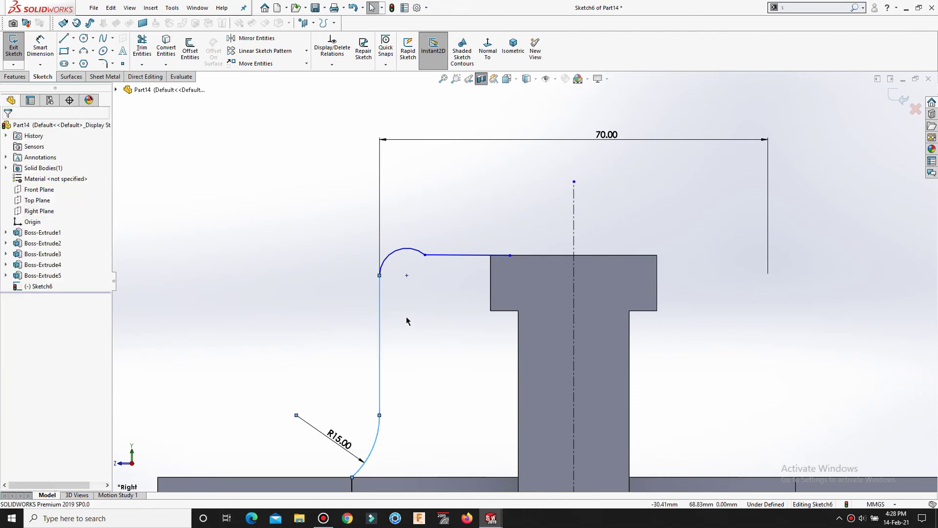
scroll(426, 226, "down", 2)
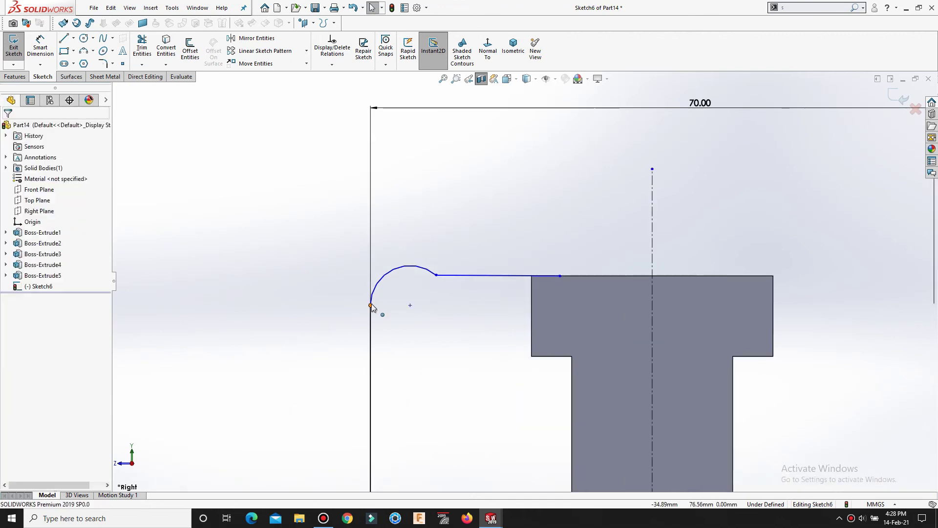
left_click_drag(371, 306, 371, 340)
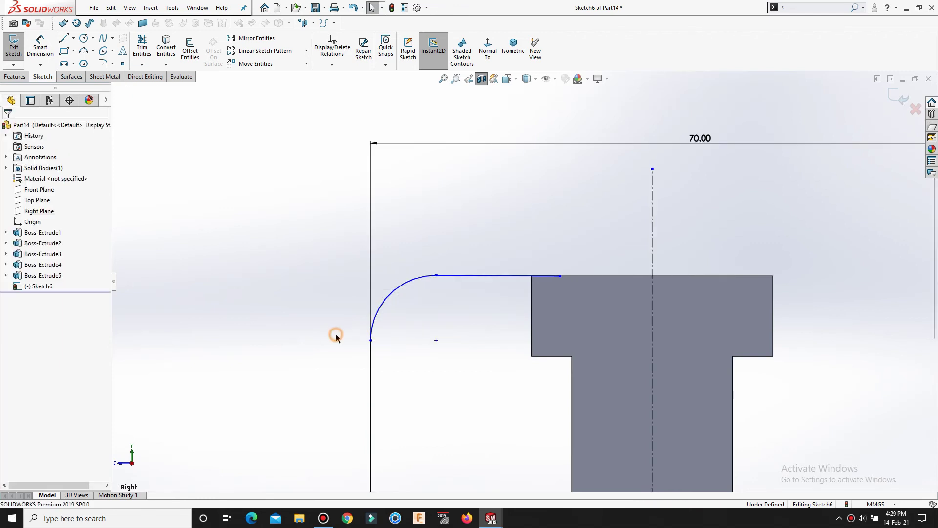
- Dimension the upper arc's radius to 15 mm
key("s")
left_click(369, 343)
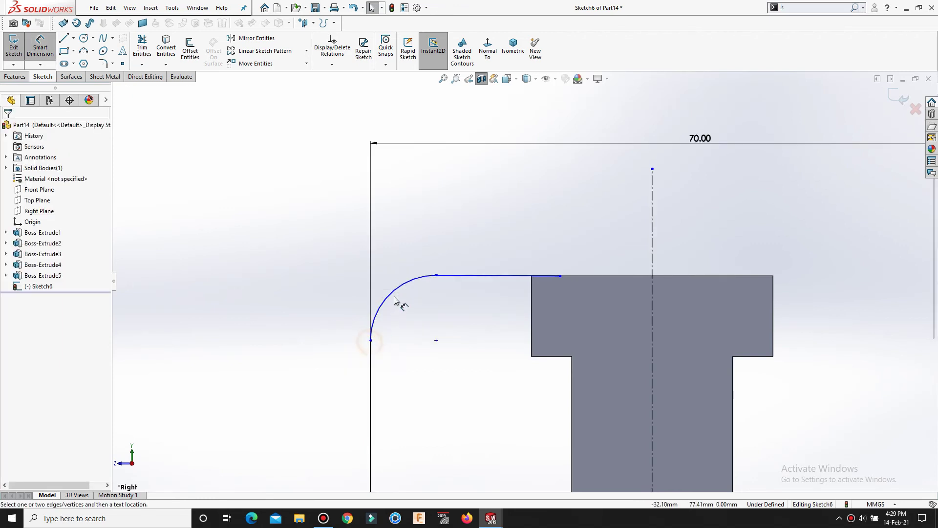
left_click(397, 298)
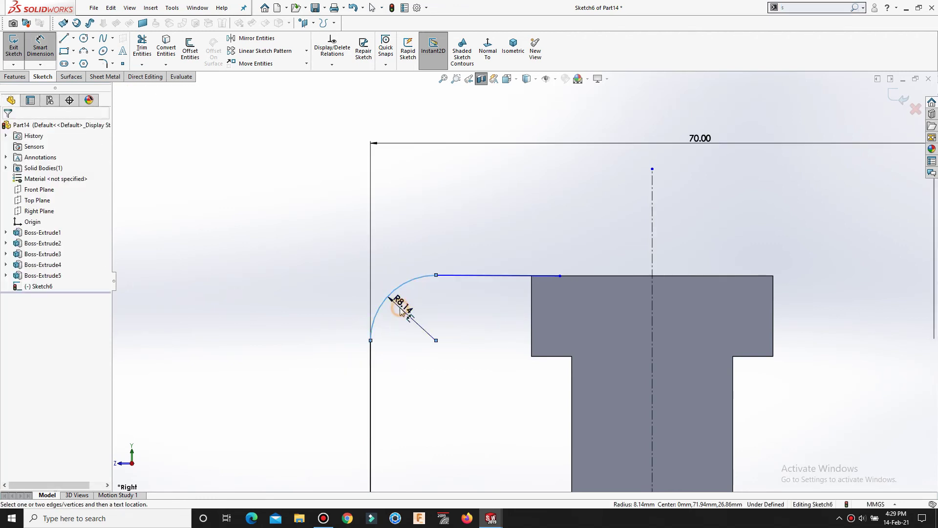
type("15")
key("Return")
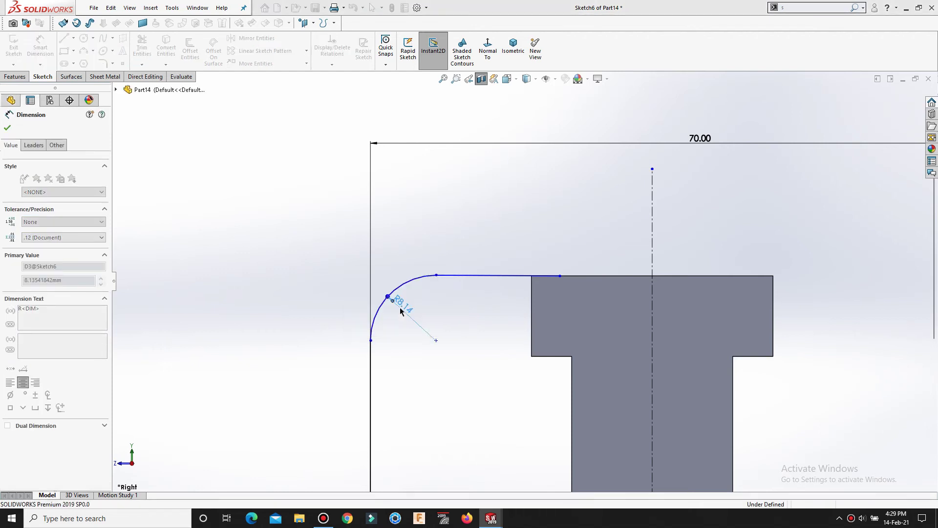
key("Escape")
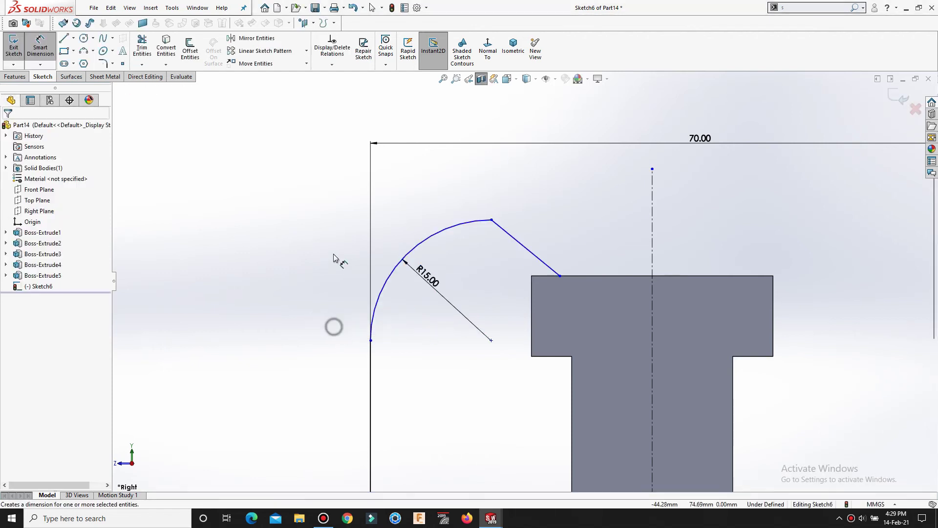
scroll(501, 245, "up", 2)
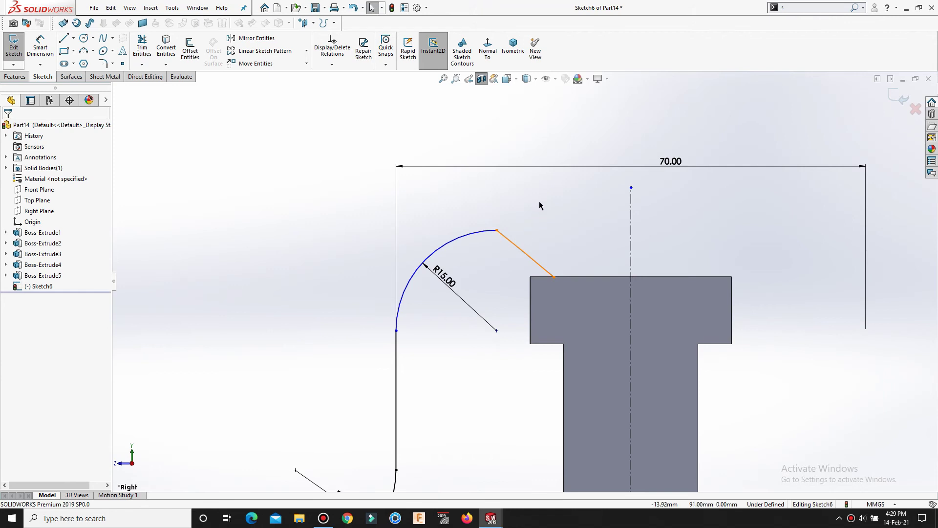
- Make the slanted line beside the upper arc horizontal
left_click(513, 244)
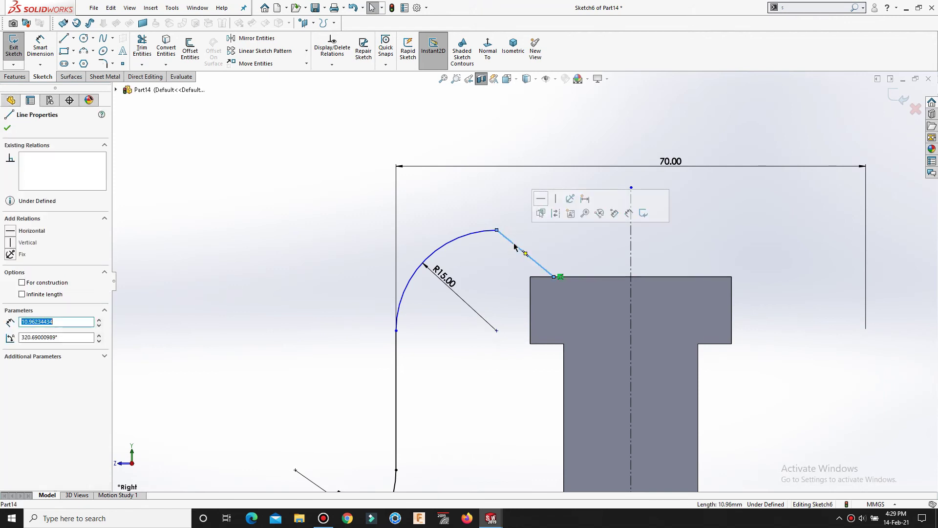
left_click(537, 194)
left_click(522, 353)
scroll(521, 353, "up", 1)
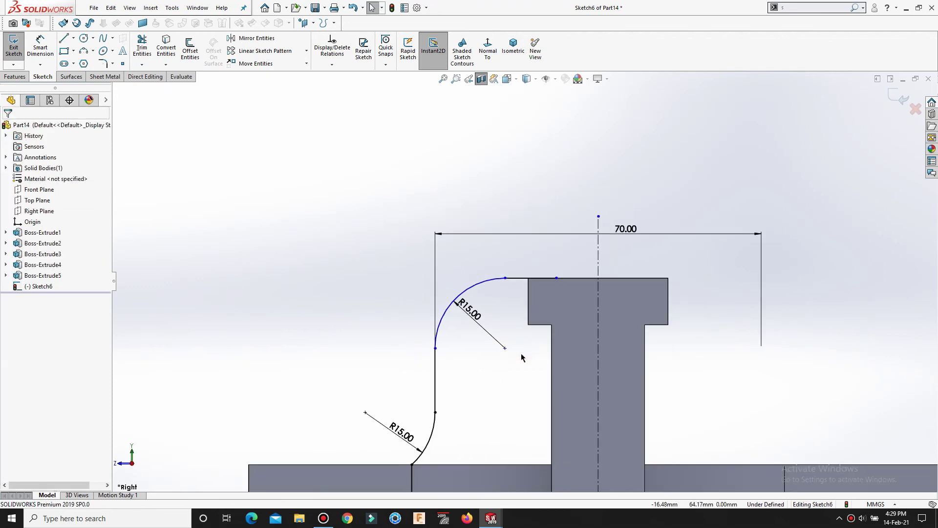
scroll(521, 352, "up", 1)
scroll(521, 359, "up", 1)
scroll(512, 292, "down", 1)
scroll(512, 292, "down", 1)
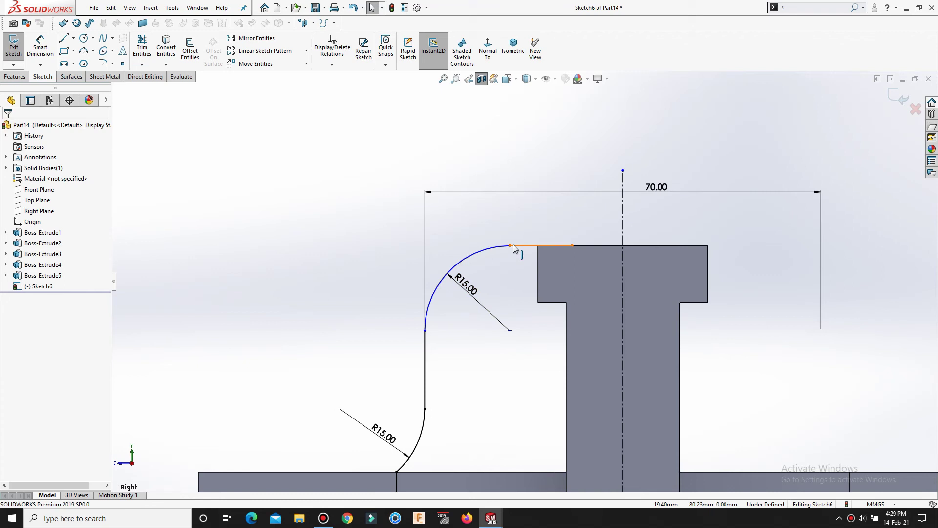
- Add a Tangent relation between the upper arc and the top line
left_click(496, 248)
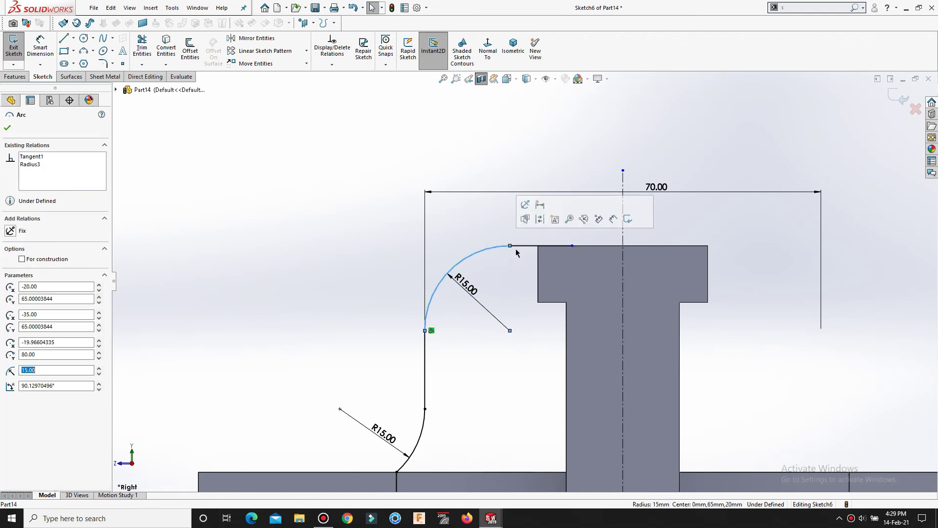
left_click(520, 247, "ctrl")
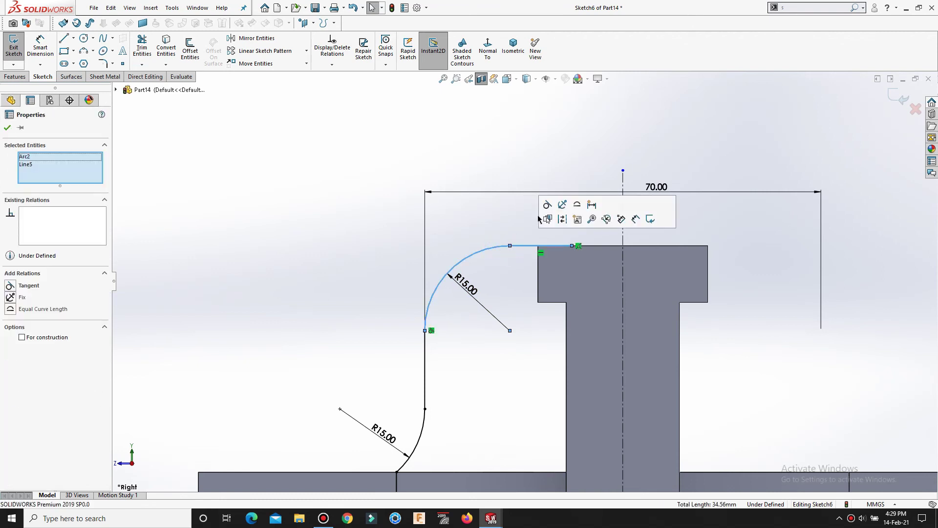
left_click(512, 290)
scroll(546, 323, "up", 1)
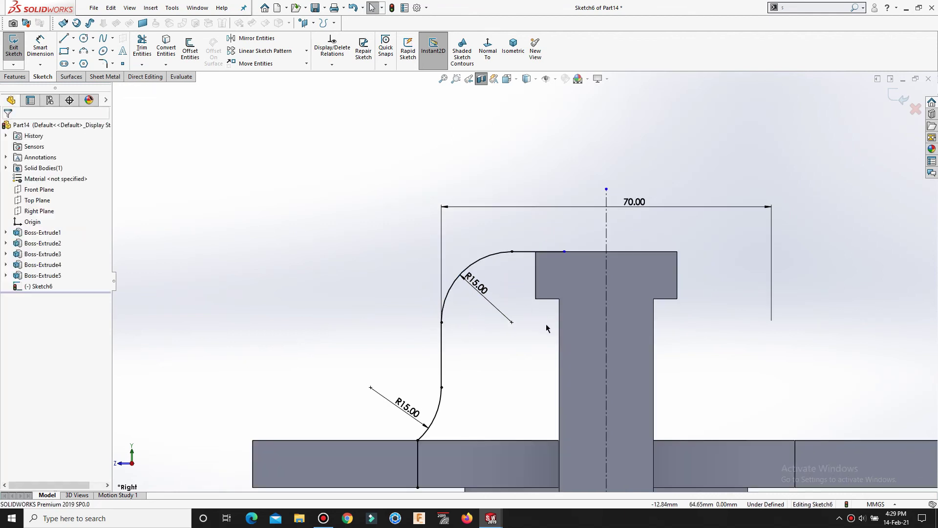
scroll(546, 323, "down", 2)
scroll(546, 324, "up", 1)
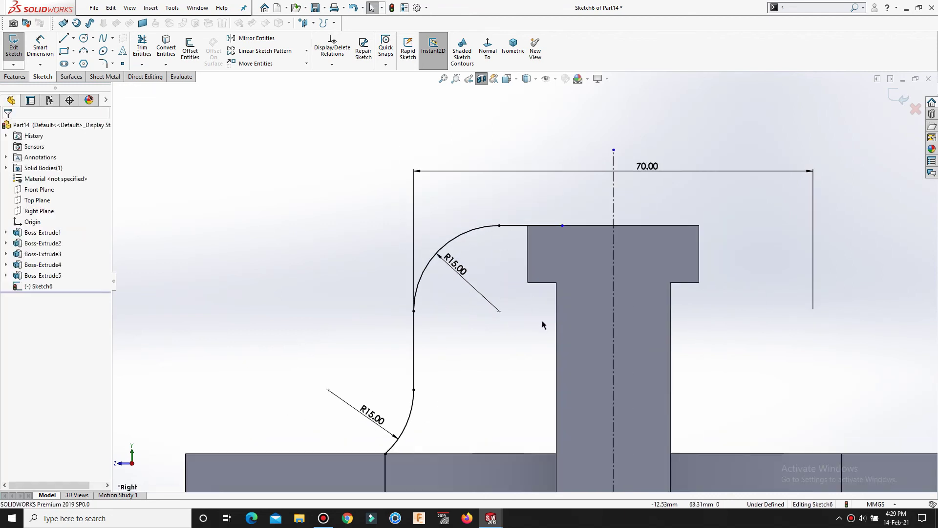
- Offset the upper arc, top line and vertical line by 10 mm
left_click(190, 48)
left_click(479, 228)
left_click(511, 226)
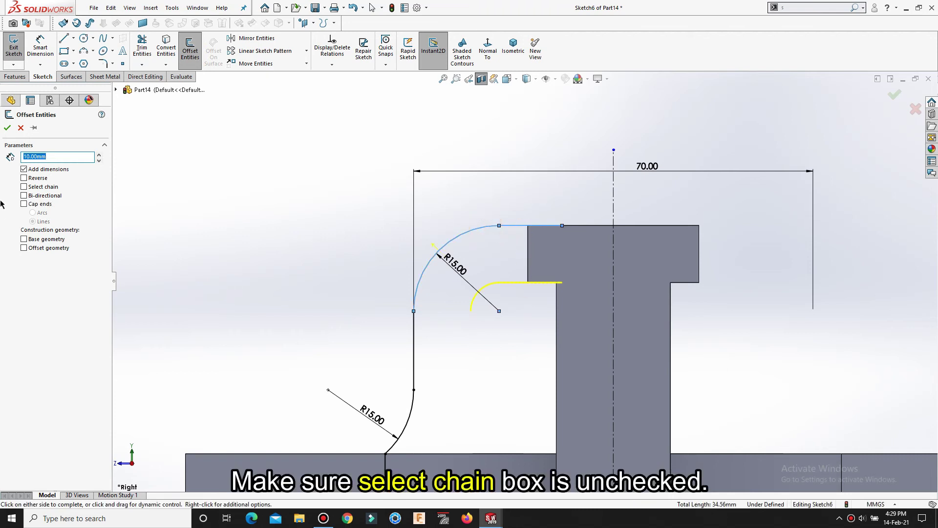
left_click(416, 347)
left_click(7, 128)
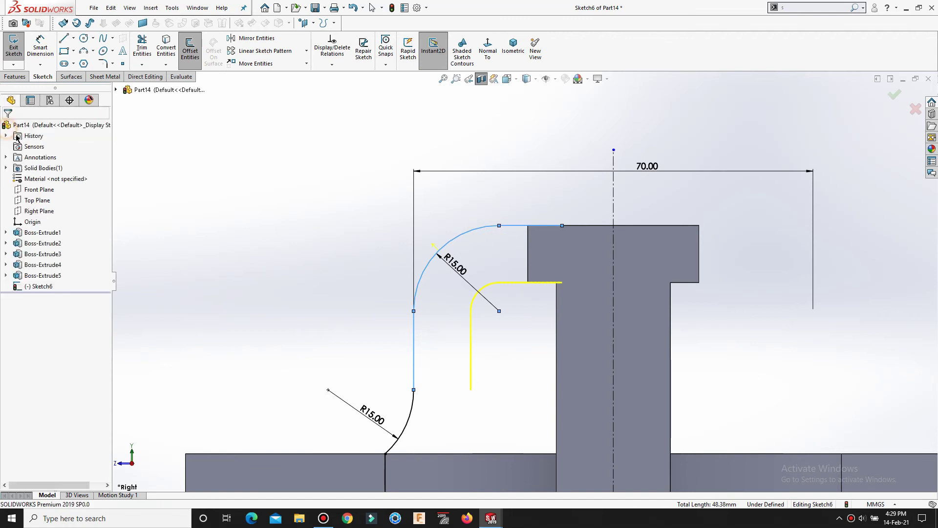
- Begin a 3-point arc from the lower edge to the offset line's bottom
key("s")
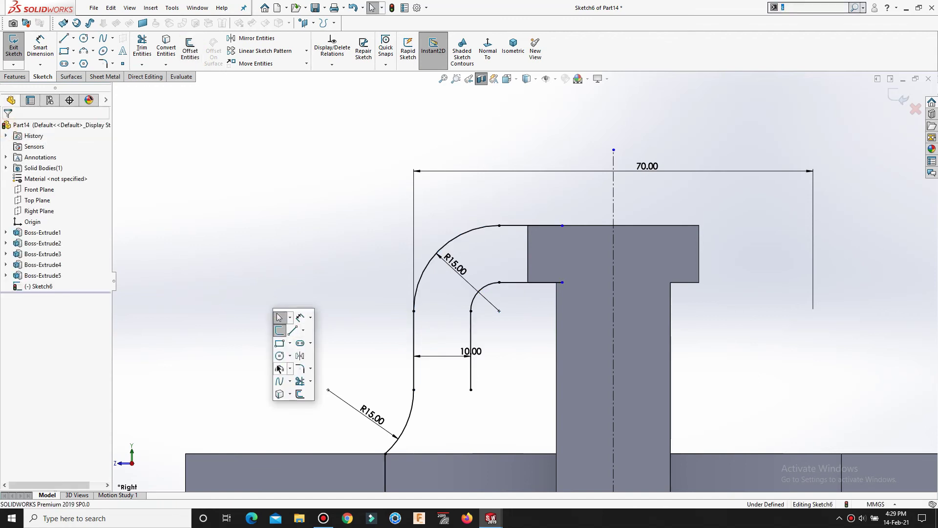
left_click(280, 368)
scroll(432, 432, "up", 2)
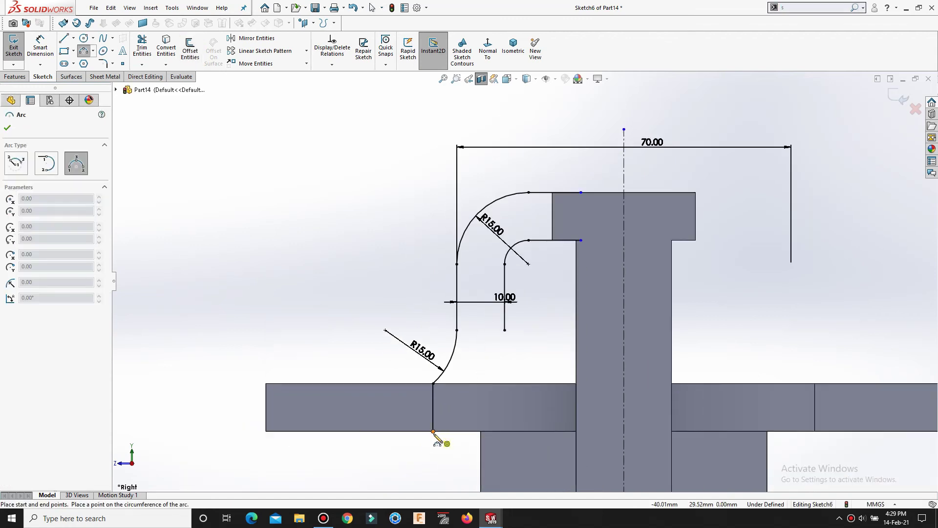
left_click(433, 431)
left_click(505, 330)
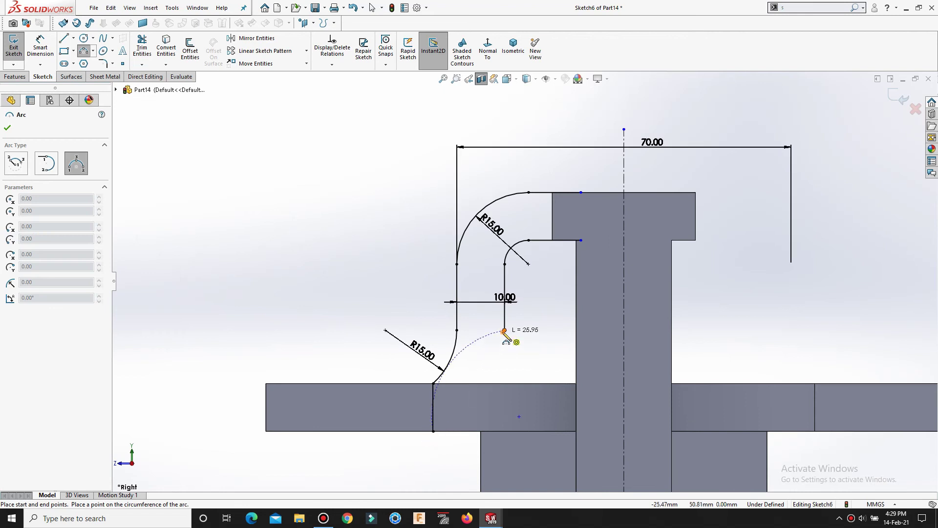
- Complete the inner arc and dimension its radius to 25 mm
left_click(501, 361)
right_click(513, 364)
key("s")
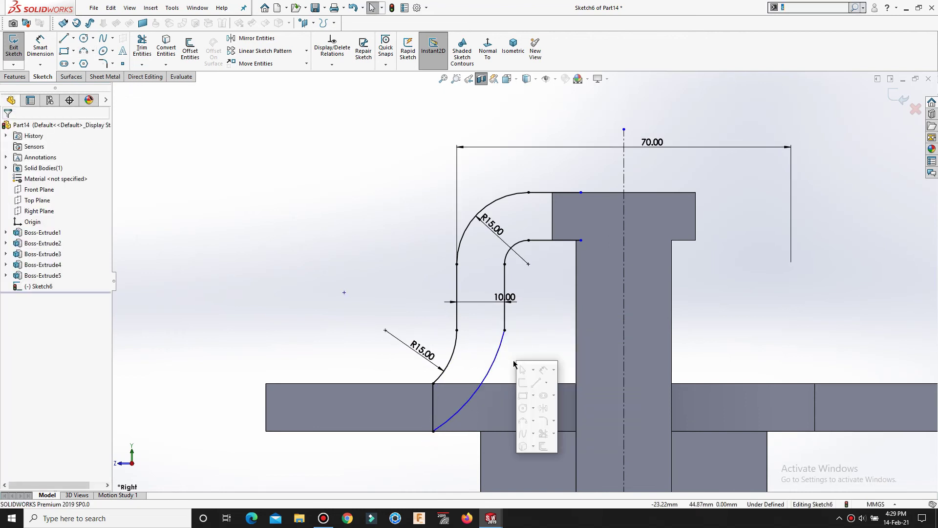
left_click(544, 370)
left_click(500, 352)
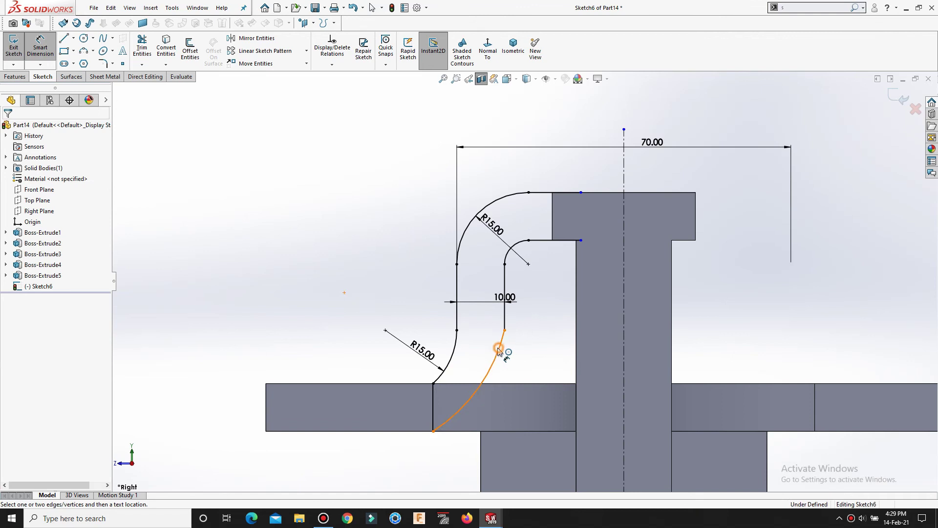
left_click(398, 300)
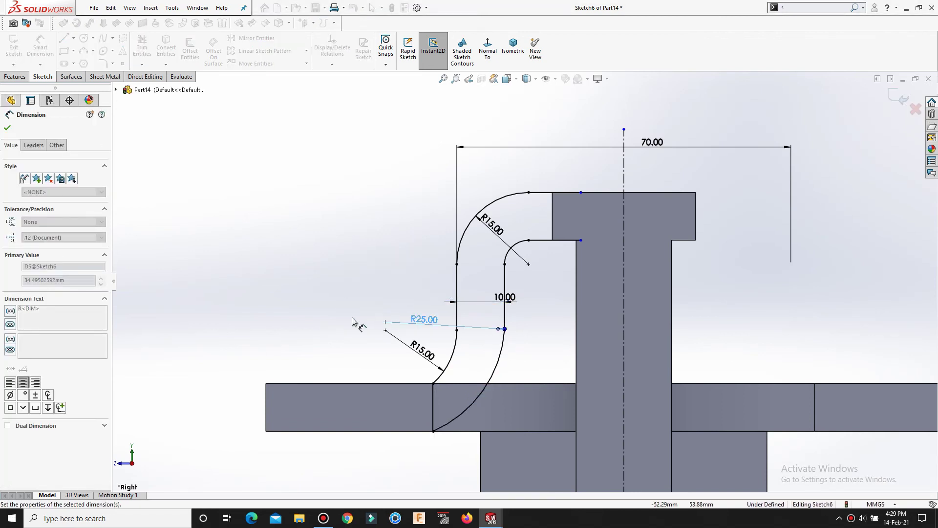
left_click(325, 318)
type("25")
key("Return")
left_click_drag(434, 327, 432, 343)
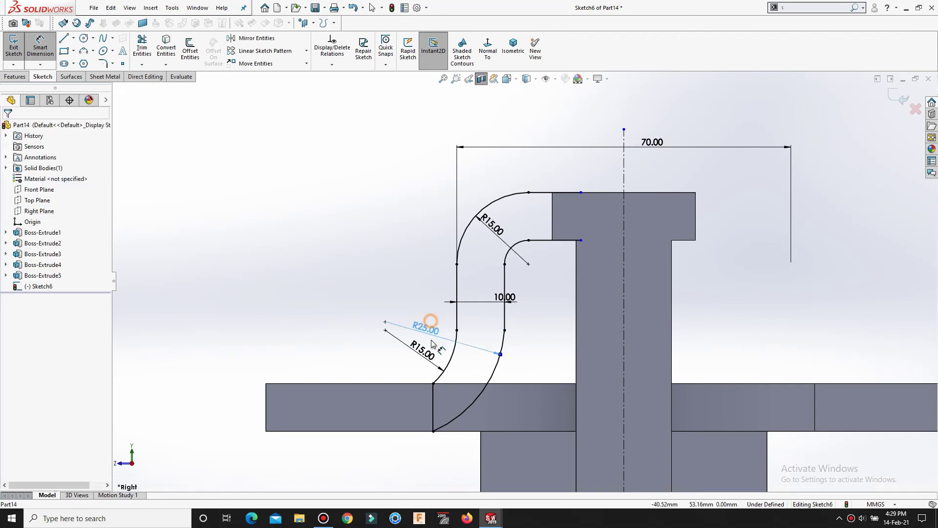
left_click(386, 323)
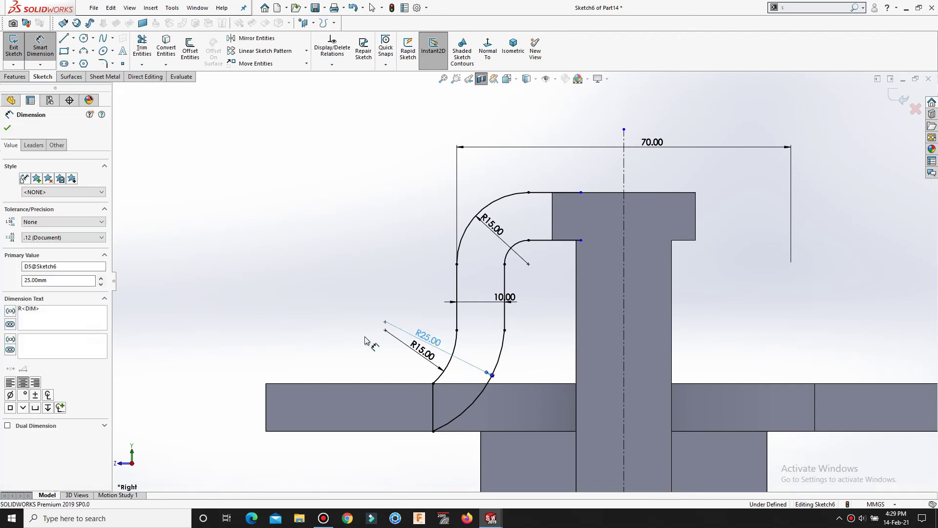
- Draw a short vertical closing line from the post top to the offset line's end
scroll(675, 257, "down", 1)
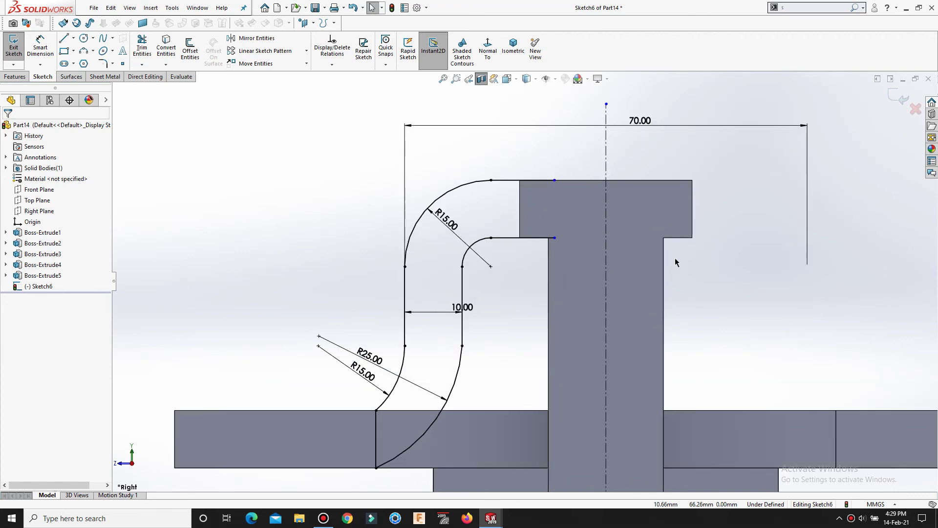
key("s")
left_click(698, 281)
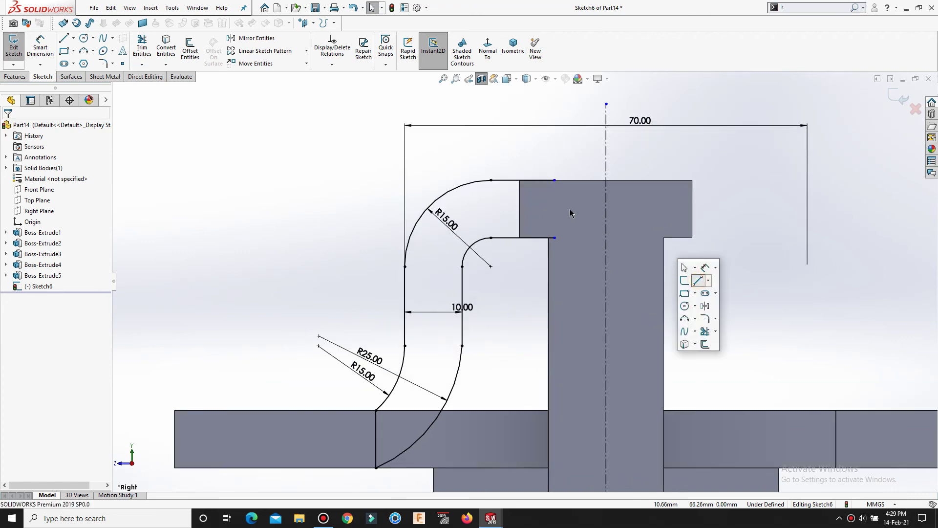
left_click(554, 182)
left_click(554, 238)
right_click(575, 252)
left_click(575, 251)
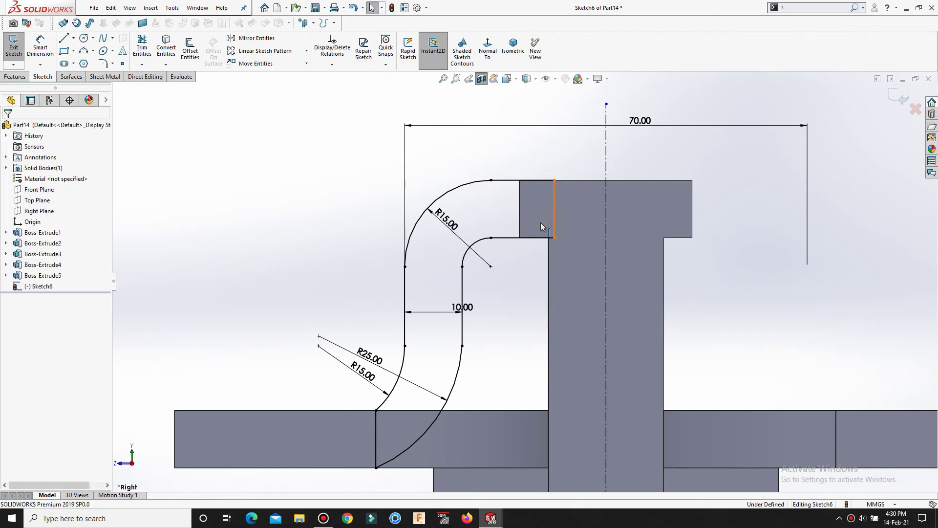
left_click(540, 222)
left_click(530, 288)
scroll(530, 288, "up", 2)
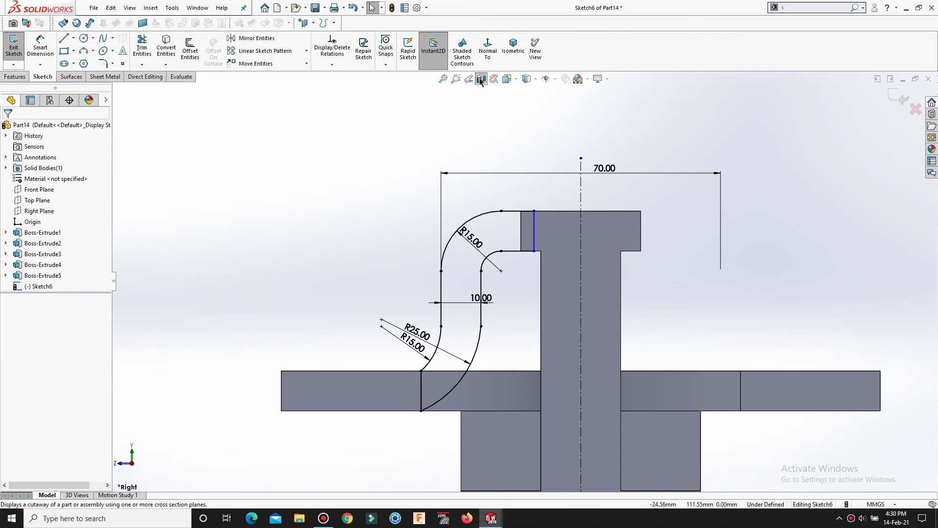
mouse_move(377, 258)
middle_mouse_down()
mouse_move(387, 295)
mouse_move(376, 295)
mouse_move(356, 390)
middle_mouse_up()
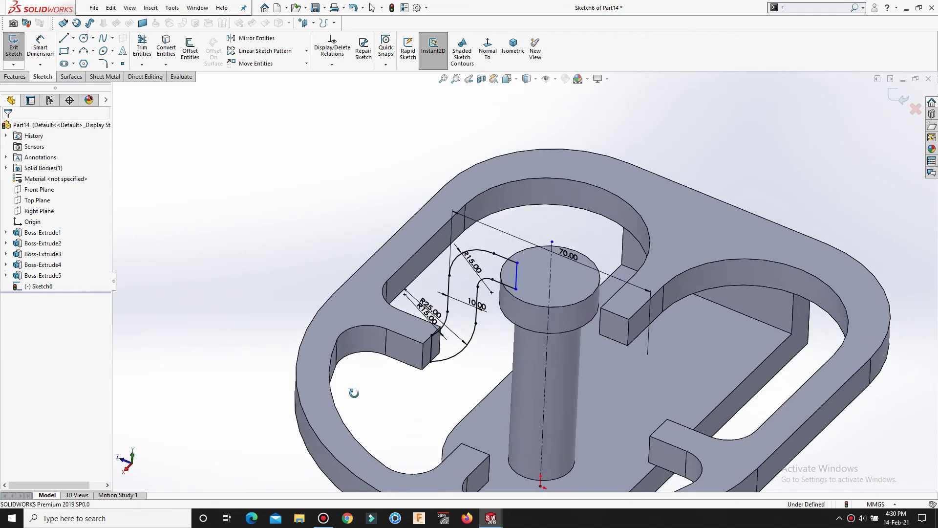
left_click(15, 78)
- Extrude the S-shaped arm sketch 10 mm Mid Plane as Boss-Extrude6
left_click(17, 52)
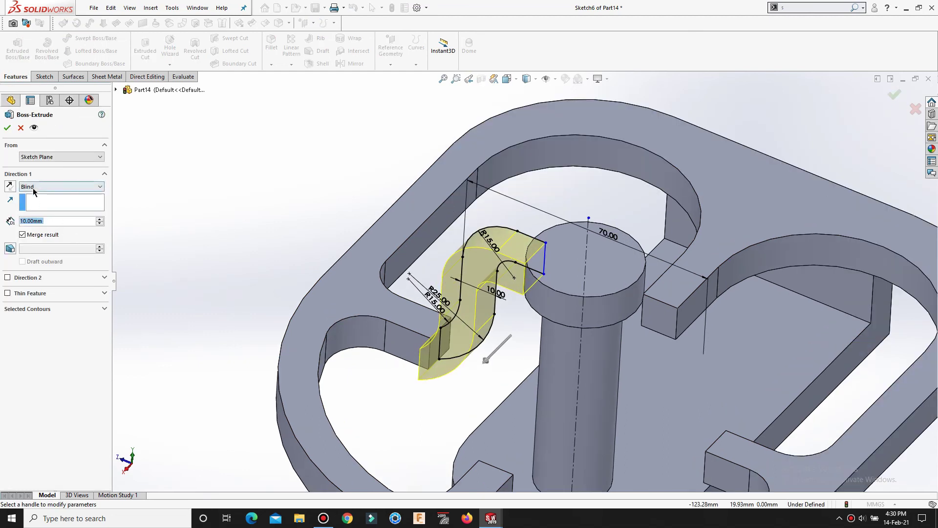
left_click(34, 186)
left_click(34, 235)
scroll(437, 356, "down", 2)
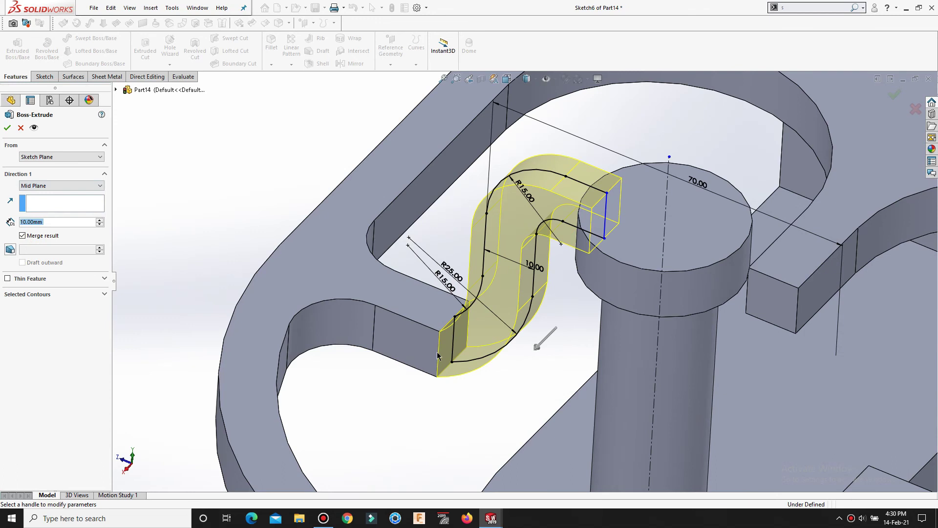
middle_click_drag(437, 355, 434, 373)
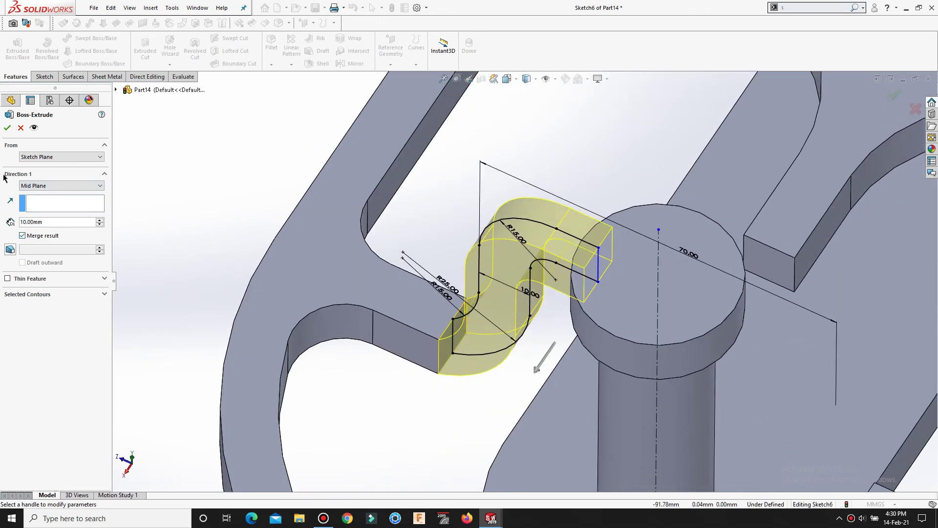
right_click(215, 229)
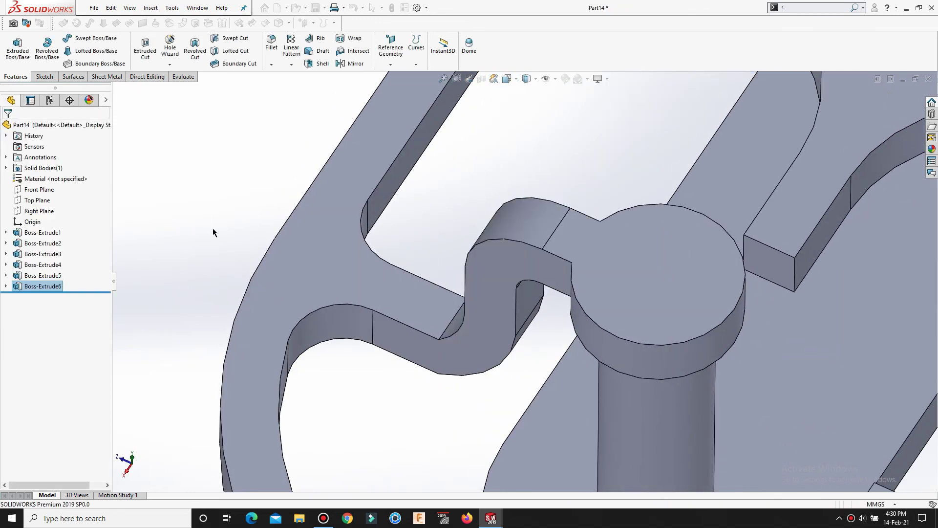
middle_click_drag(411, 343, 477, 366)
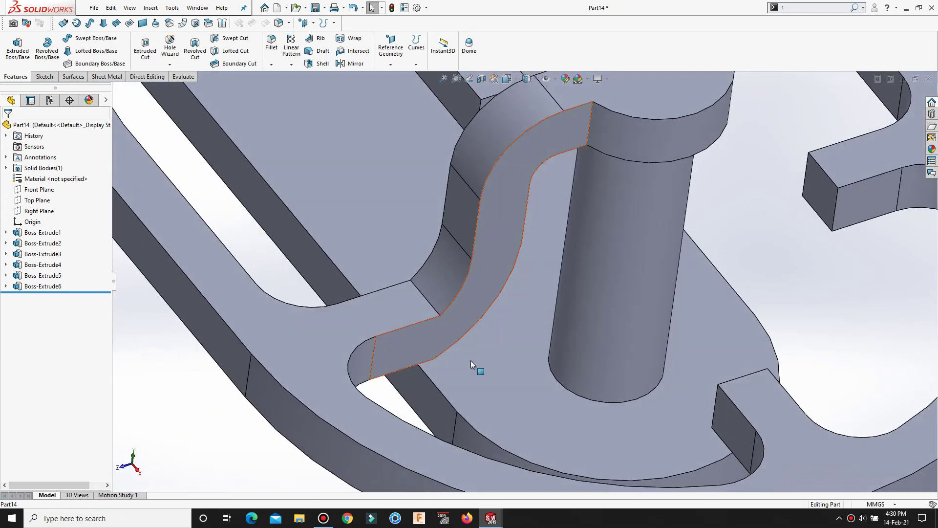
- Round the S-shaped arm's junction edge with the frame using an 8 mm fillet
left_click(472, 364)
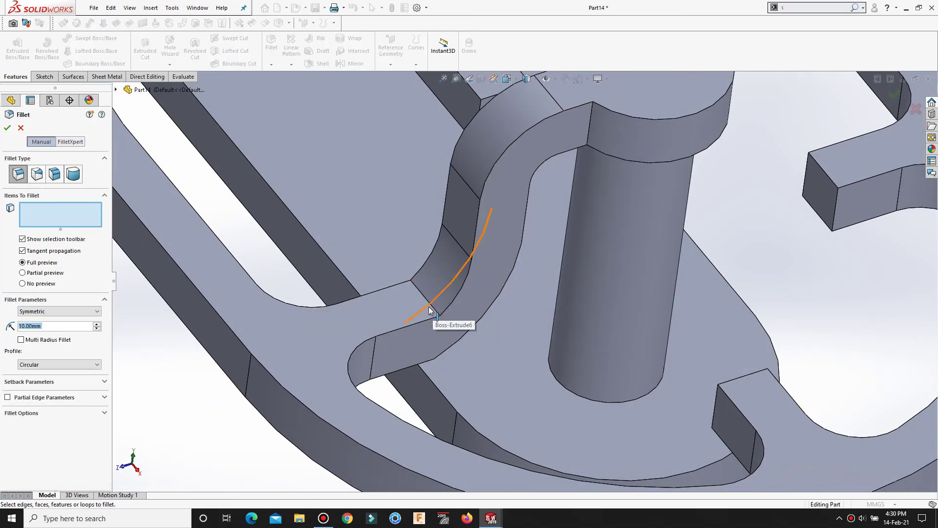
type("8")
key("Return")
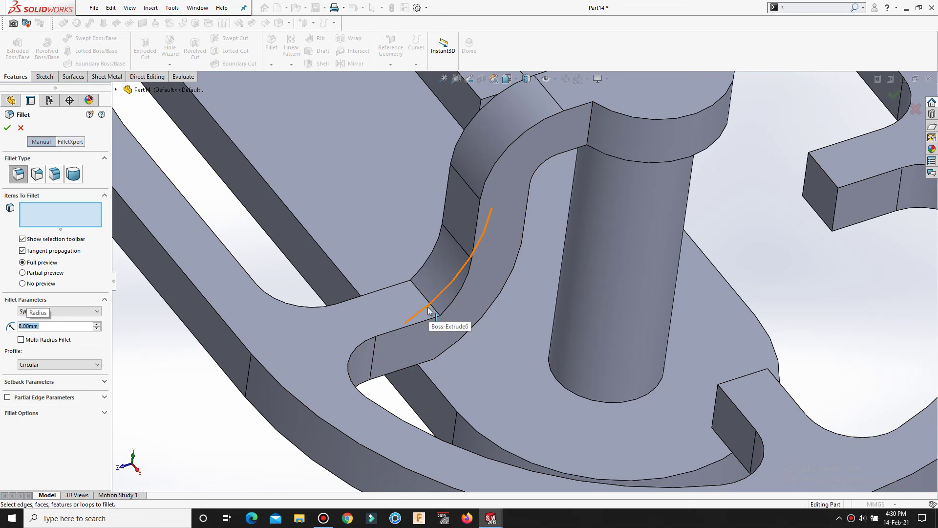
left_click(434, 311)
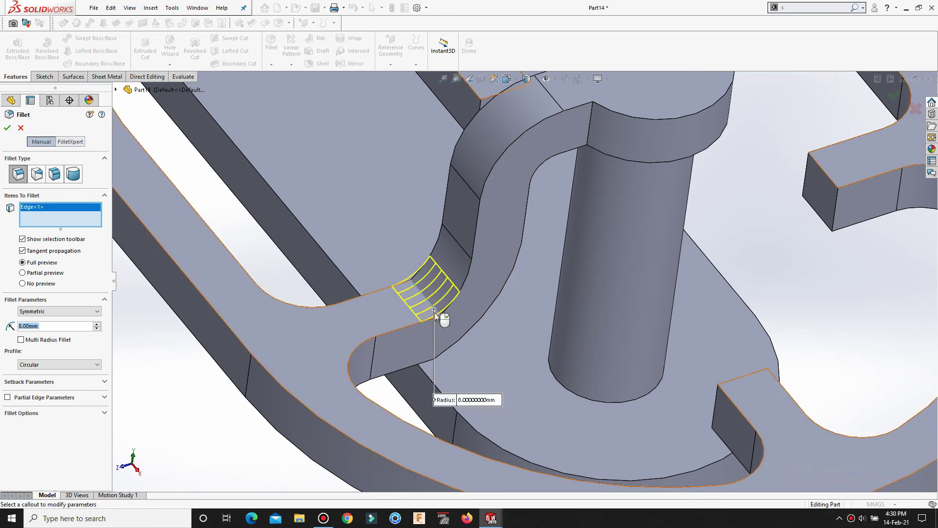
scroll(435, 312, "up", 3)
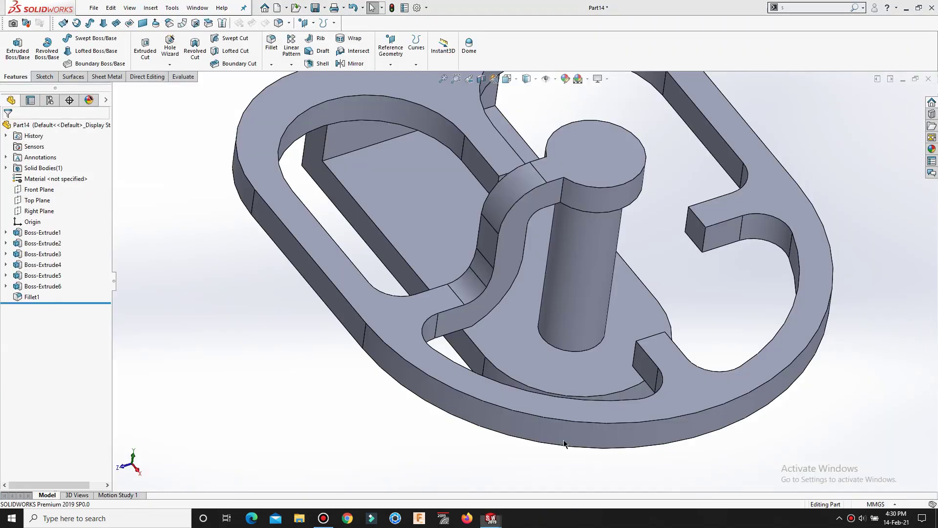
- Check the Part2 drawing, then return to the Part14 model
key("ctrl+Tab")
scroll(634, 311, "down", 1)
scroll(634, 312, "down", 2)
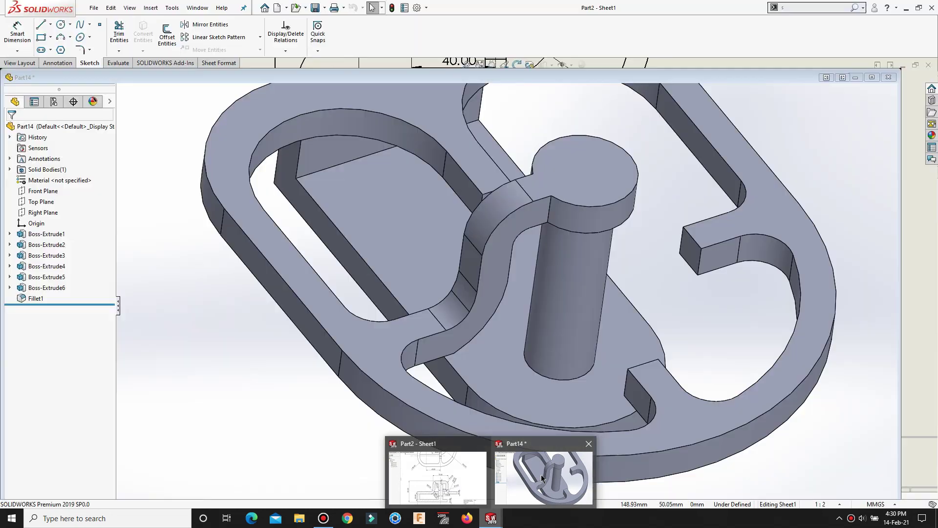
mouse_move(491, 518)
left_click(541, 474)
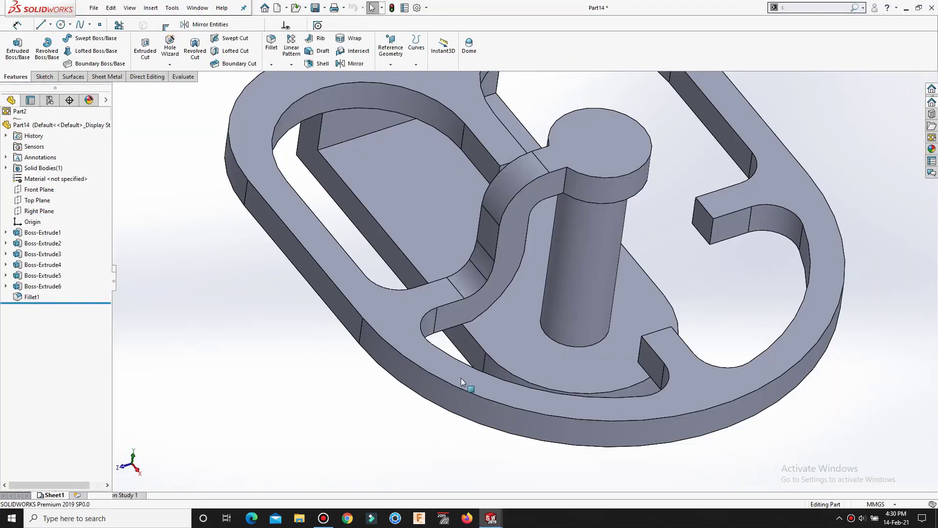
- Start a 20 mm fillet and pick edges on the arm's underside
key("s")
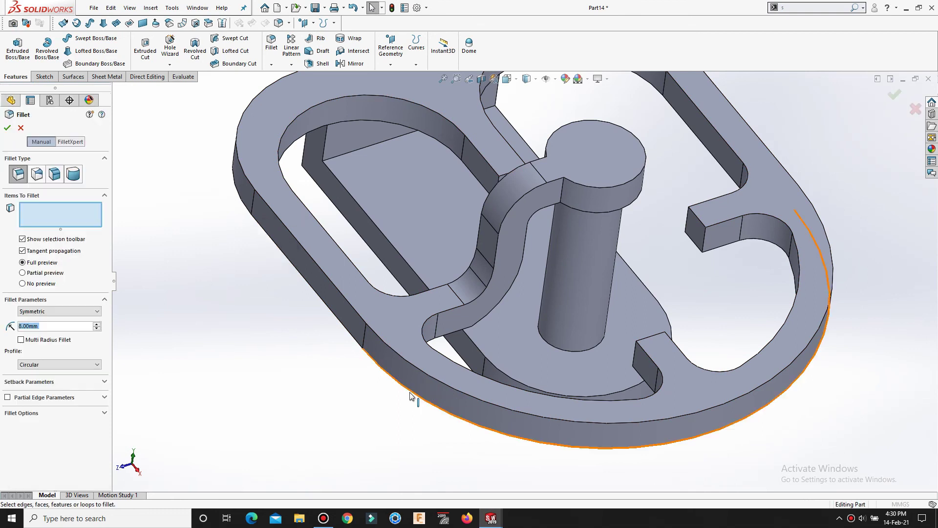
type("20")
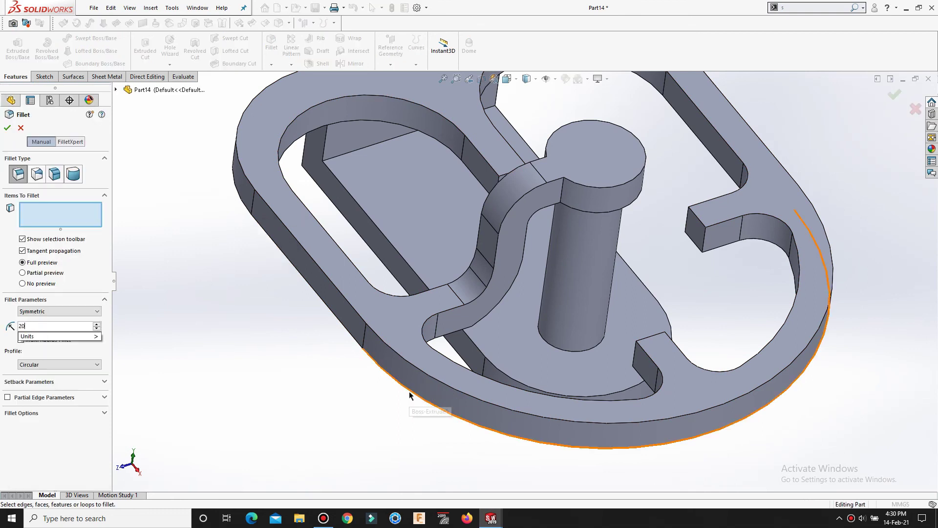
left_click(391, 391)
middle_click_drag(392, 392, 406, 412)
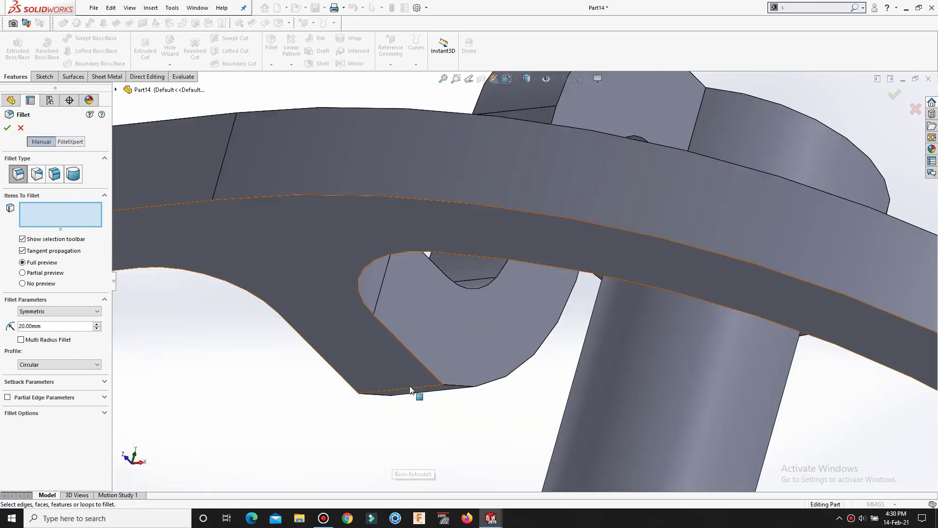
left_click(409, 386)
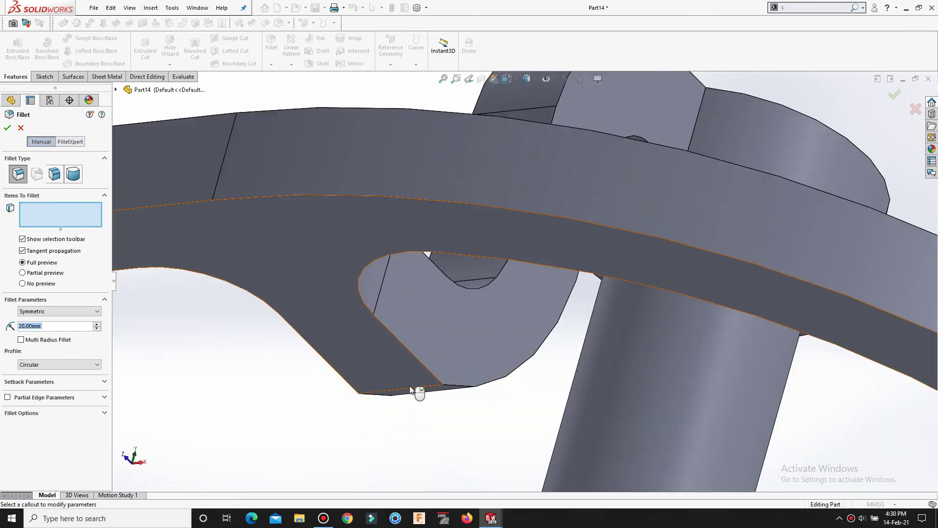
left_click(410, 389)
- Remove the wrongly picked face and apply the 20 mm fillet to the arm's bottom edge
right_click(47, 217)
left_click(110, 220)
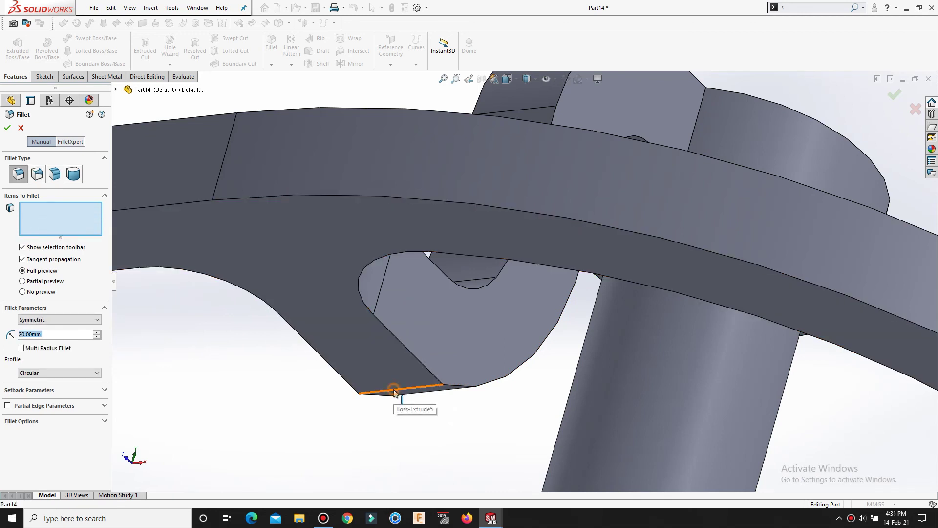
left_click(395, 391)
scroll(324, 370, "up", 2)
right_click(324, 369)
left_click(345, 439)
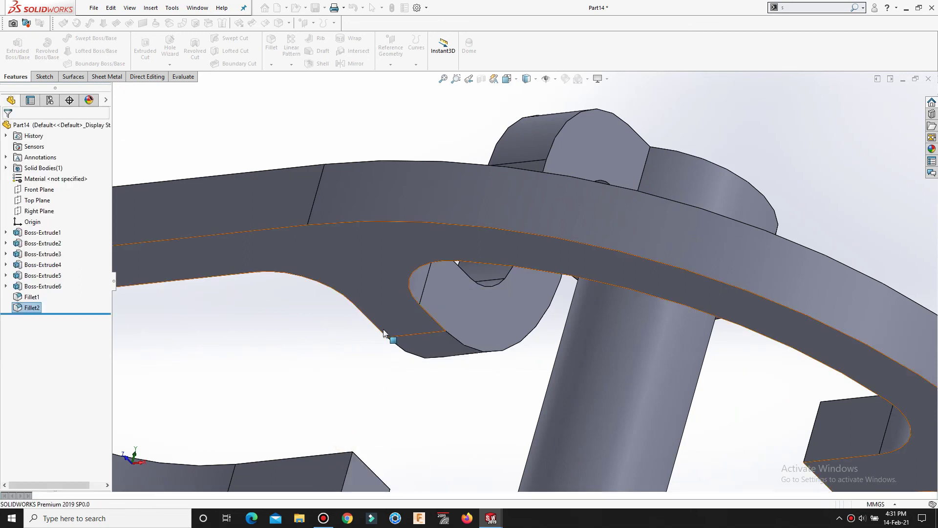
mouse_move(404, 342)
middle_mouse_down()
mouse_move(415, 375)
mouse_move(494, 203)
middle_mouse_up()
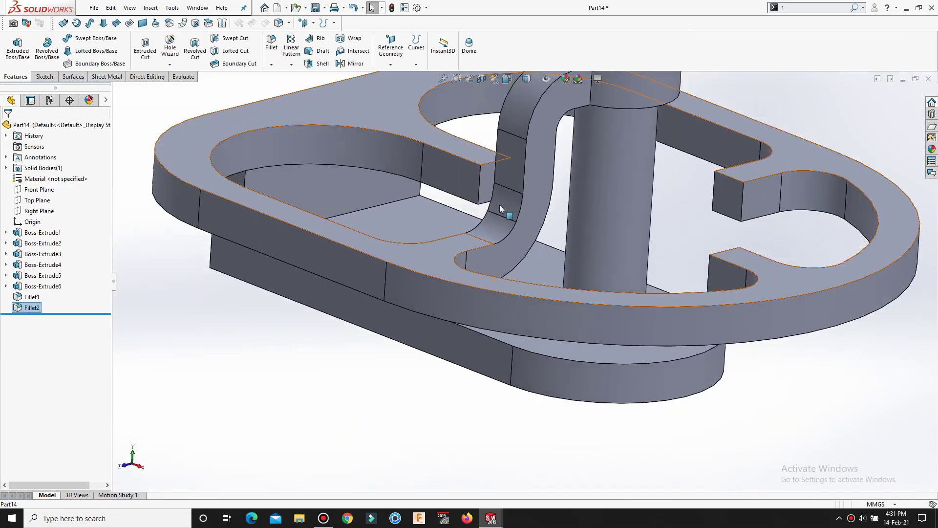
- Begin a circular pattern around the post's cylindrical face, clearing the prefilled Fillet2
scroll(494, 203, "up", 3)
left_click(291, 64)
left_click(304, 90)
scroll(592, 205, "down", 3)
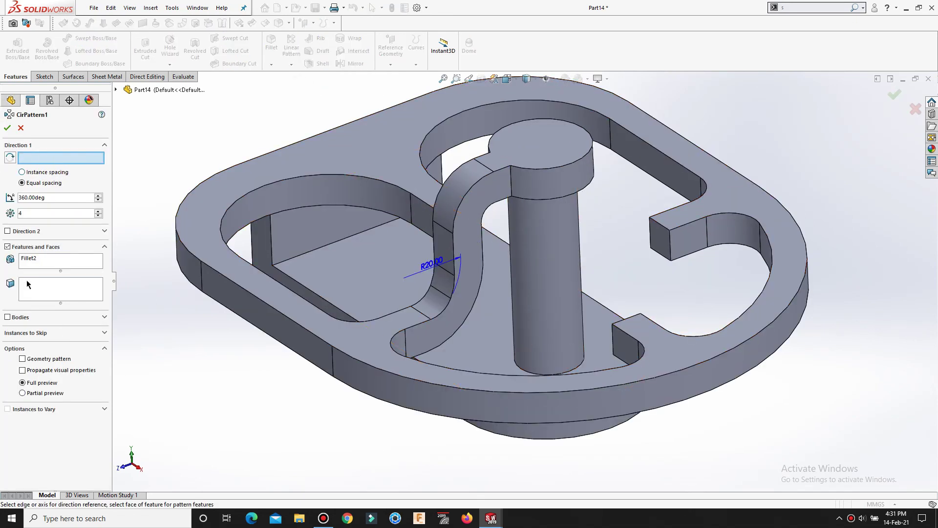
left_click(30, 258)
right_click(31, 258)
left_click(53, 275)
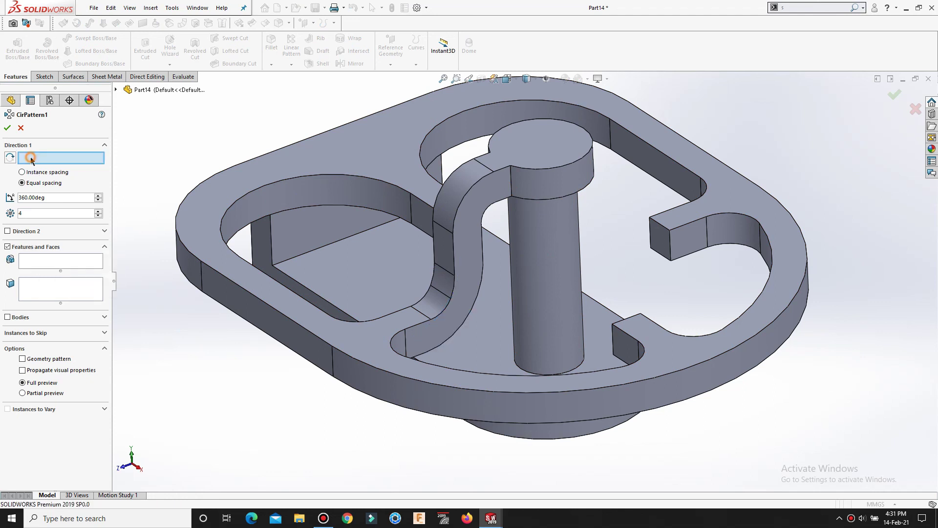
left_click(561, 256)
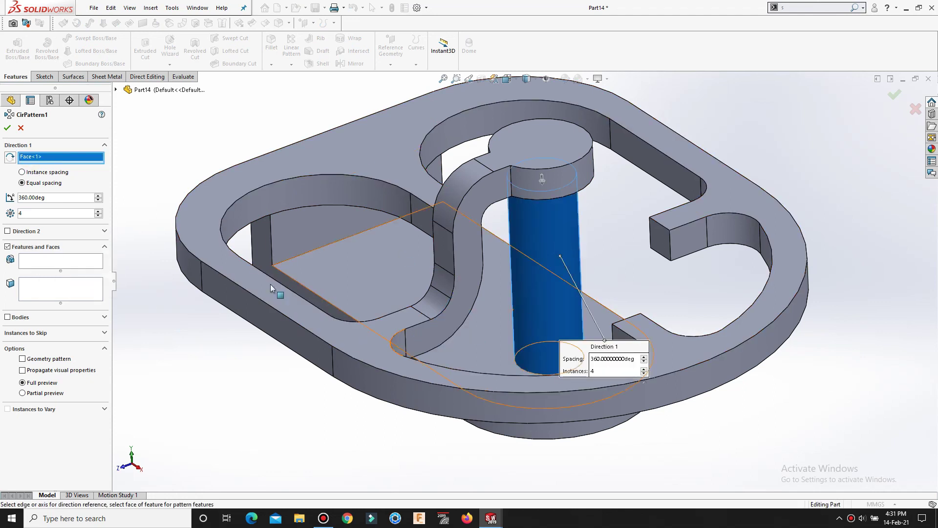
left_click(67, 260)
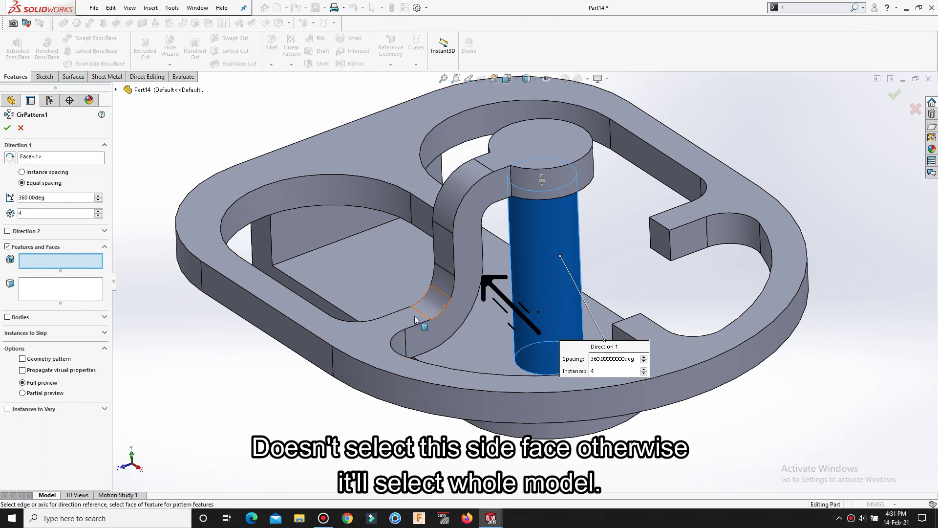
- Pattern Fillet1, Boss-Extrude6 and Fillet2 into 4 equal instances over 360°
left_click(432, 307)
left_click(445, 203)
mouse_move(444, 202)
middle_mouse_down()
mouse_move(465, 237)
mouse_move(465, 337)
mouse_move(491, 176)
middle_mouse_up()
left_click(460, 231)
scroll(491, 175, "down", 3)
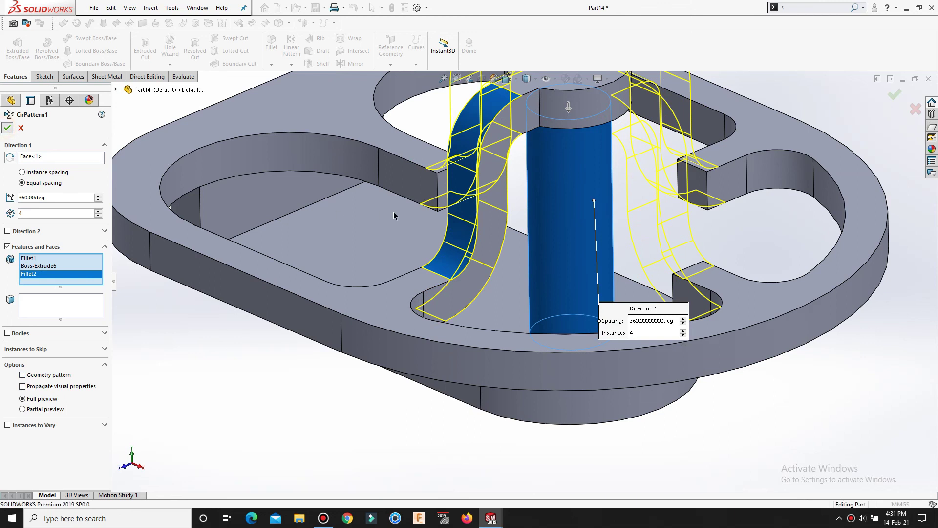
key("Return")
key("f")
middle_click_drag(655, 206, 719, 225)
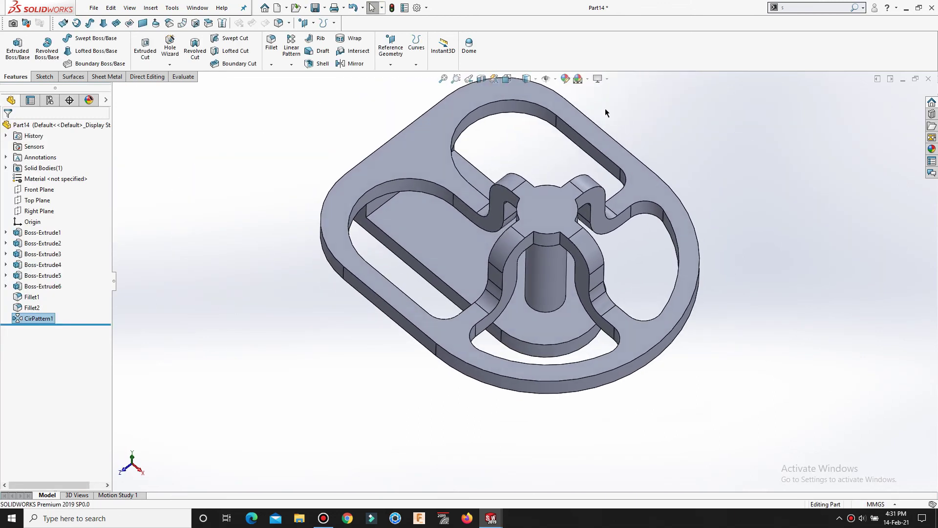
- Set the scene to Plain White and assign Copper as the part's material
left_click(588, 80)
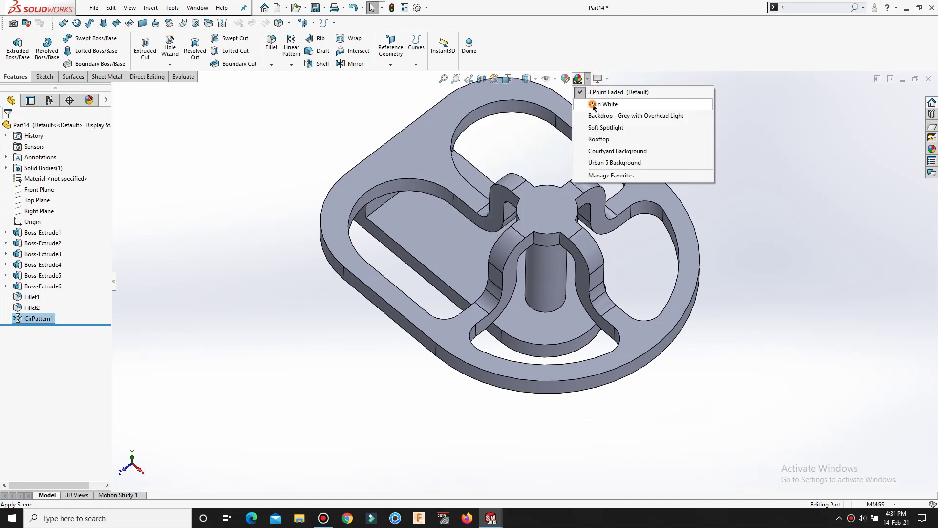
left_click(594, 101)
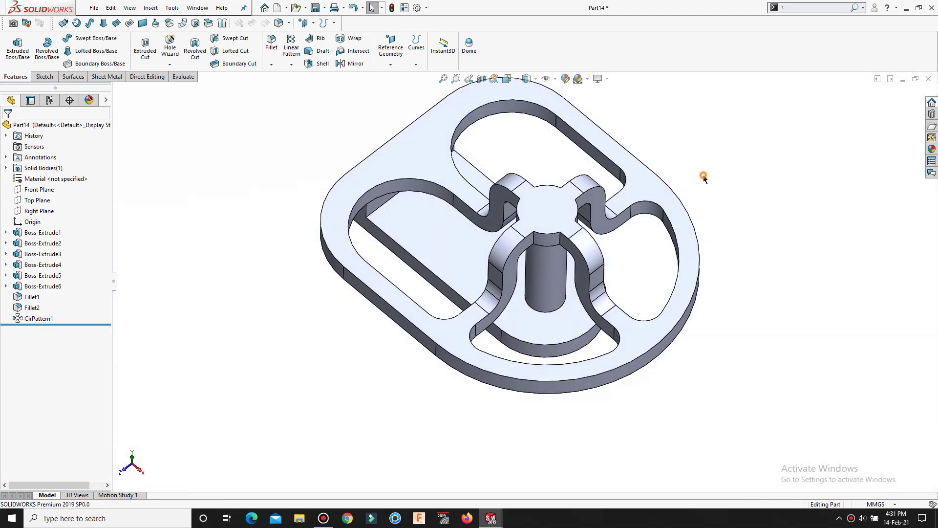
right_click(35, 181)
left_click(60, 303)
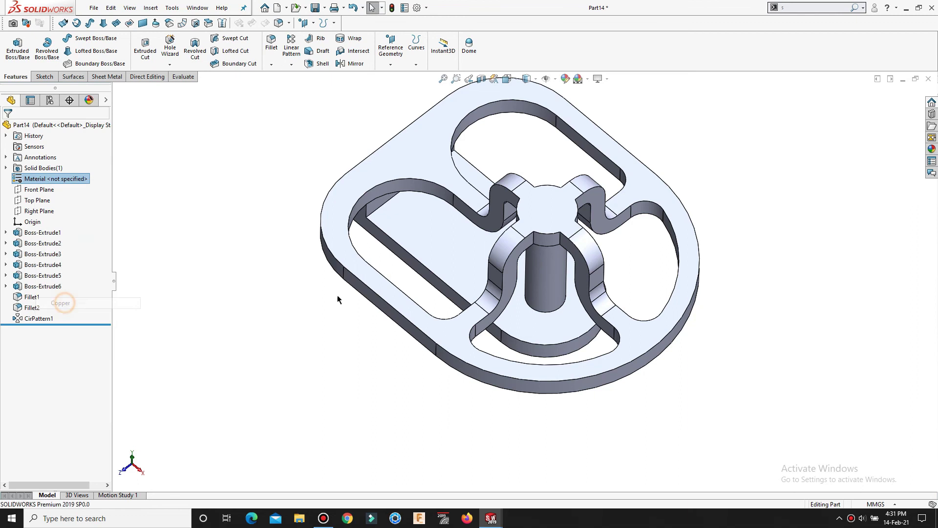
mouse_move(604, 268)
middle_mouse_down()
mouse_move(585, 210)
mouse_move(593, 236)
middle_mouse_up()
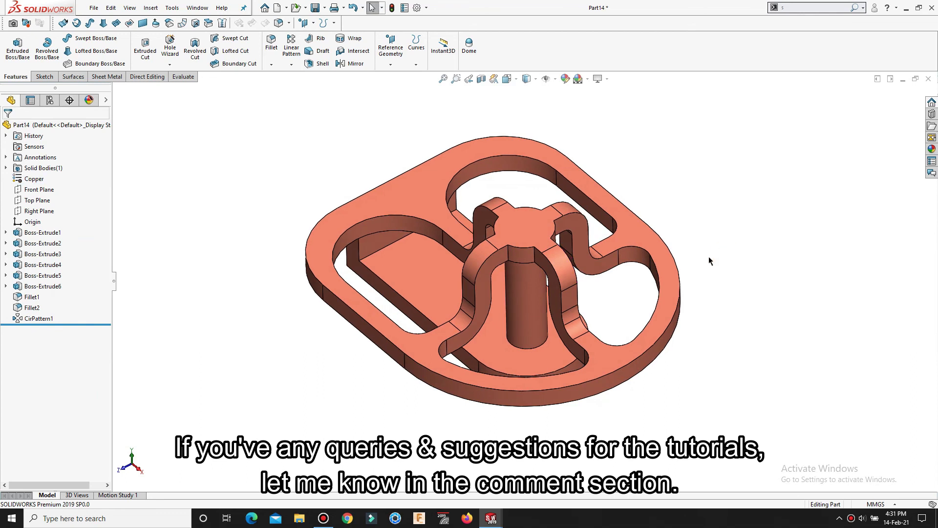